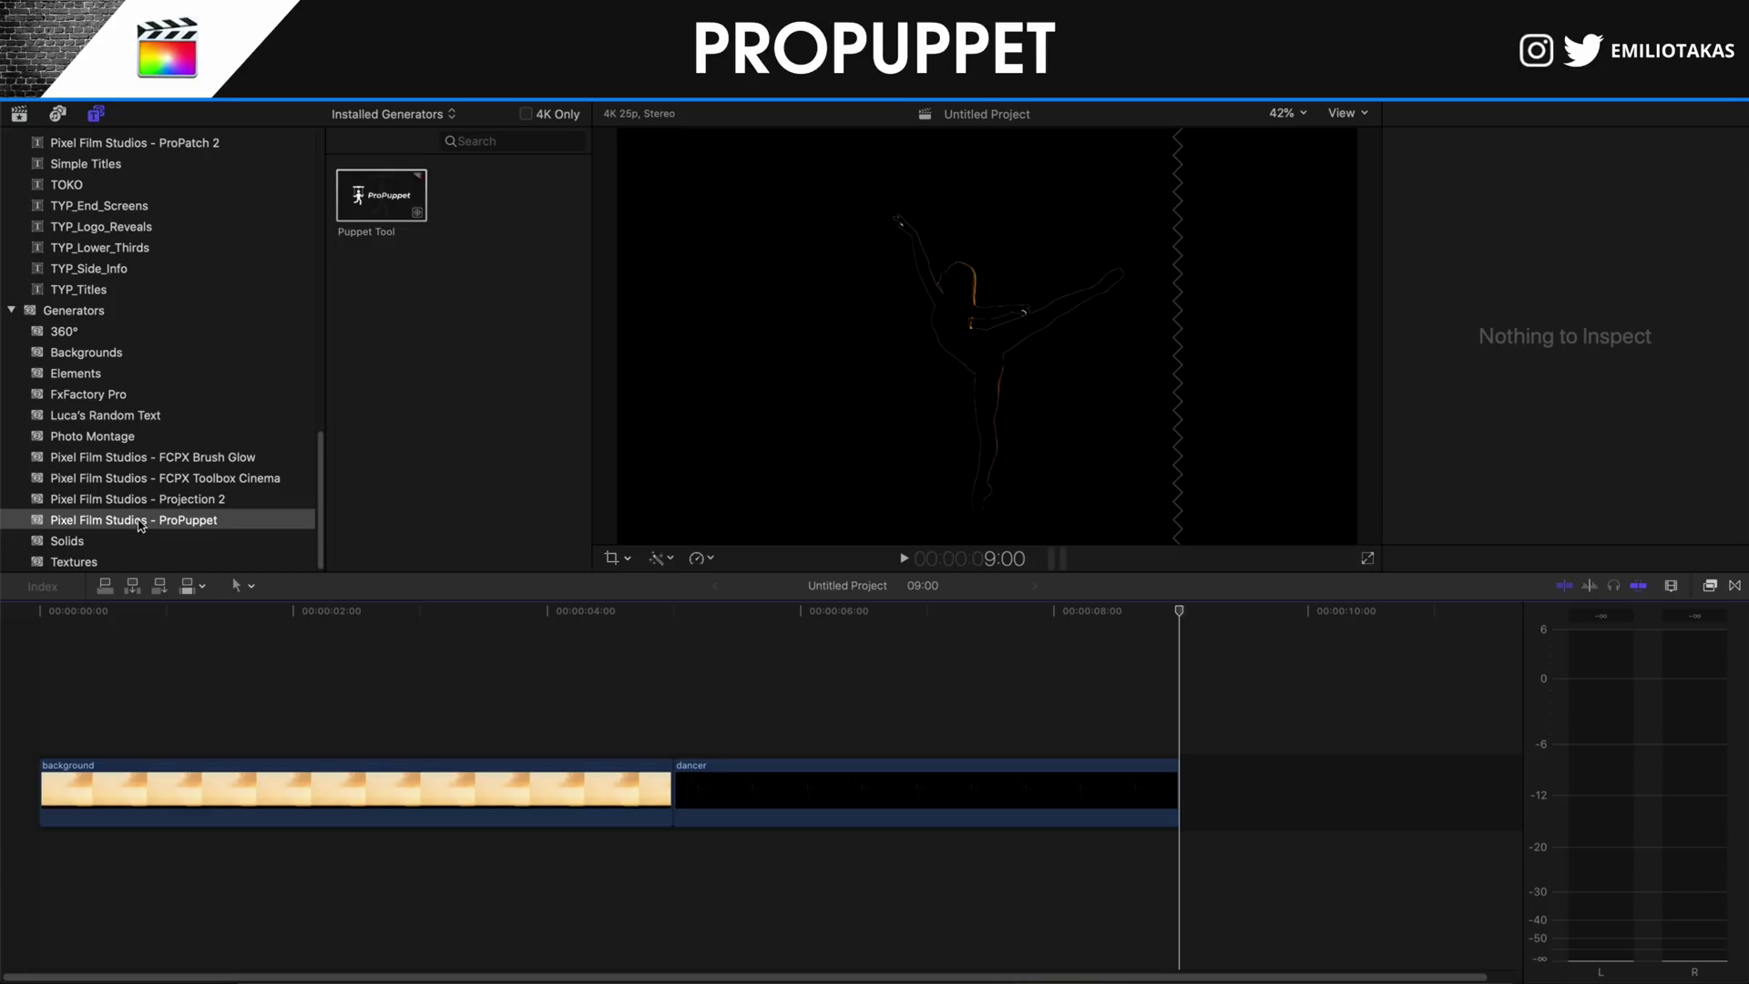
Add a Puppet Tool clip above the background, end it at 5:00, and turn Toggle Instructions off.
drag(381, 205, 41, 718)
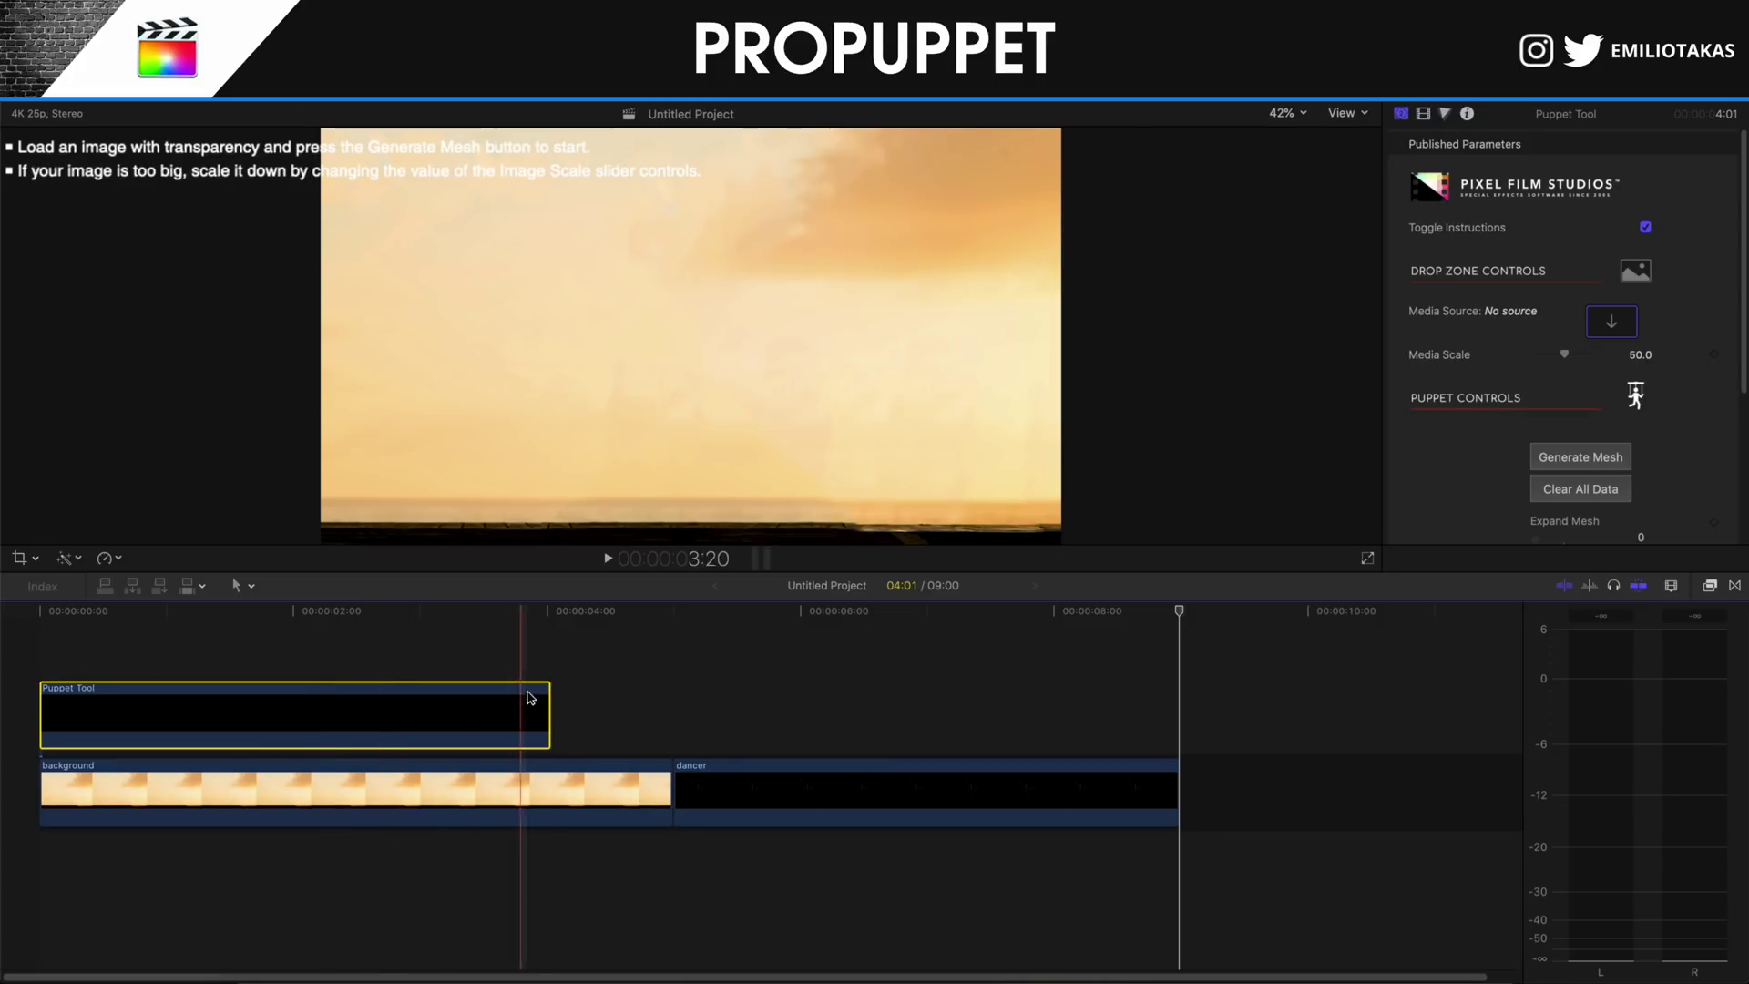
drag(546, 698, 671, 699)
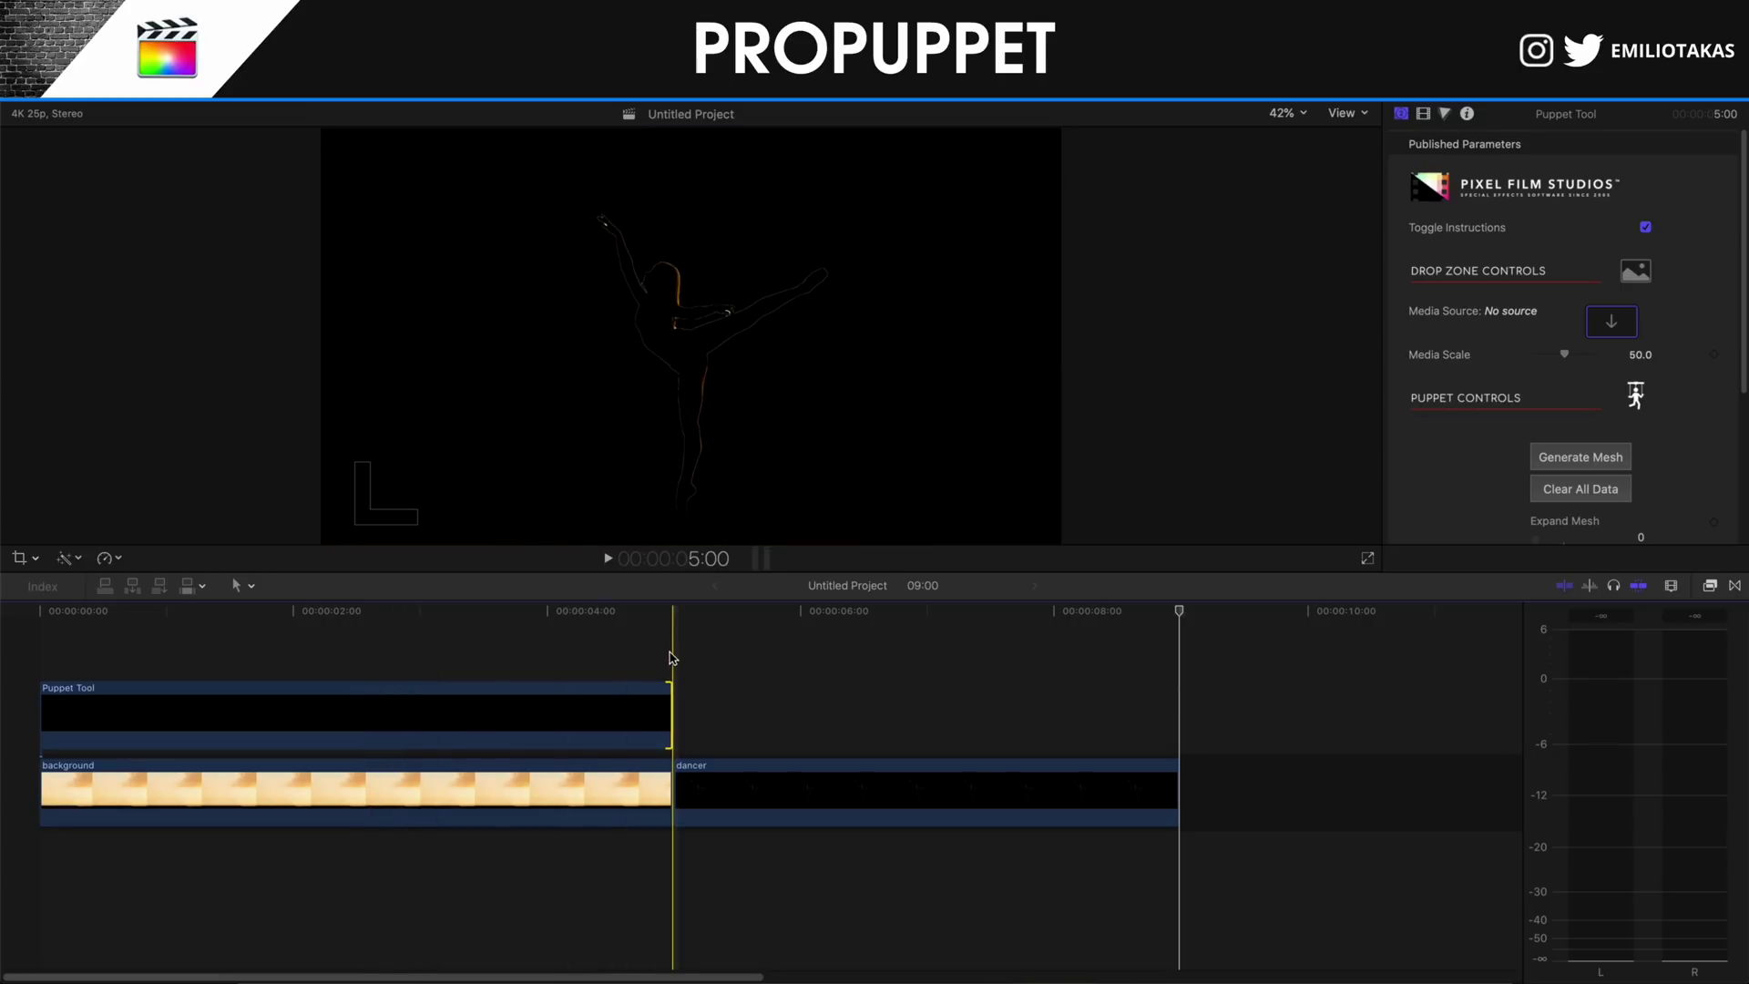
click(361, 711)
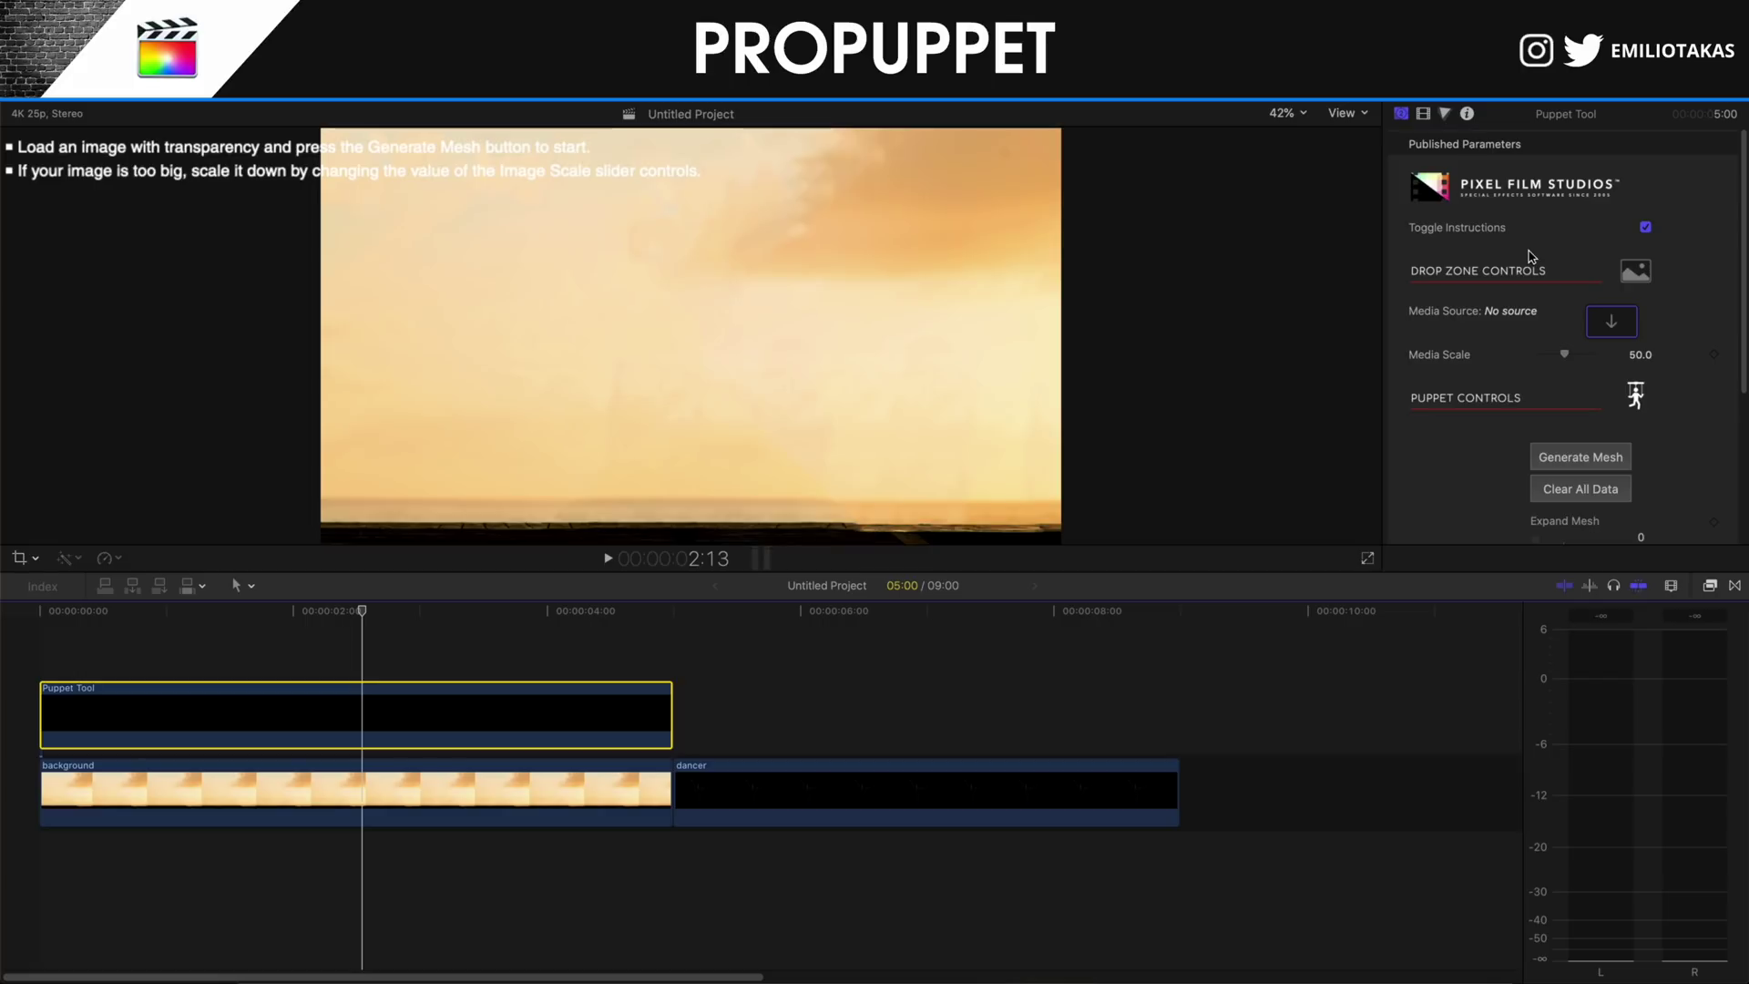
click(1645, 228)
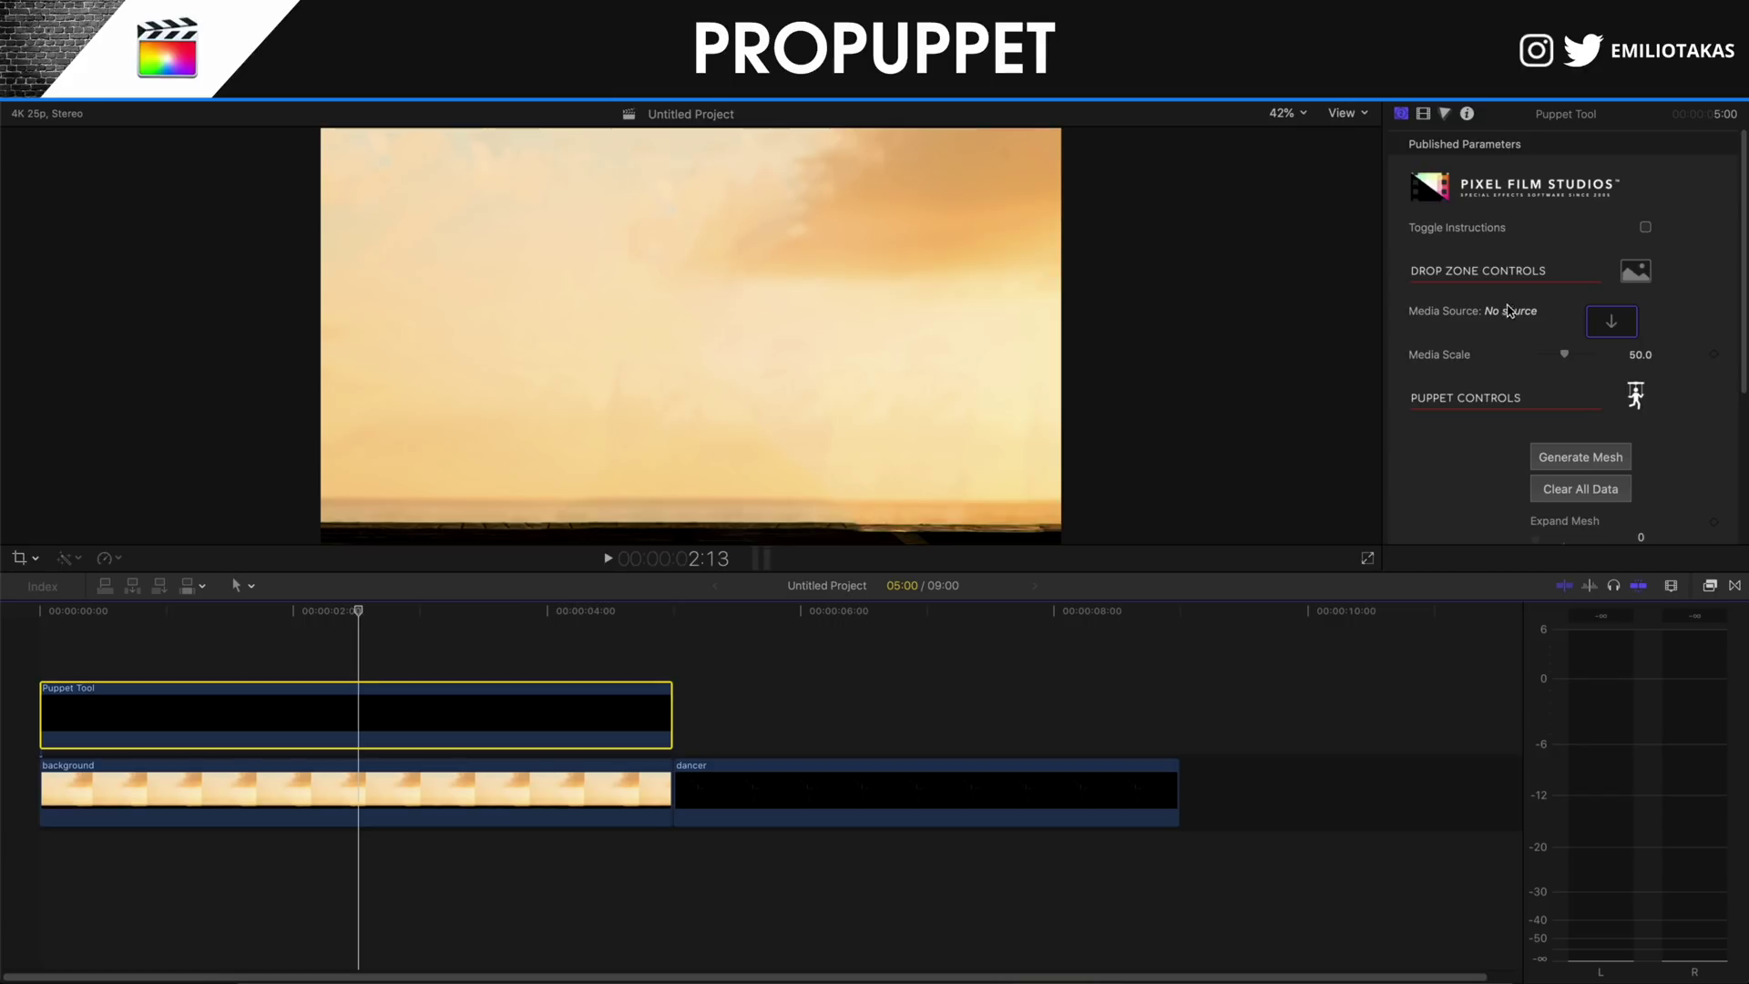
Apply the dancer clip as the Puppet Tool's media source.
click(1611, 320)
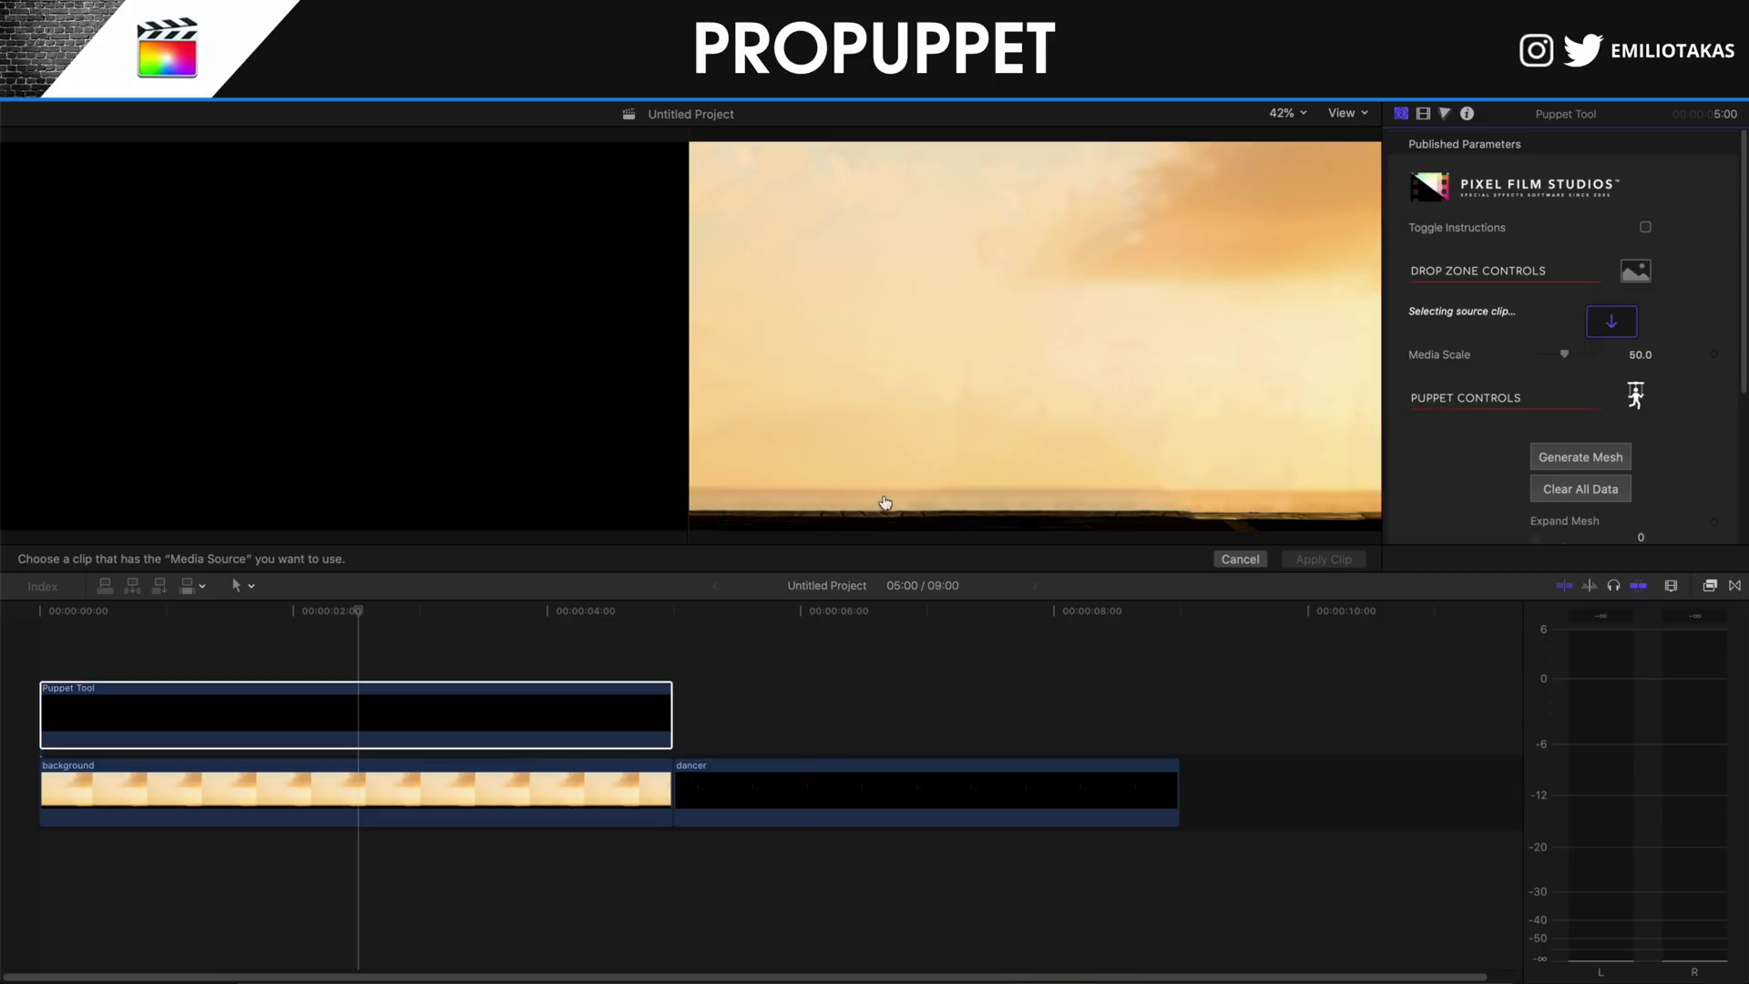
click(812, 800)
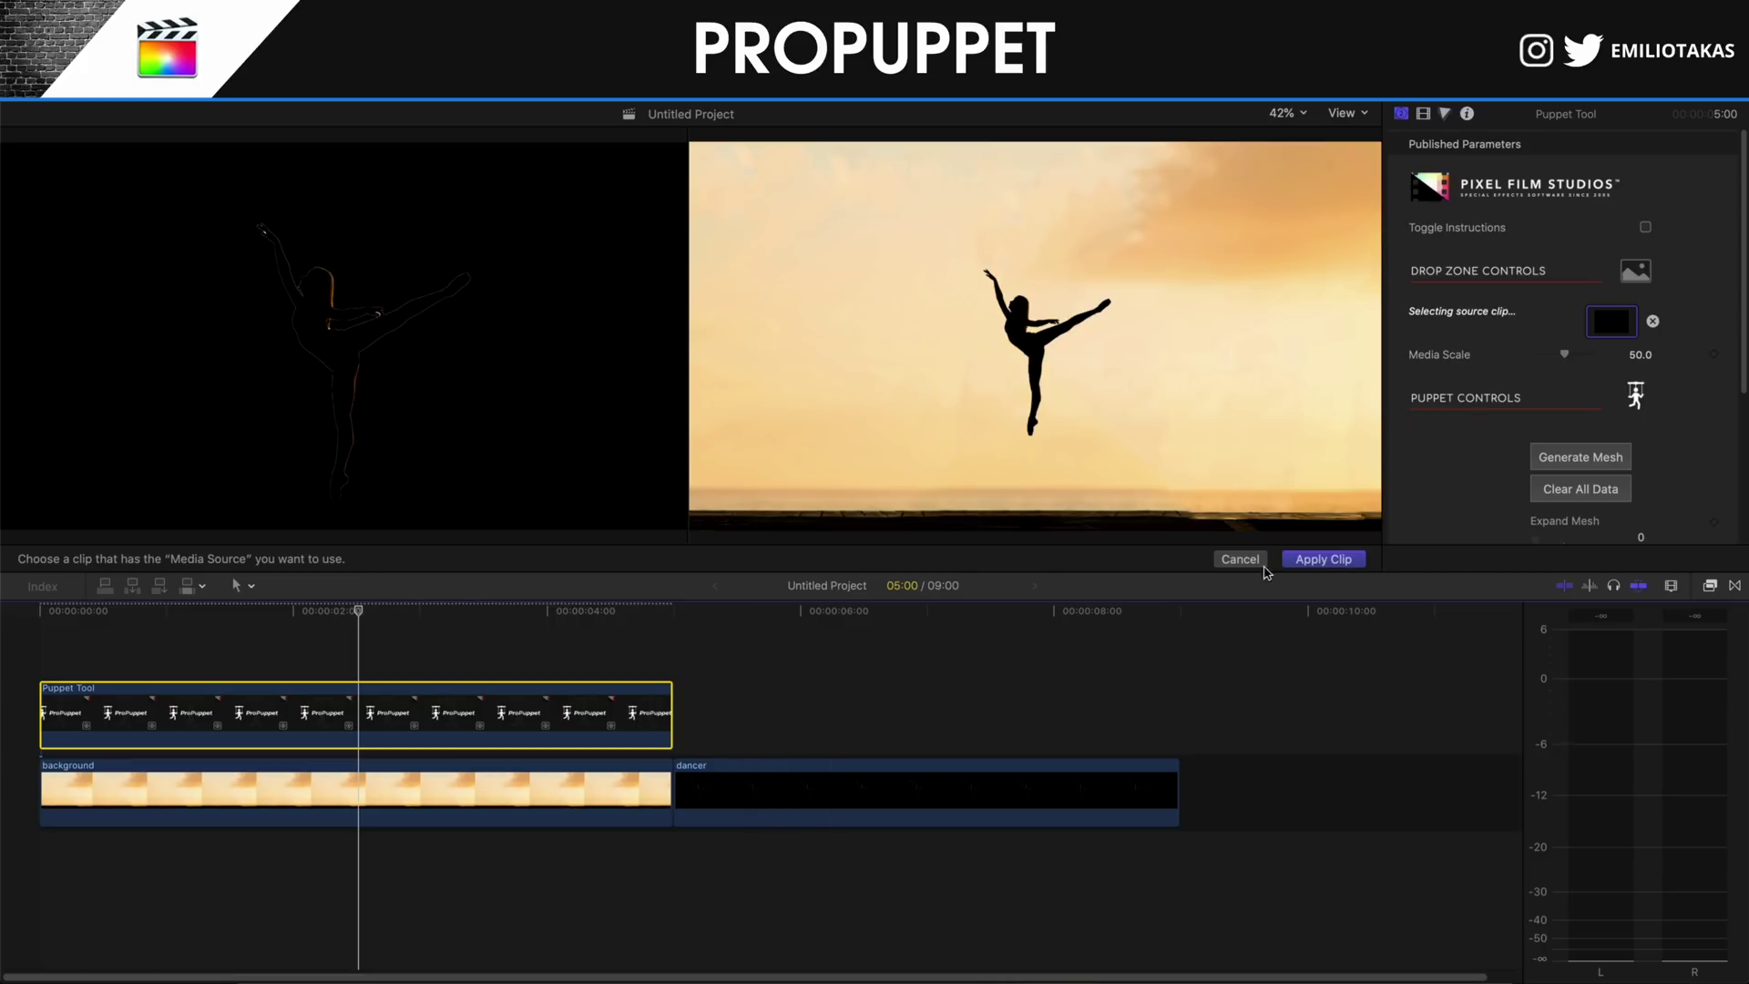
click(1344, 559)
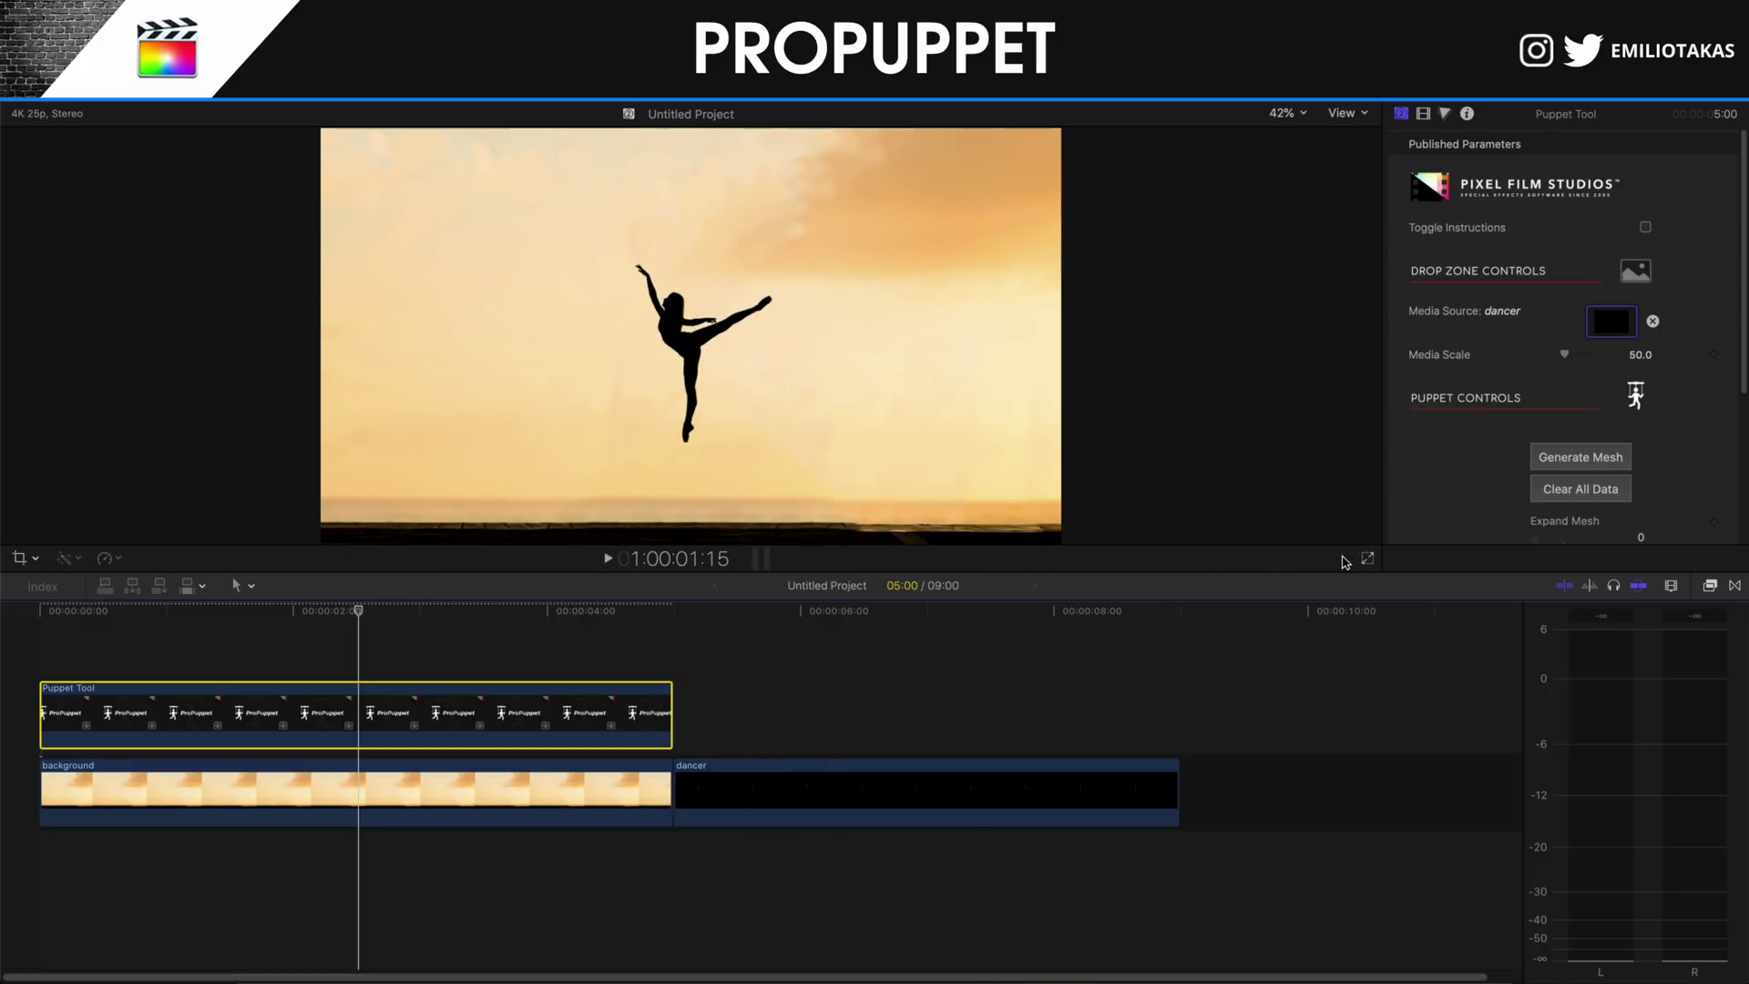
Scale the dancer to 92.99 and generate a triangle mesh over her.
drag(1567, 354, 1590, 363)
scroll(1590, 362, down, 3)
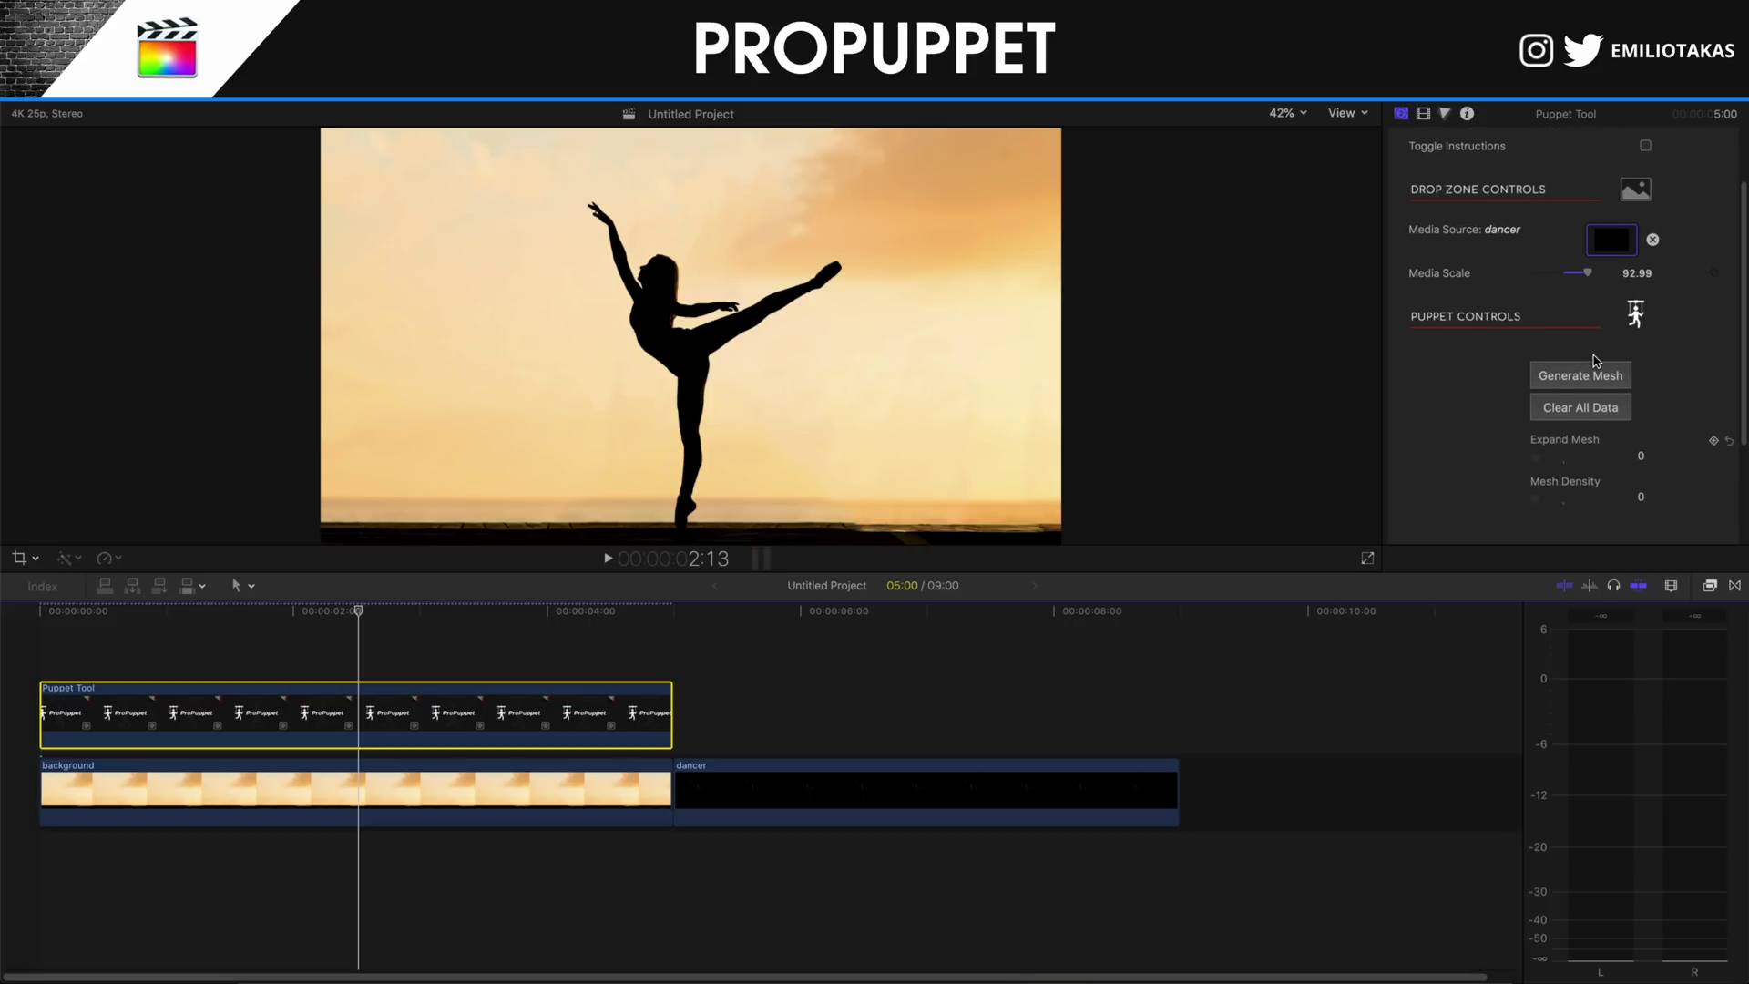
click(1596, 383)
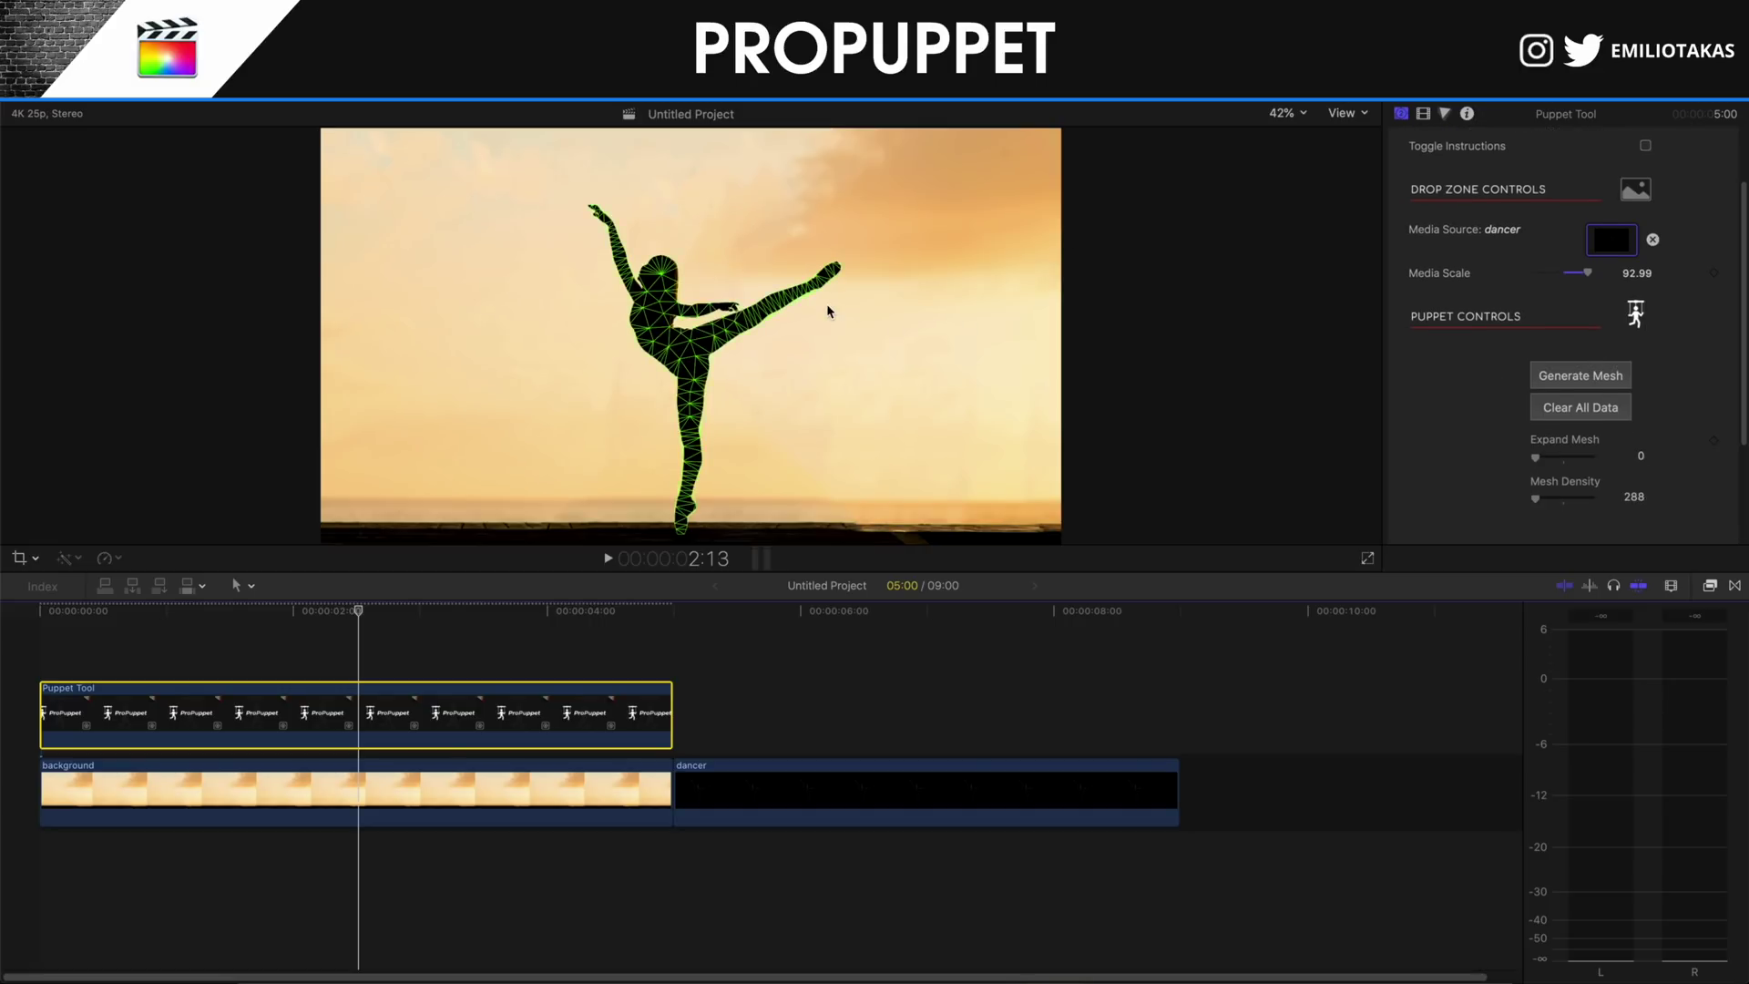
Try Expand Mesh, undo it back to 0, and raise Mesh Density to 1,000.
drag(1535, 457, 1554, 458)
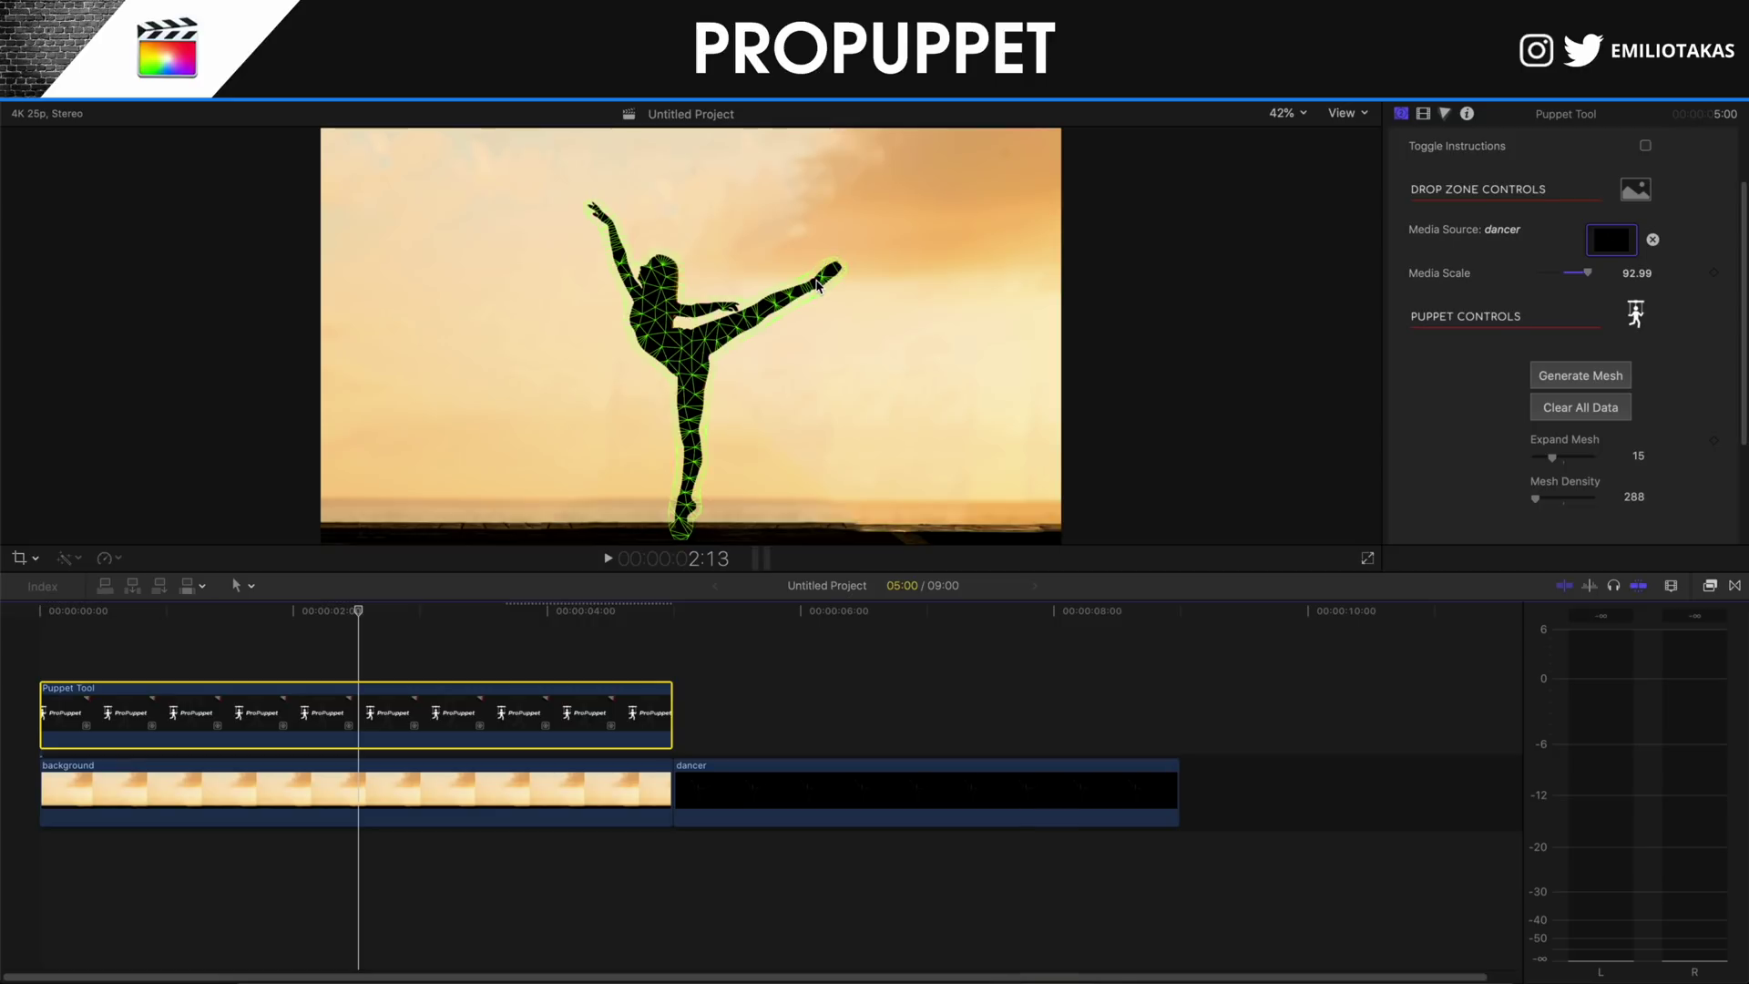
key(super+z)
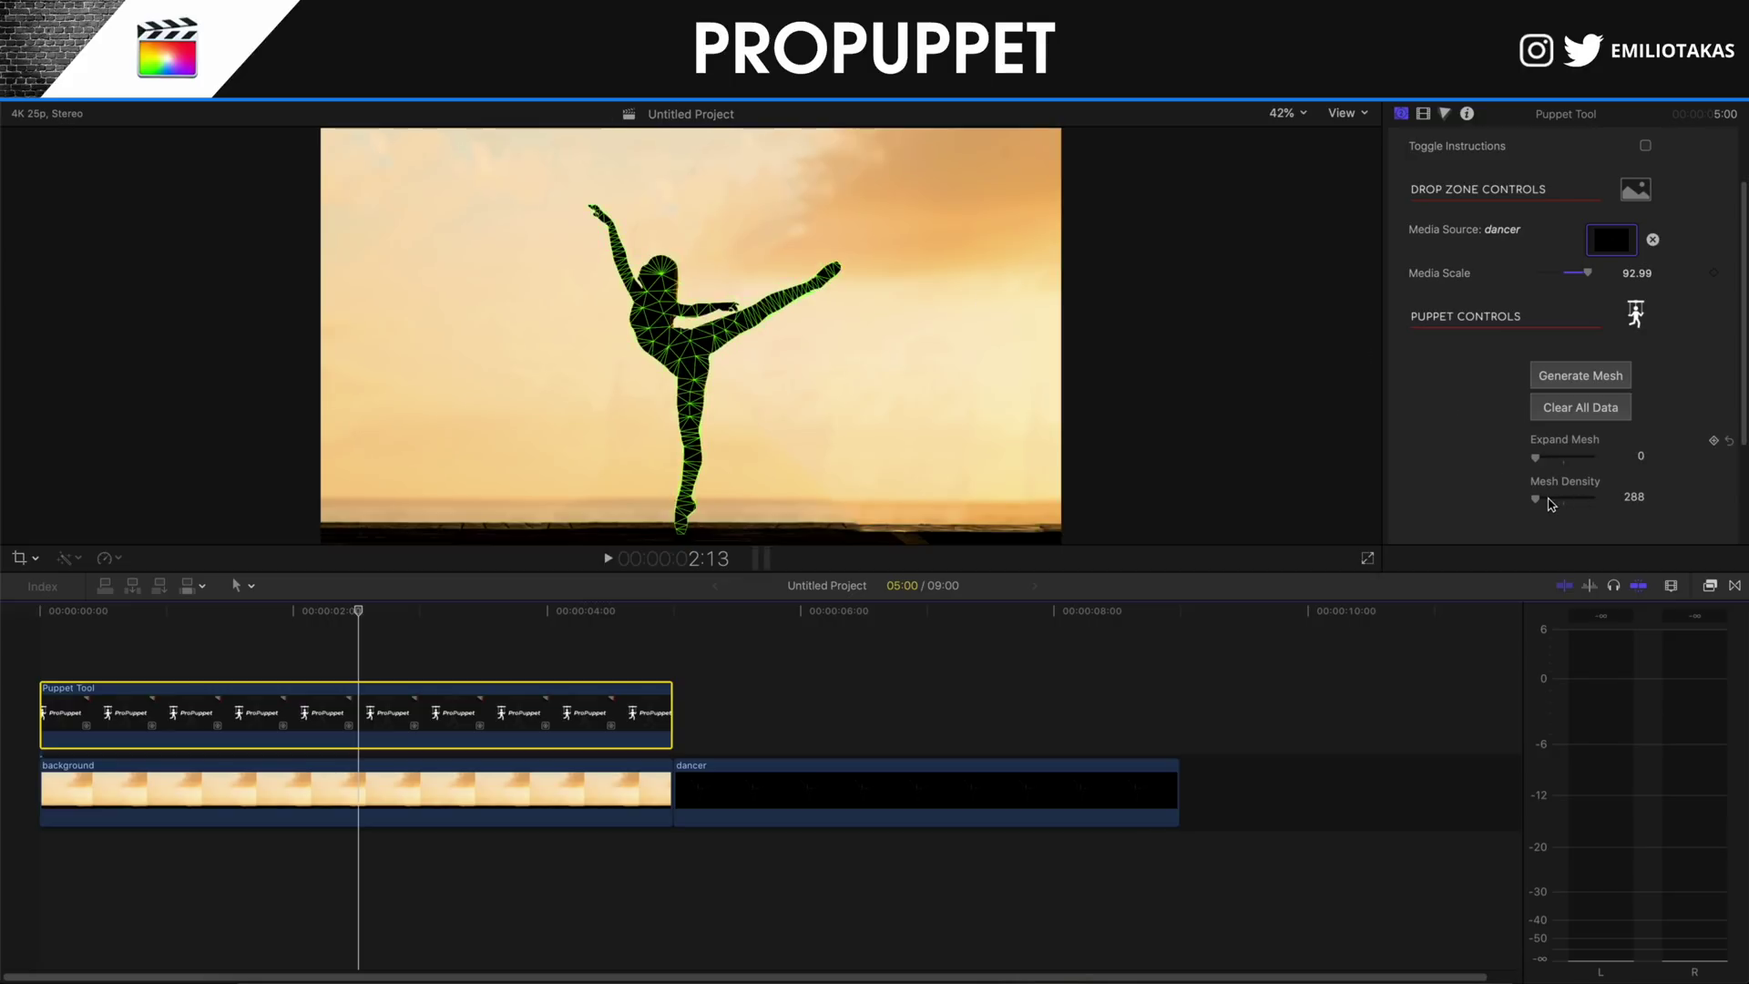
drag(1539, 500, 1583, 508)
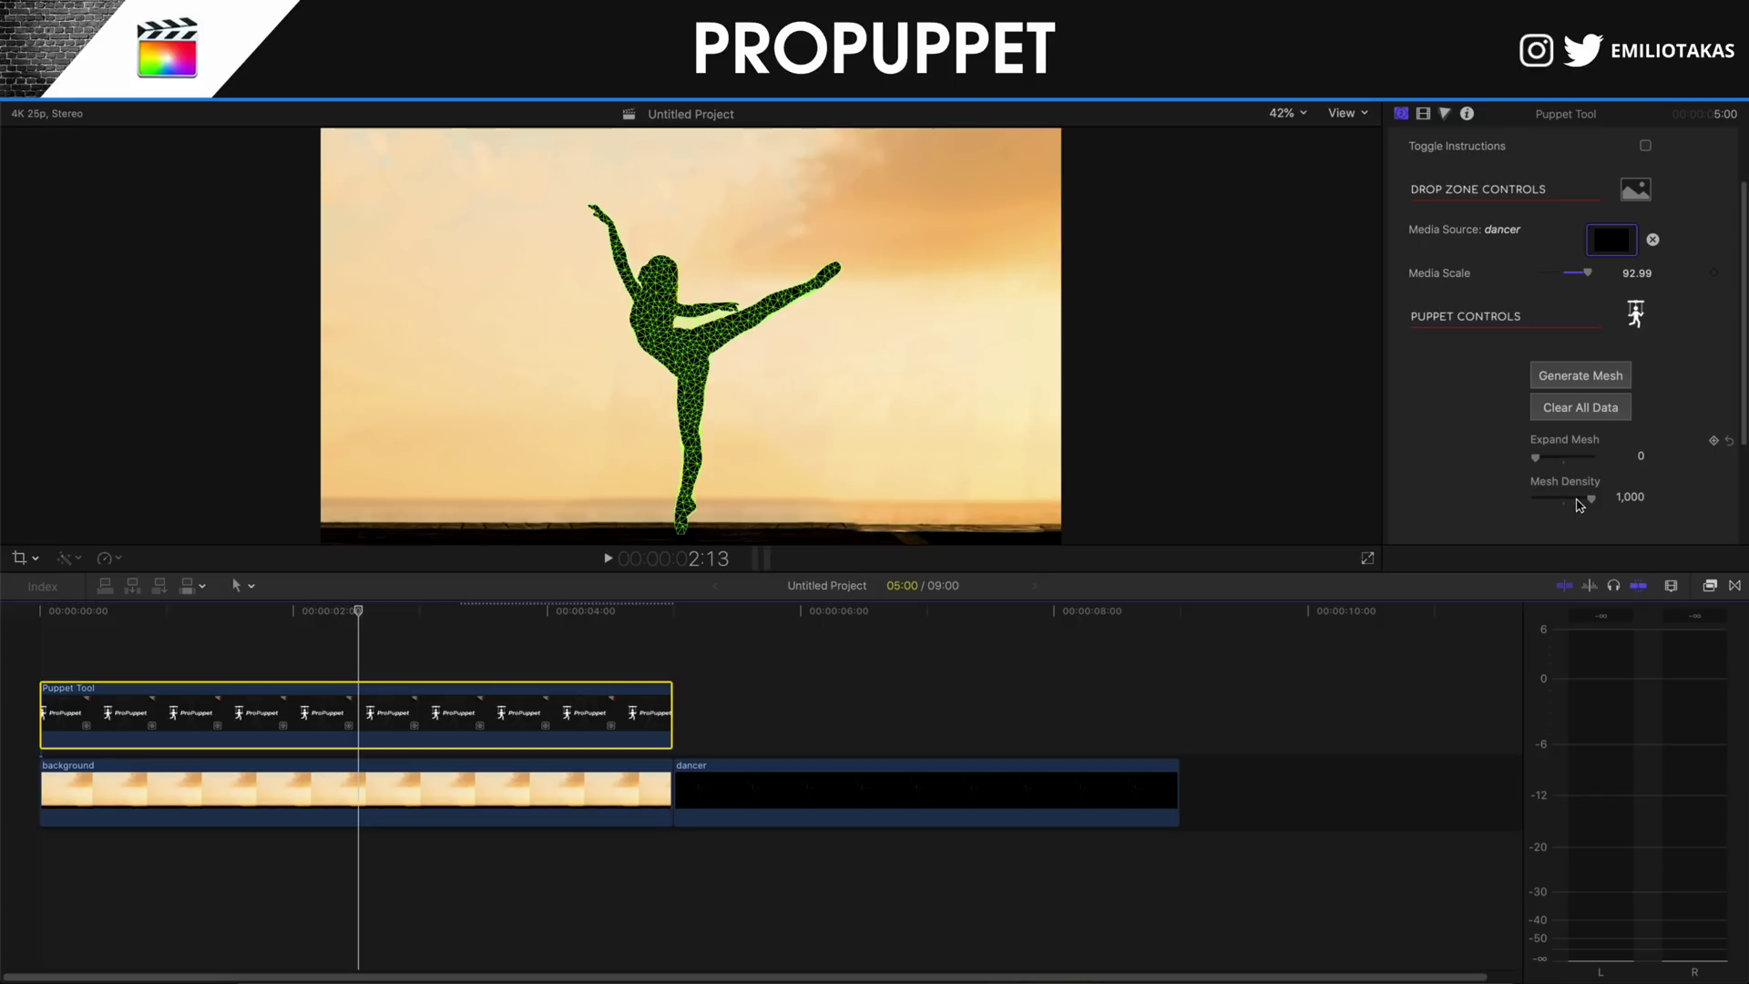
scroll(1579, 503, down, 3)
click(1645, 457)
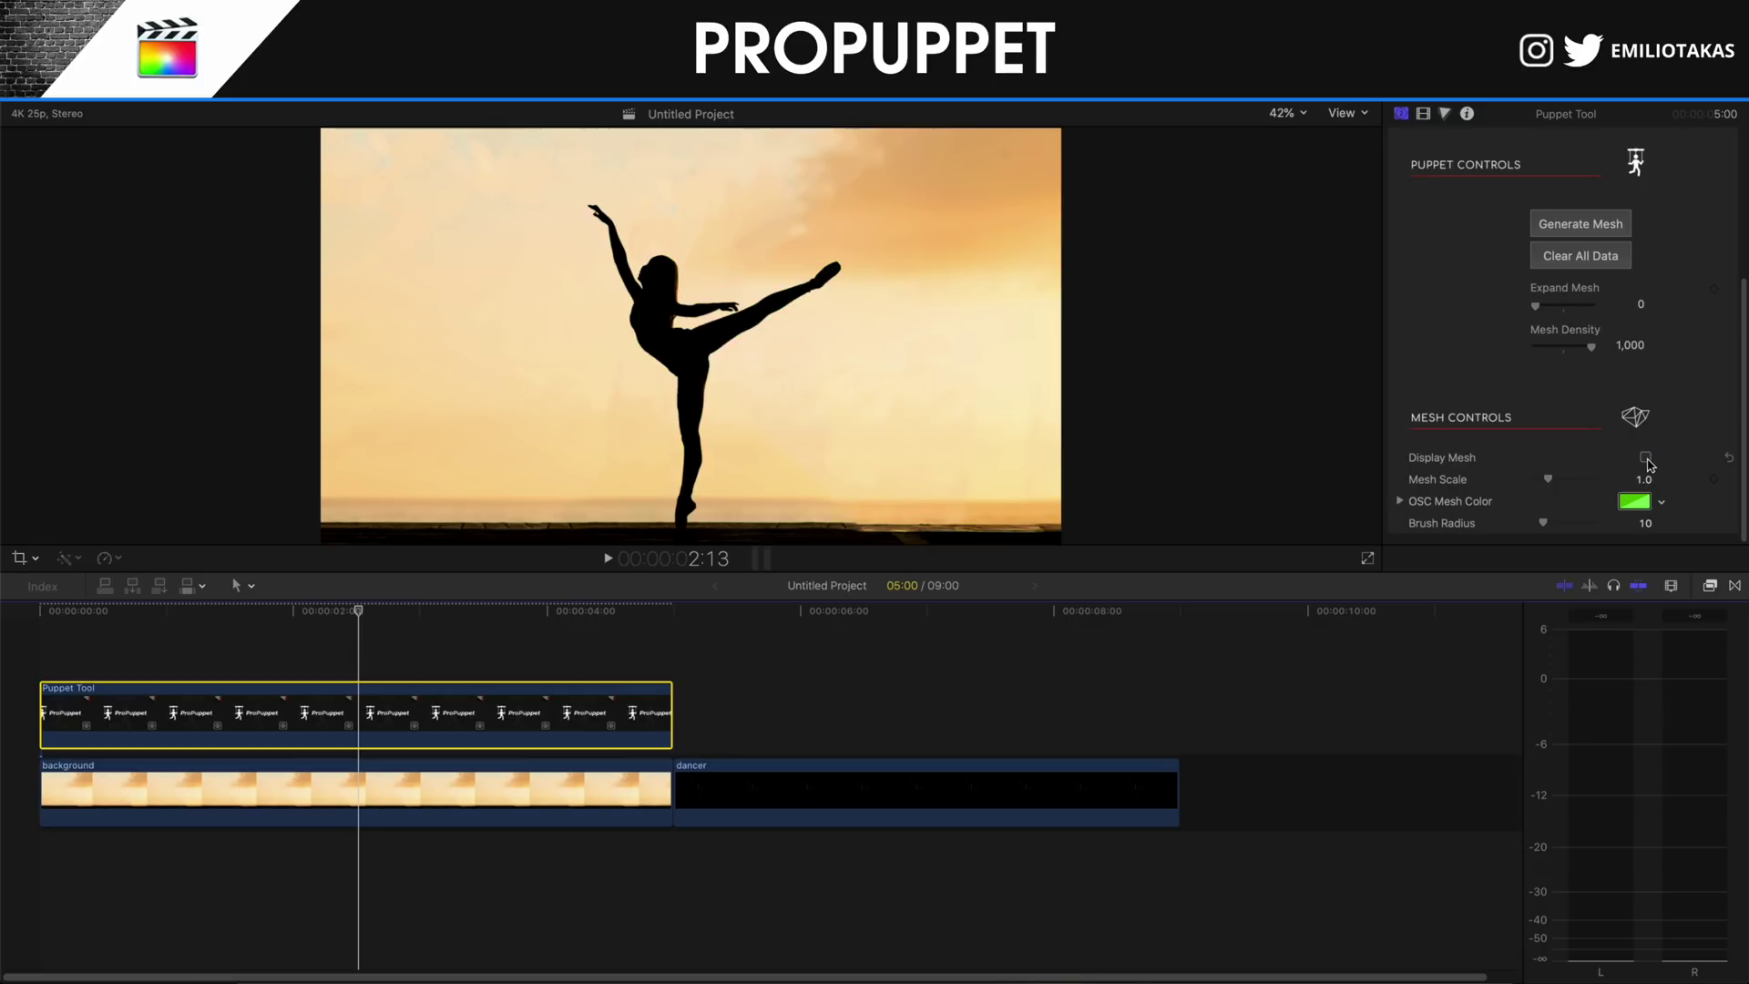
click(1646, 457)
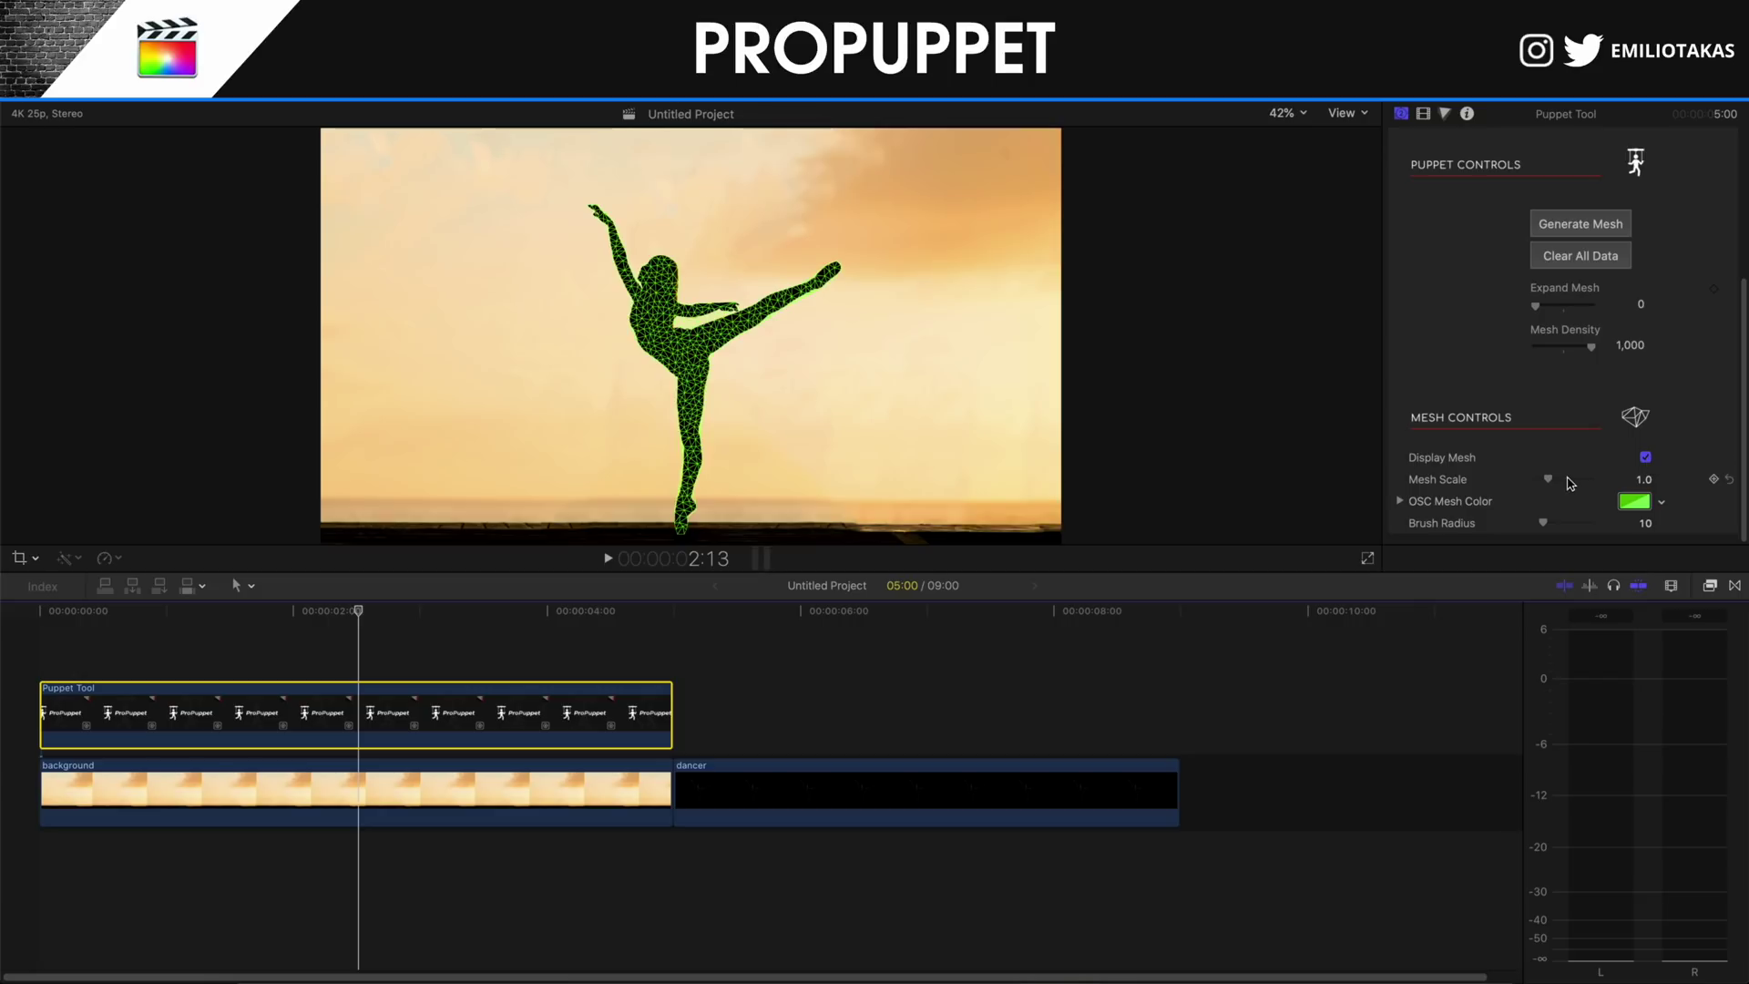
drag(1547, 478, 1552, 486)
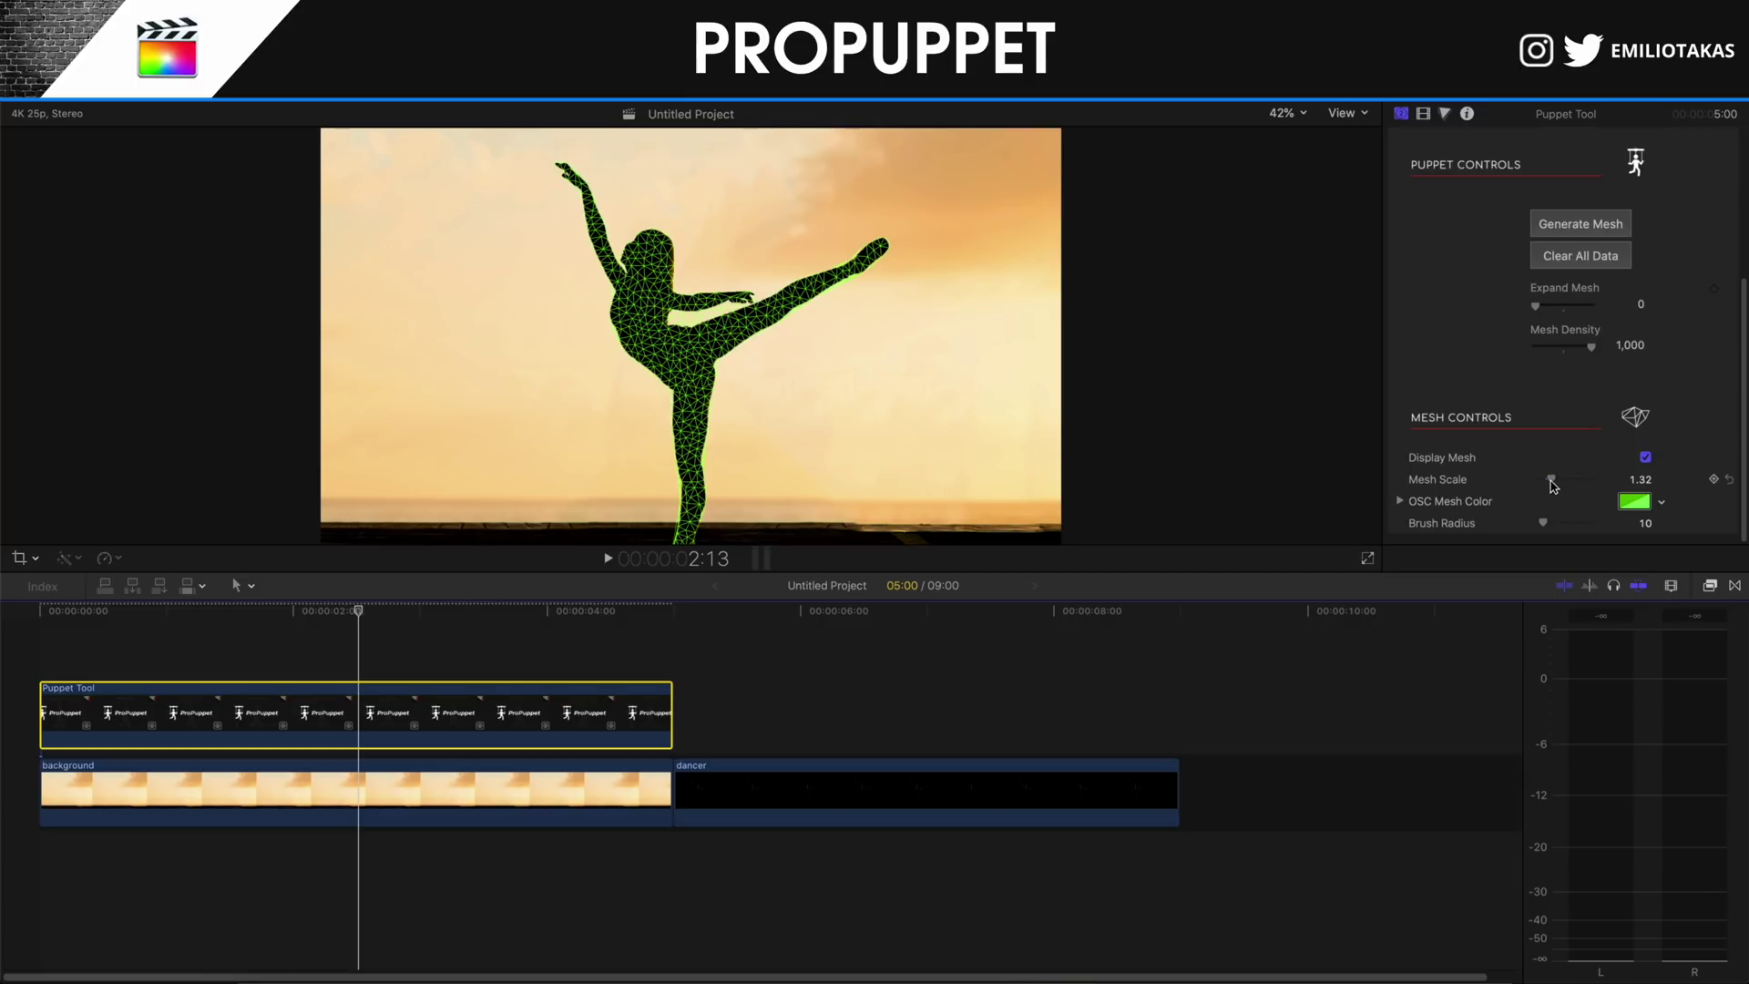
drag(1553, 486, 1552, 486)
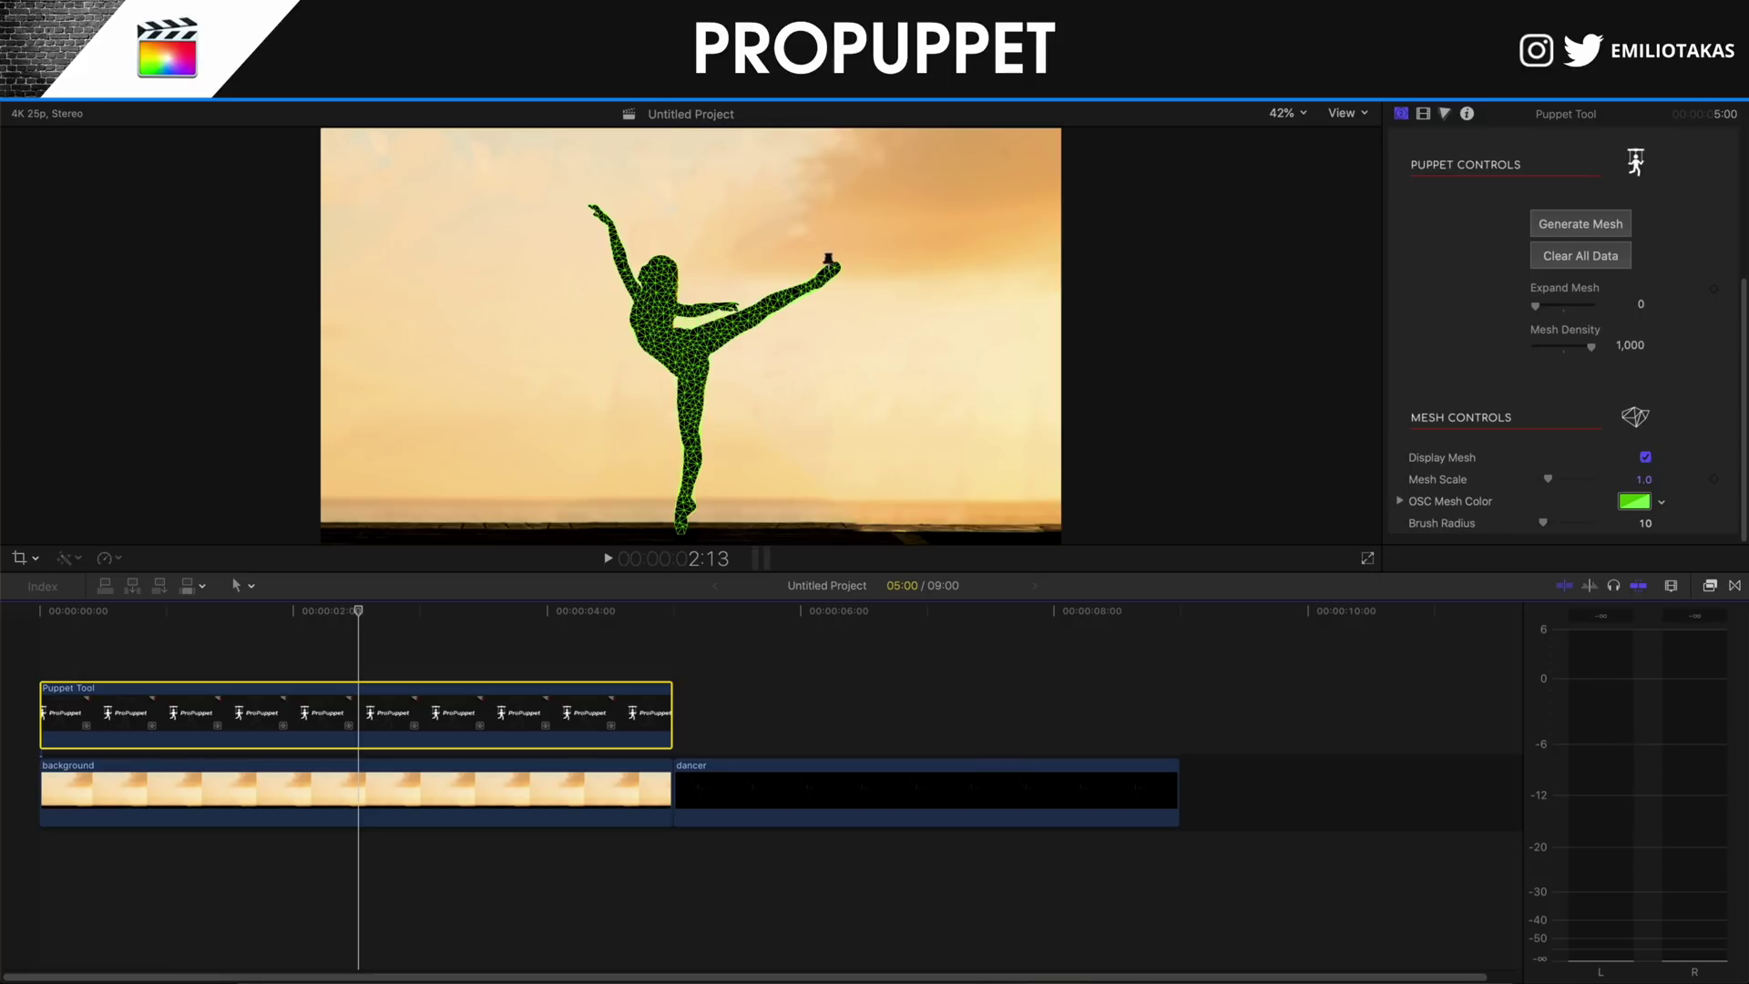
Pin the dancer's raised foot, mid-leg, hip, raised wrist and upper arm.
click(828, 270)
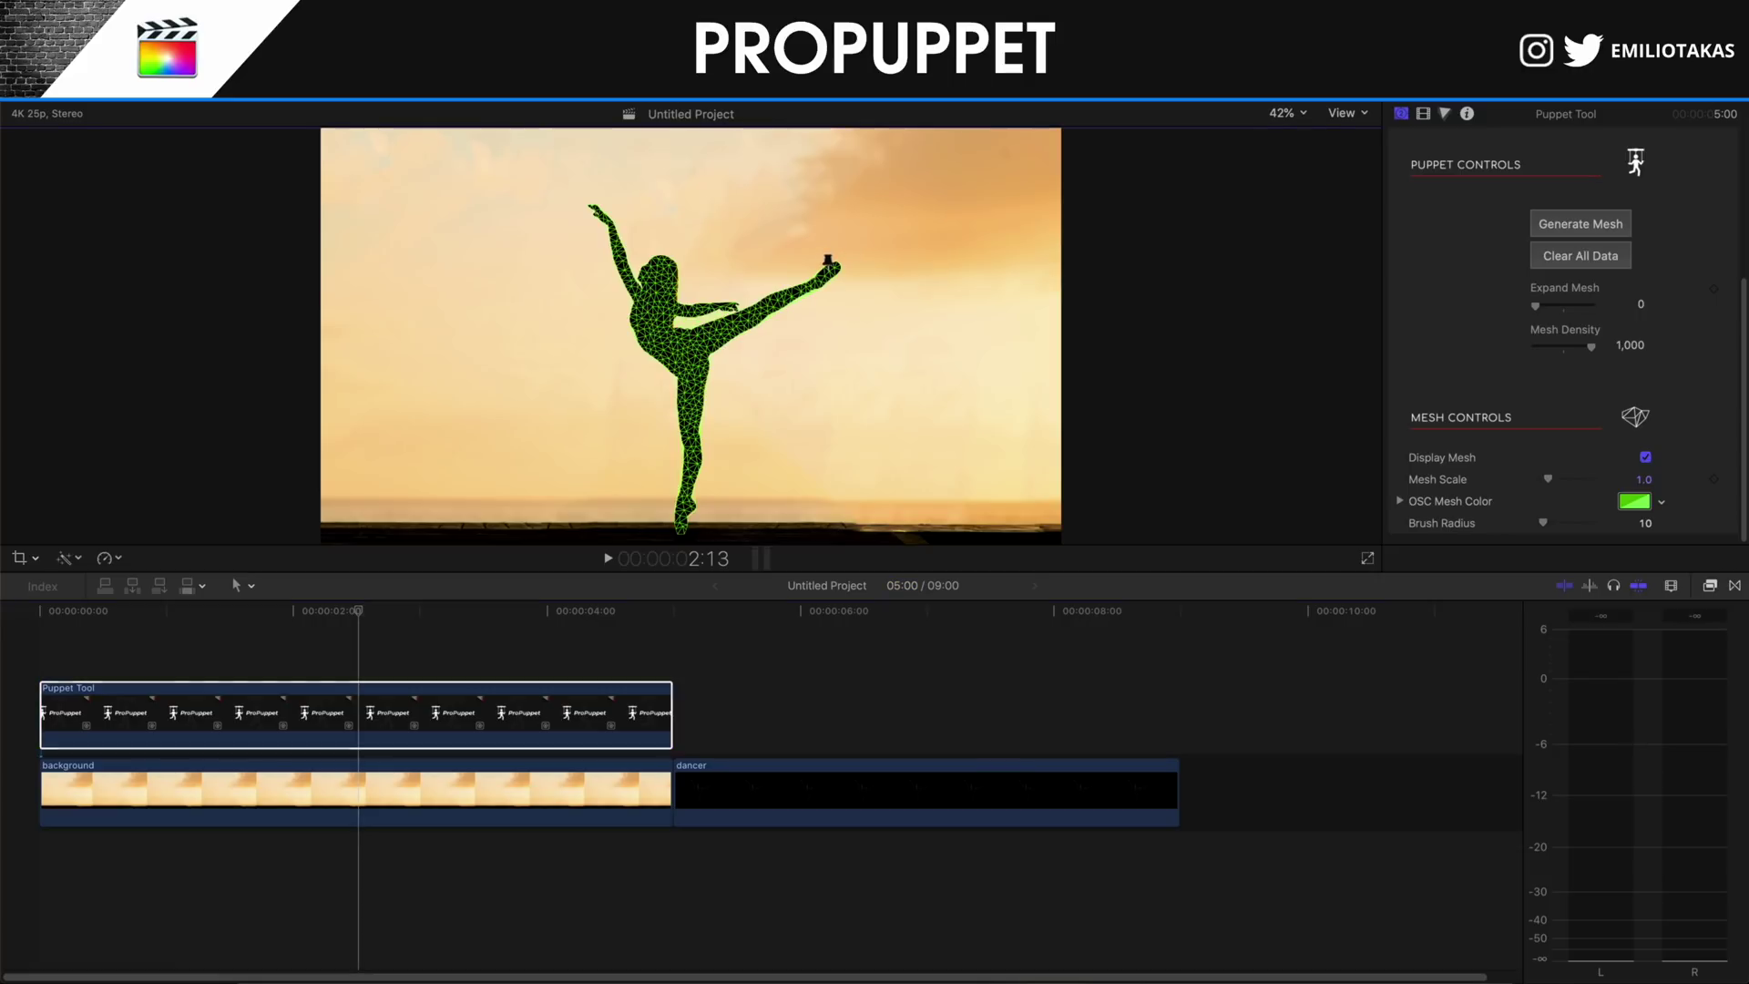
click(772, 300)
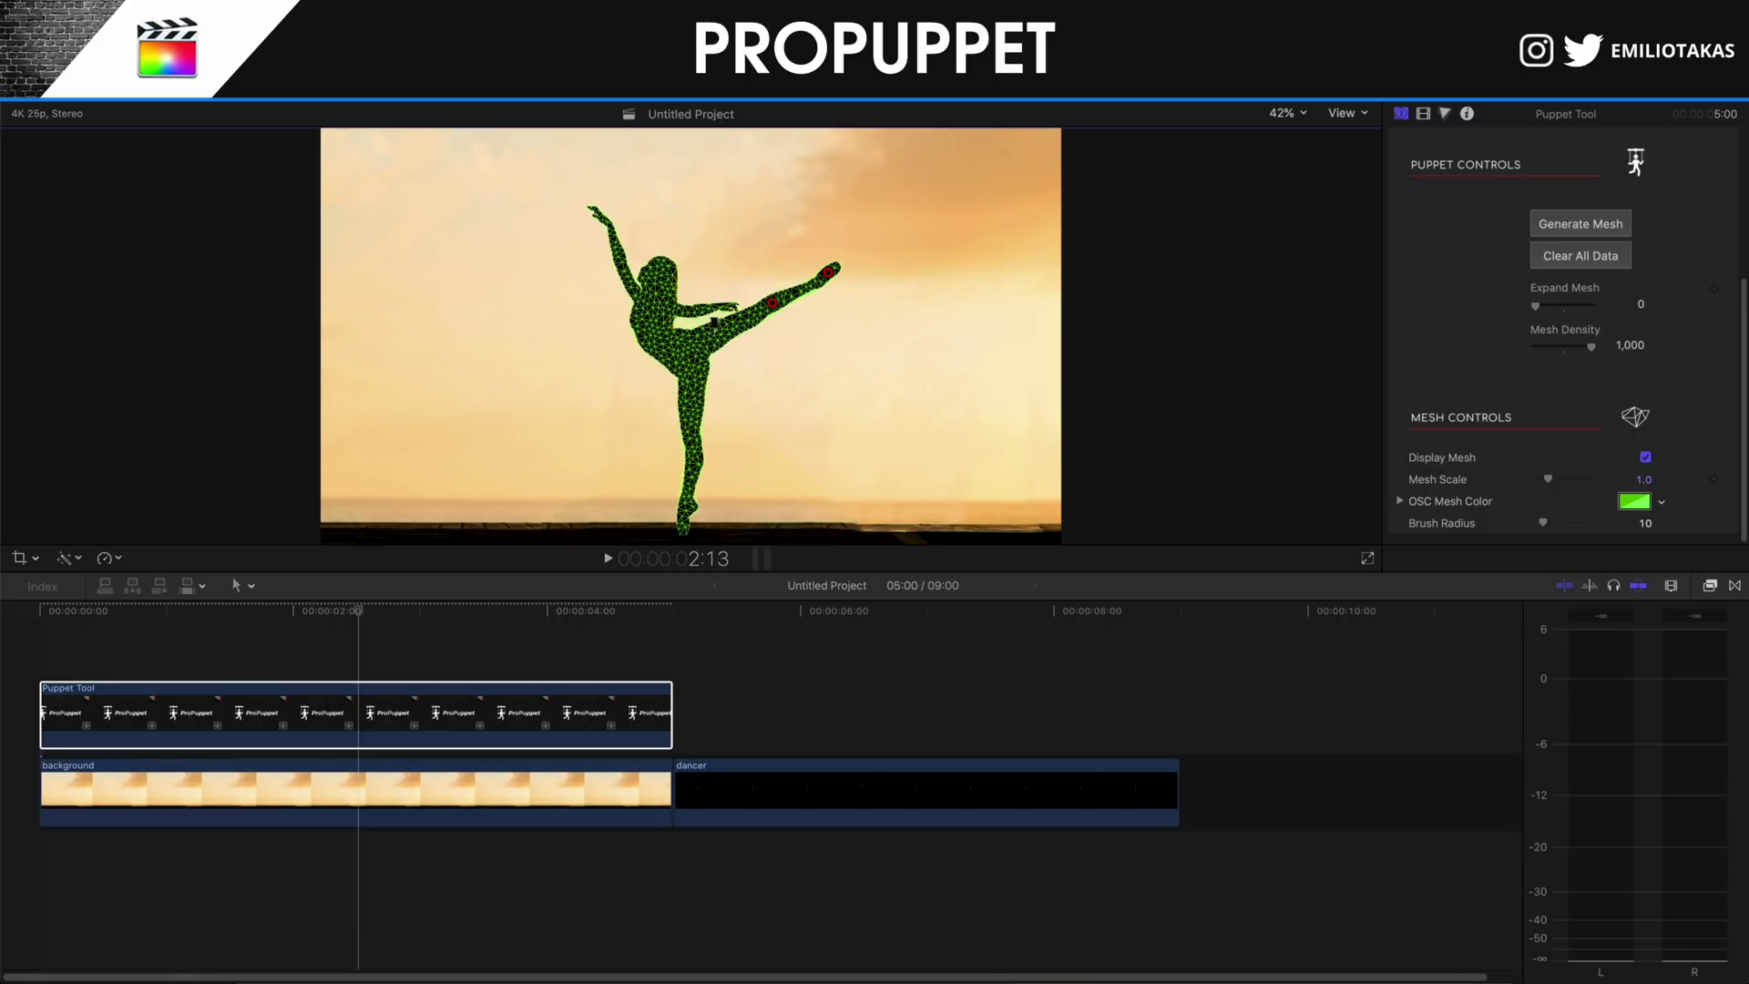
click(713, 336)
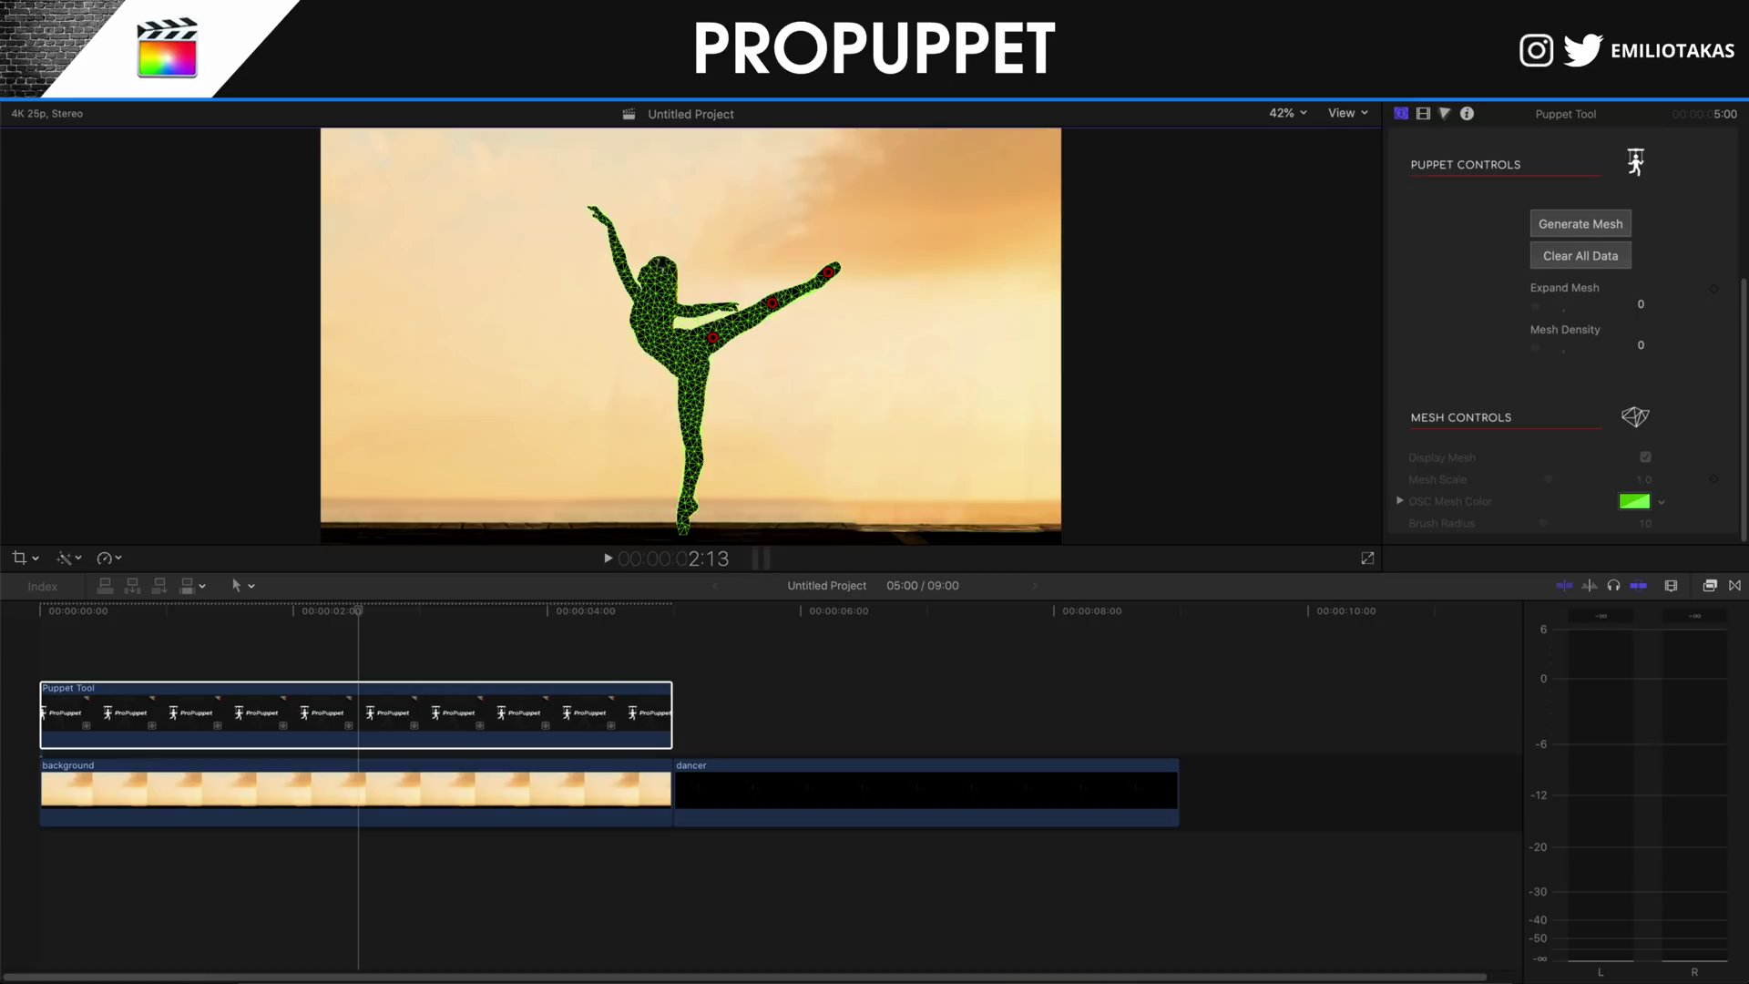
click(611, 229)
click(630, 281)
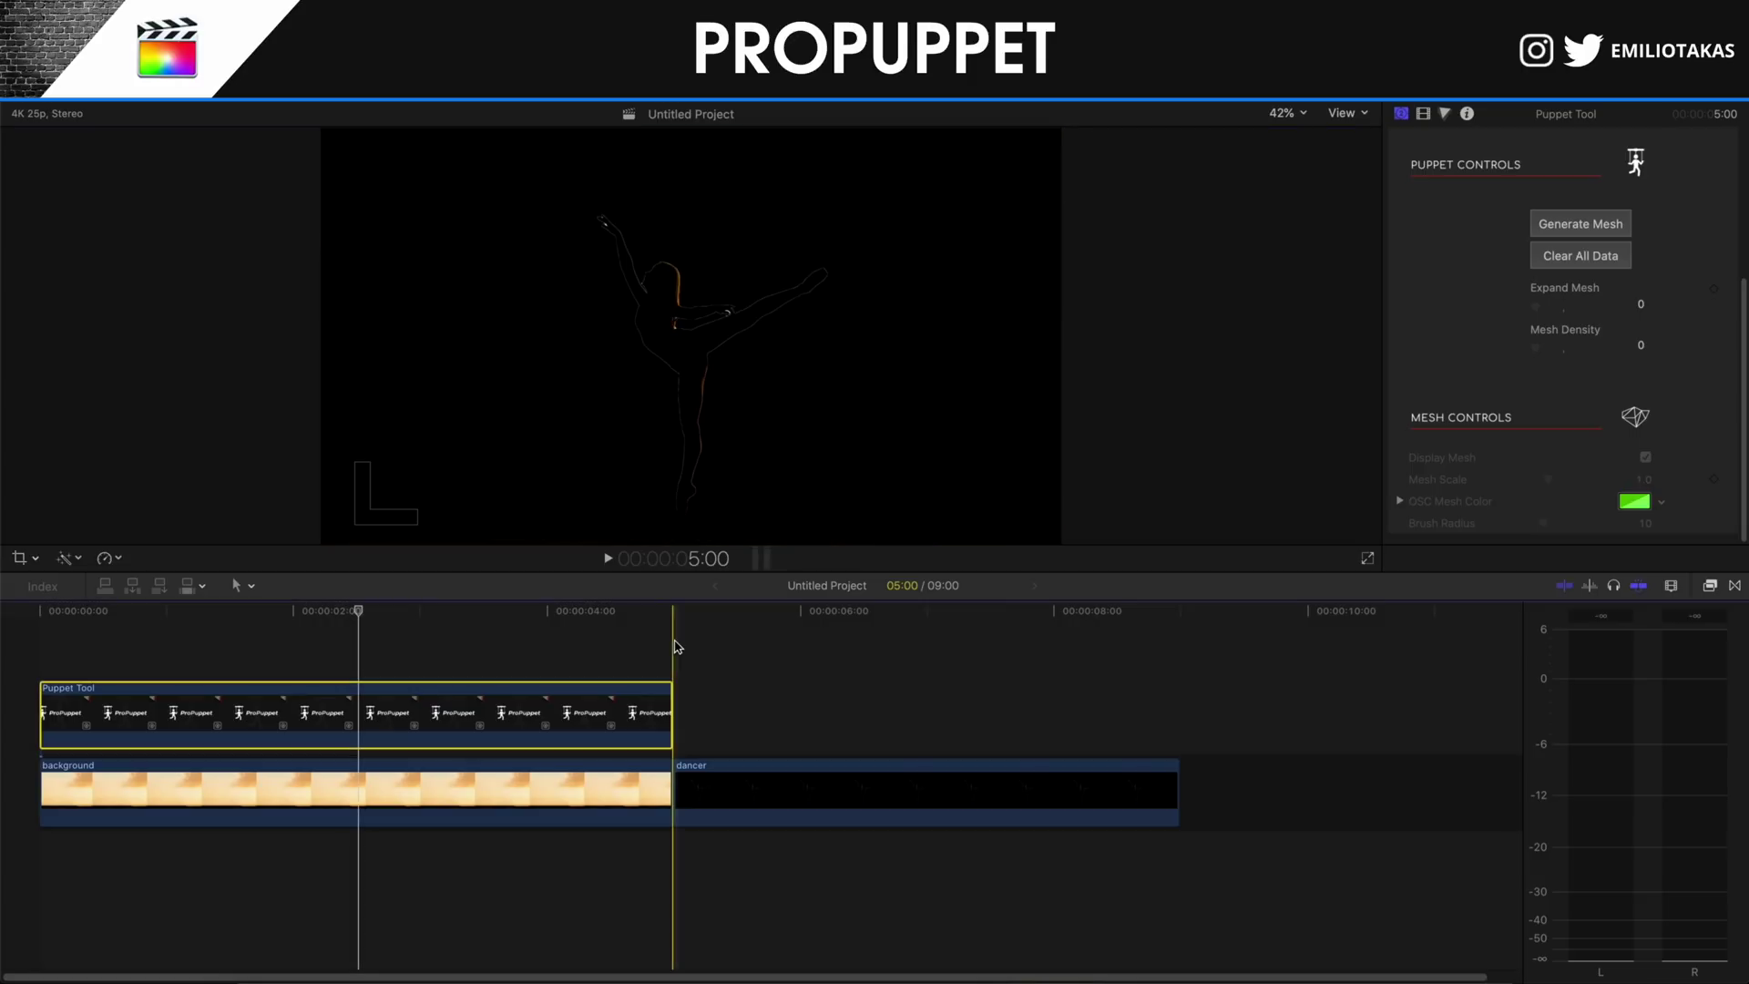
Put the playhead on the clip's last frame, 4:24.
click(672, 612)
click(668, 612)
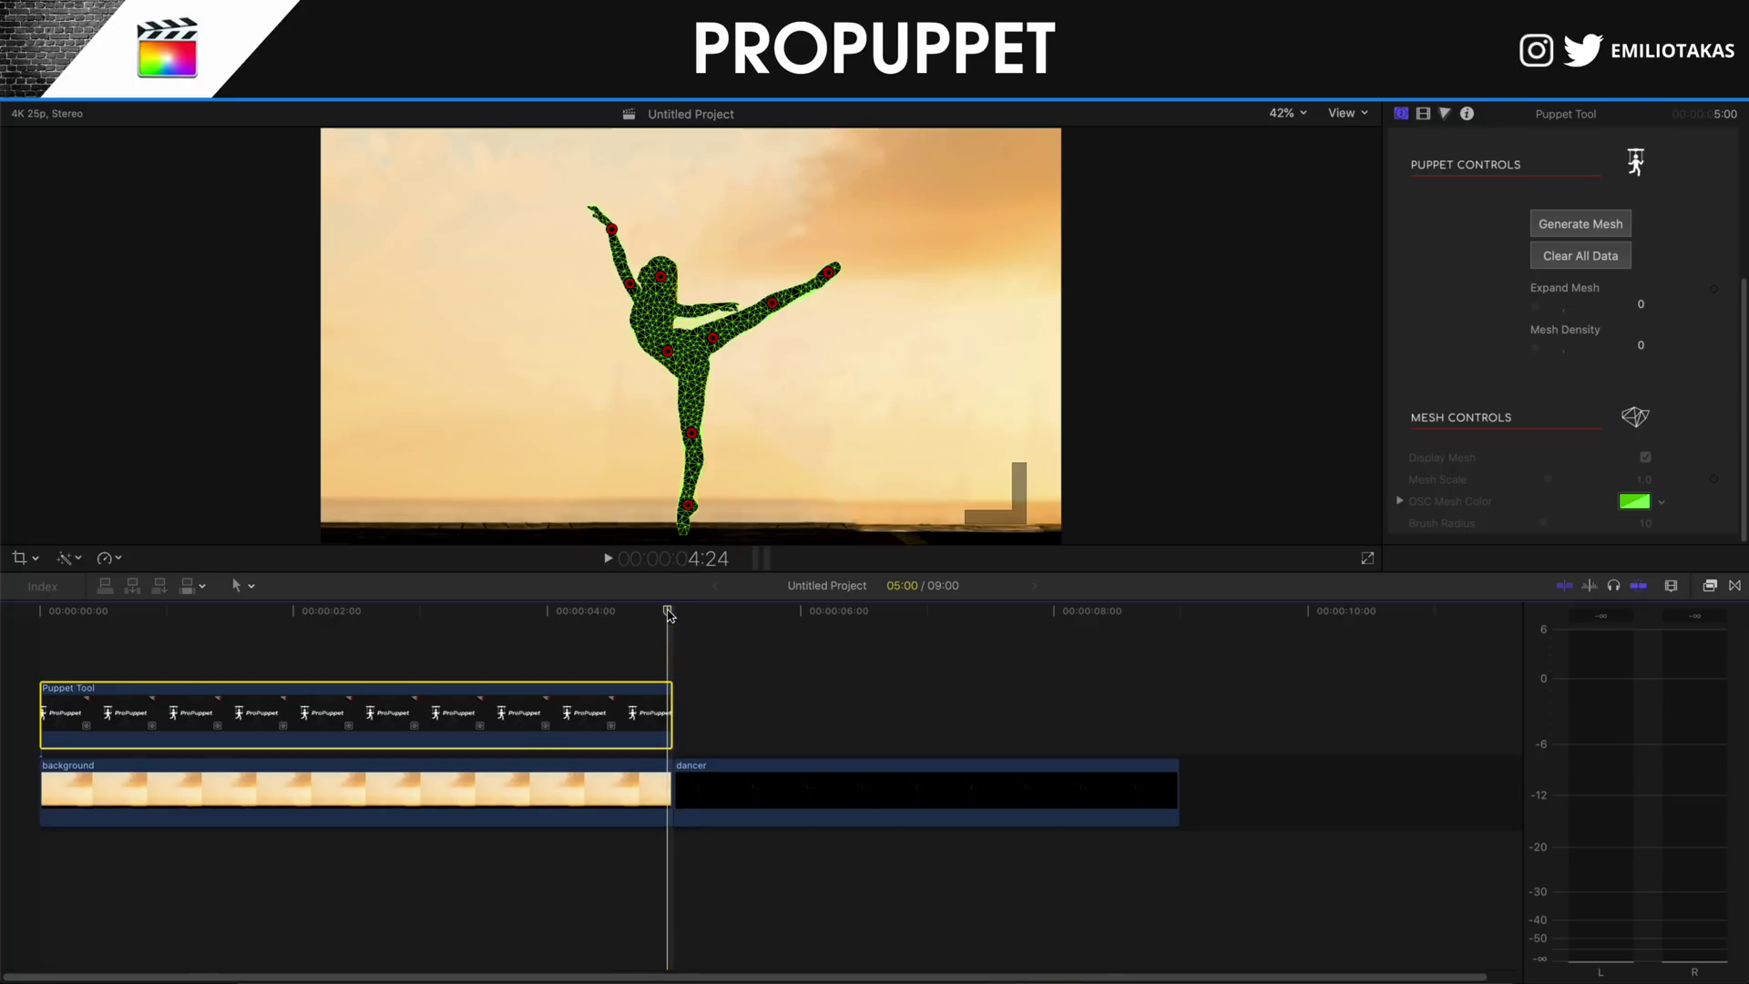
click(674, 614)
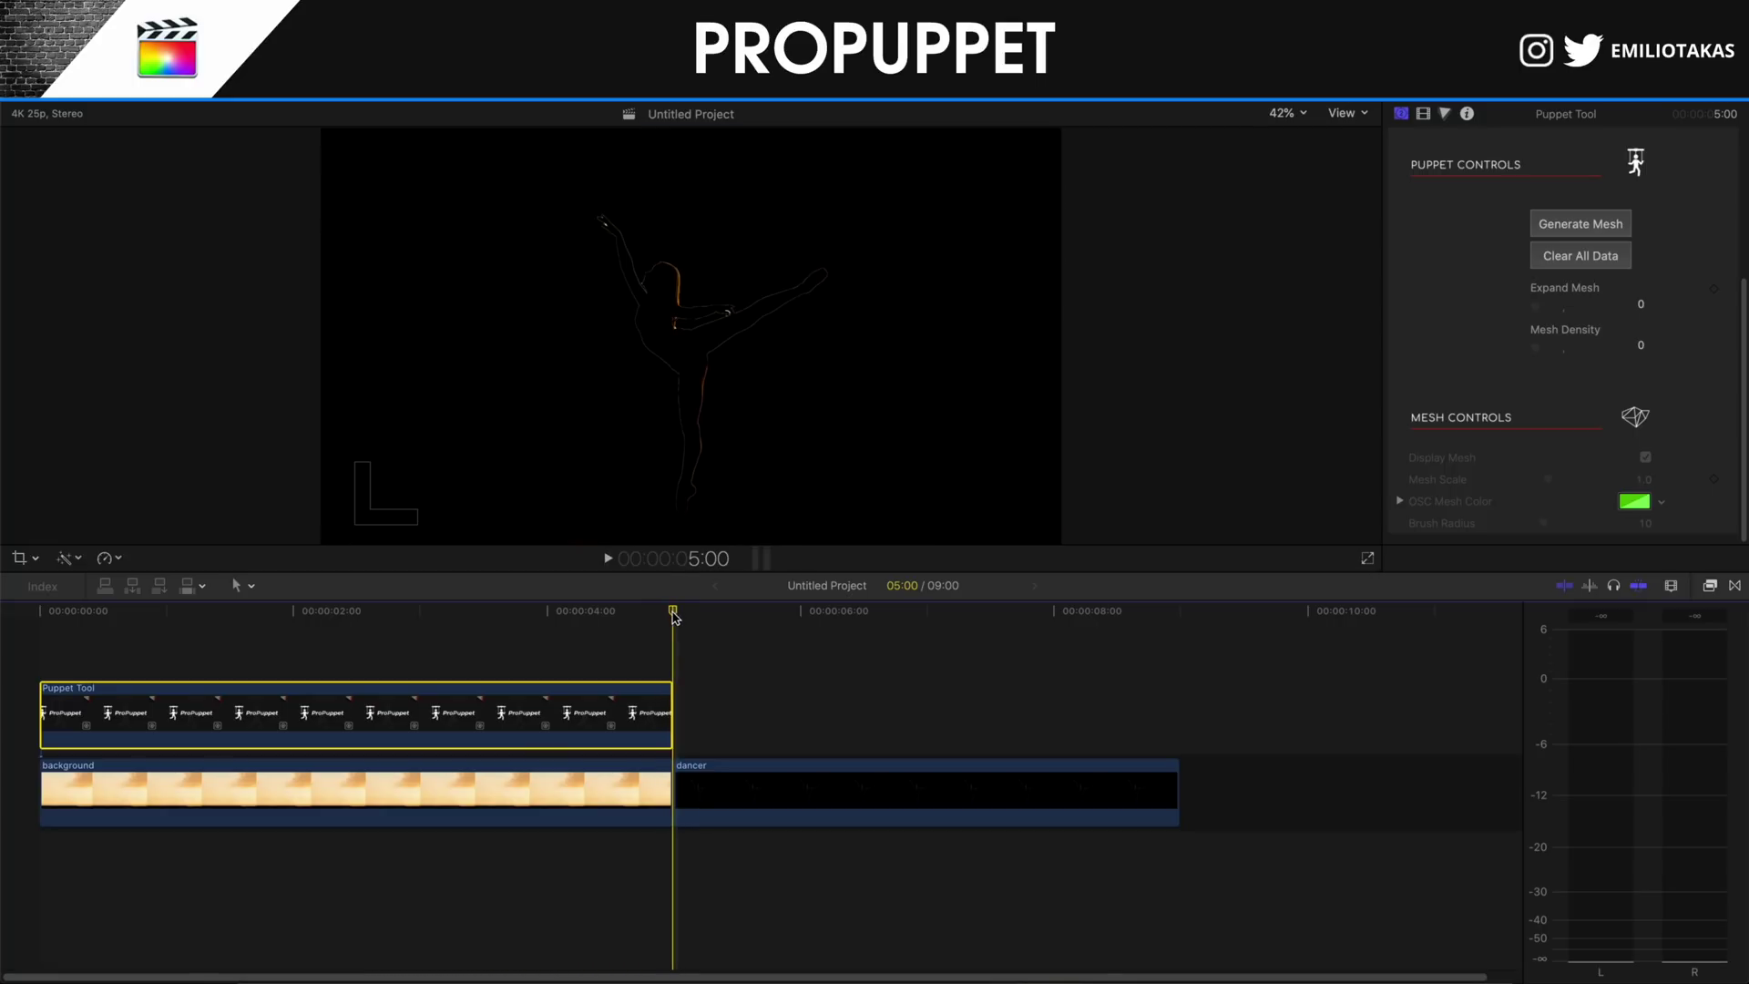
key(Left)
key(Right)
key(Left)
Lift the raised leg's foot and knee pins upward toward vertical.
drag(829, 272, 783, 243)
drag(770, 301, 763, 297)
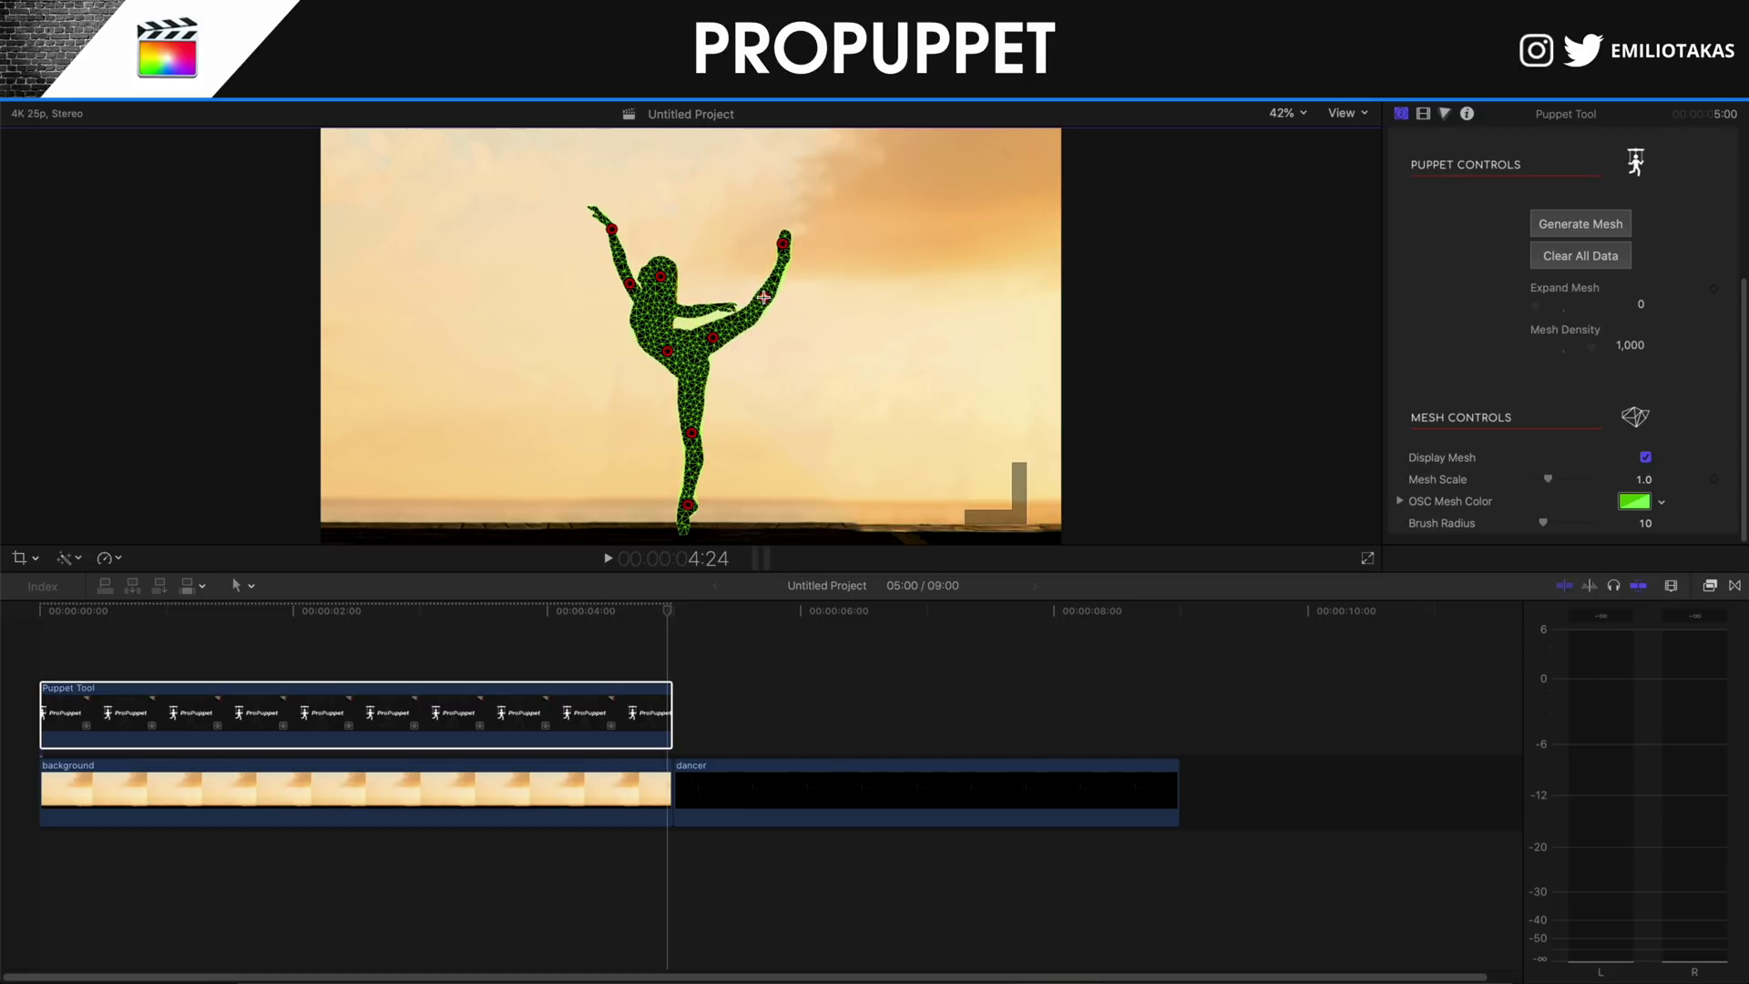
click(780, 244)
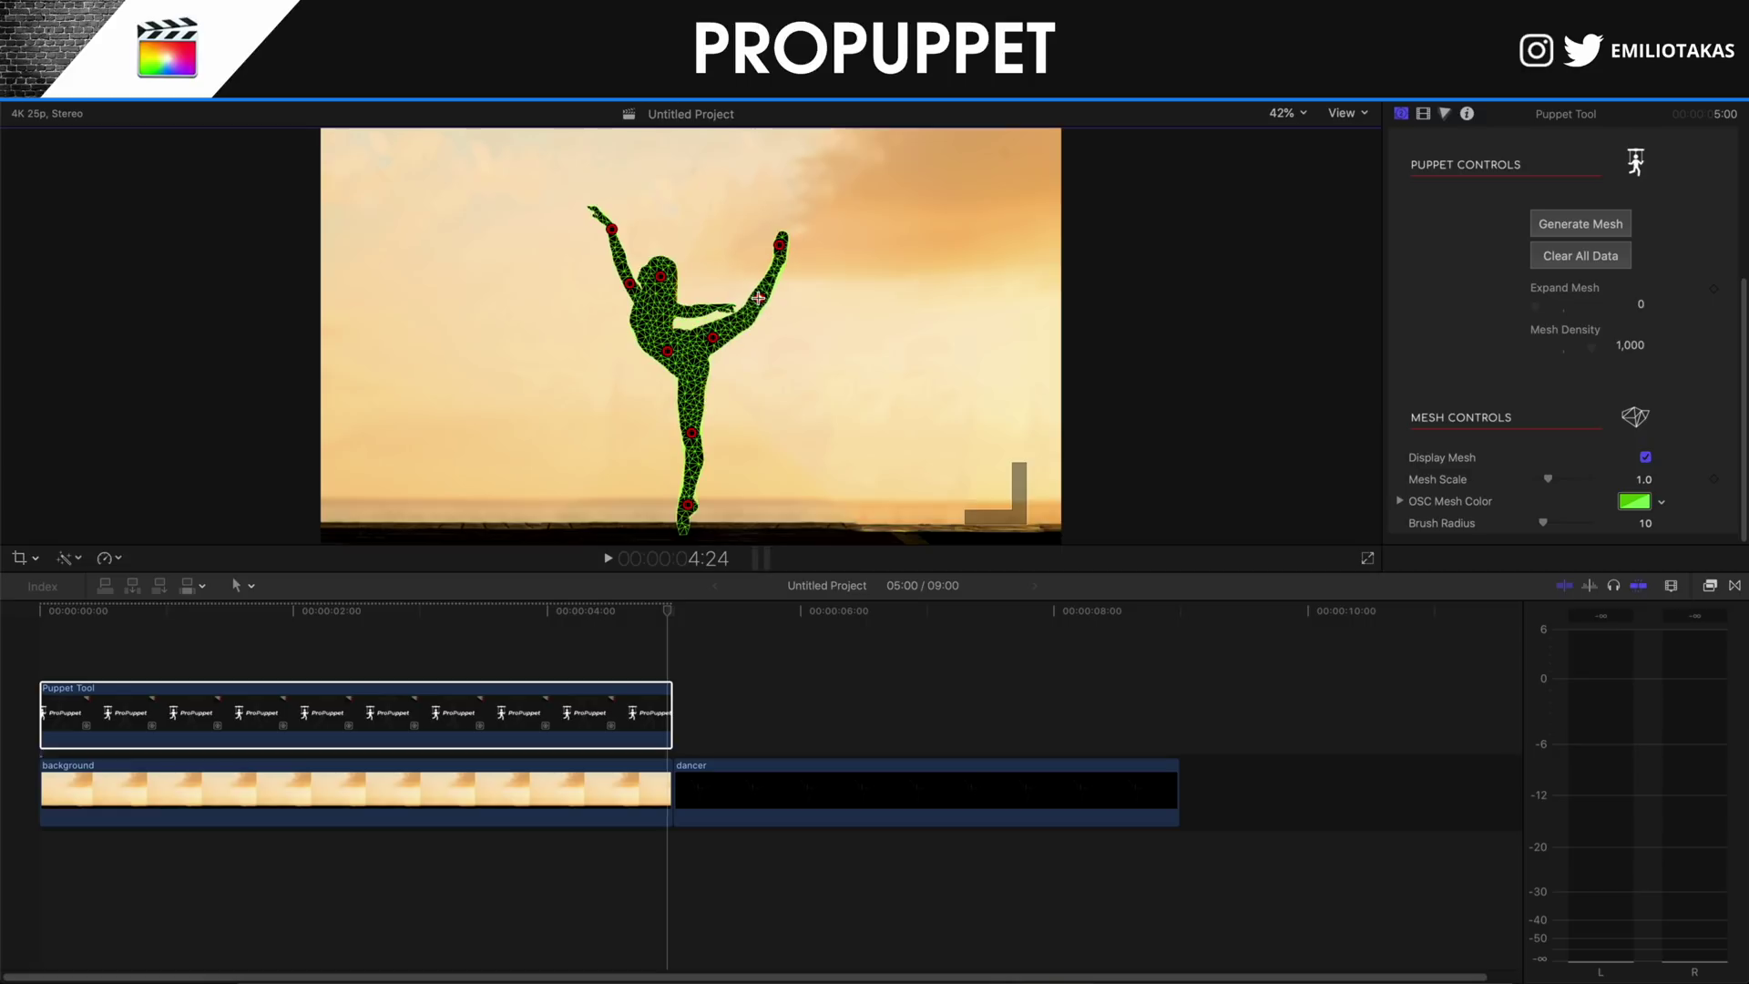
Slightly repose the raised arm and nudge the standing leg's pin.
click(712, 337)
click(669, 352)
click(669, 352)
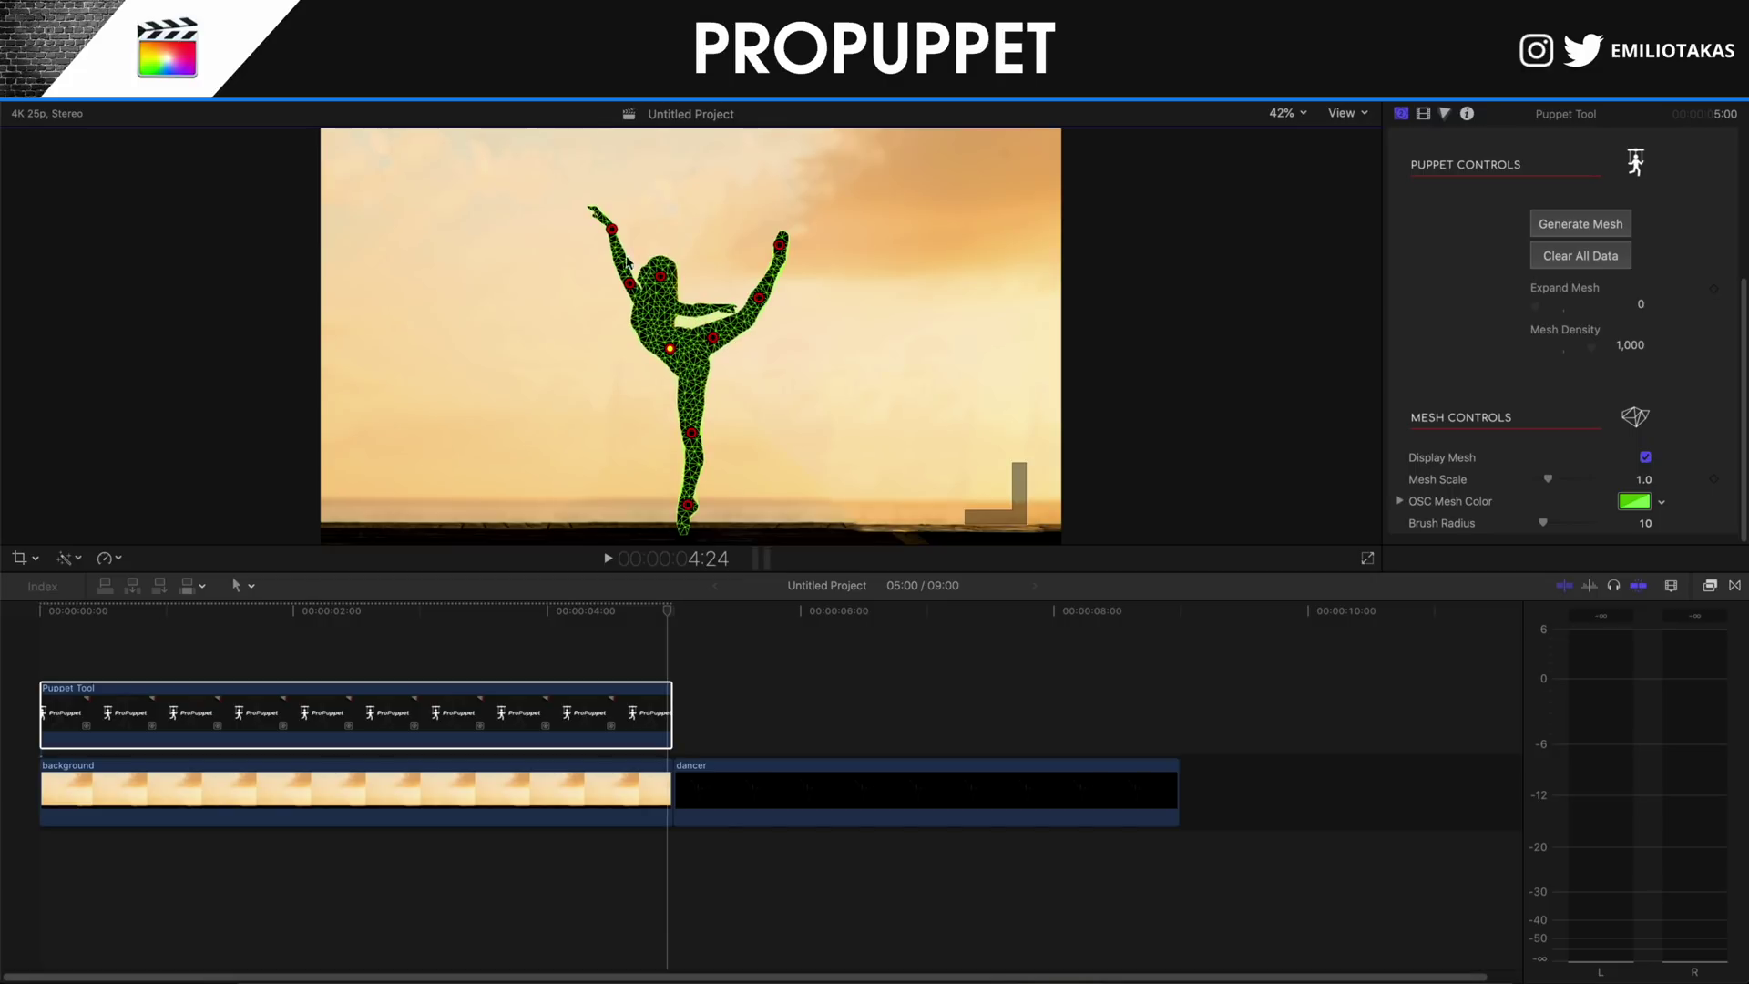
drag(612, 229, 606, 230)
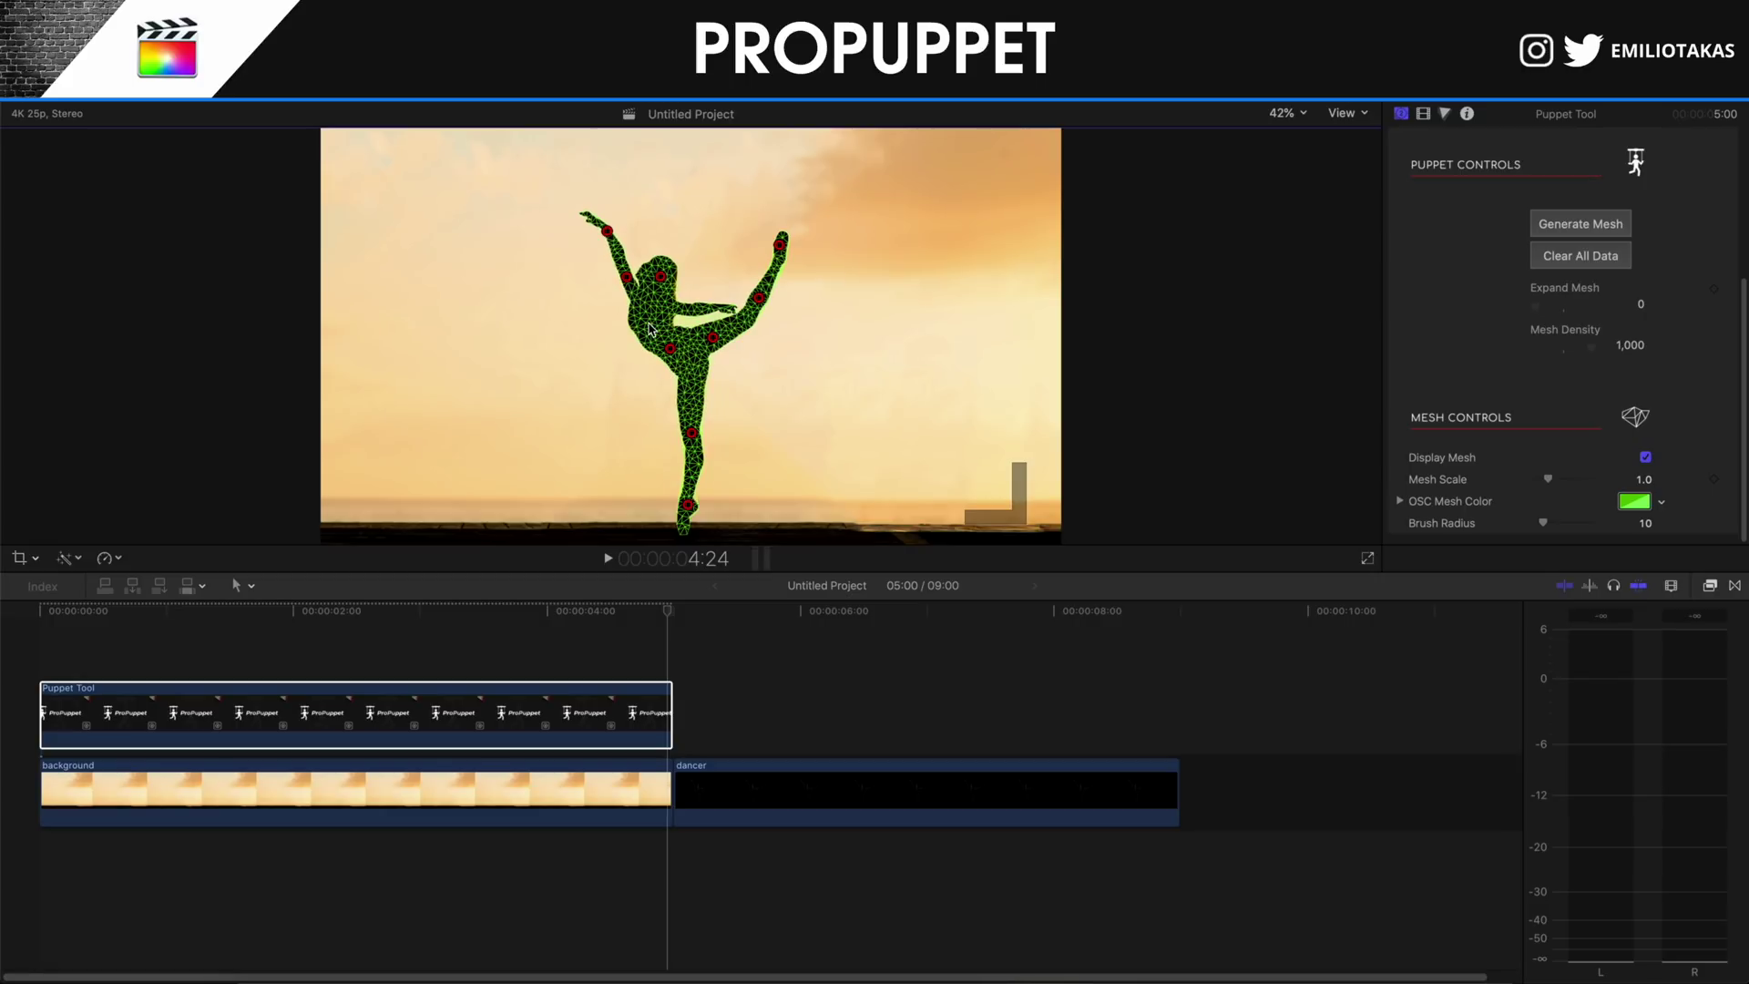
drag(689, 435, 684, 435)
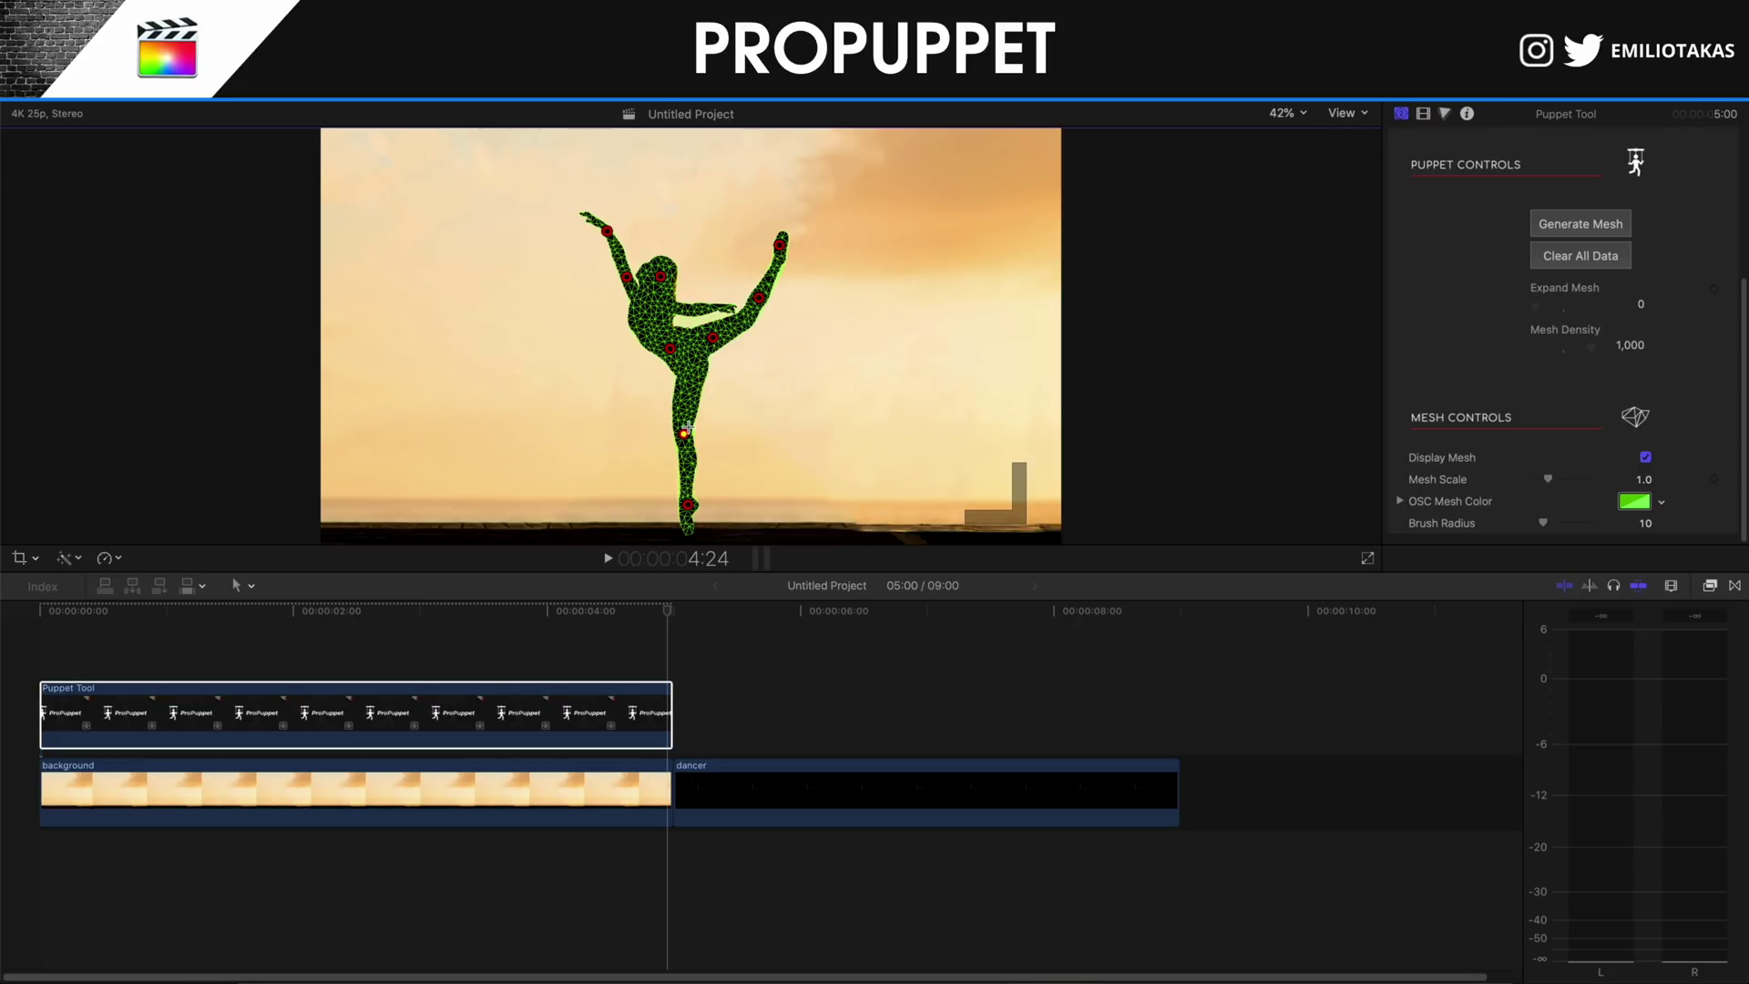
Select the Puppet Tool clip and return the playhead to the project start.
click(665, 697)
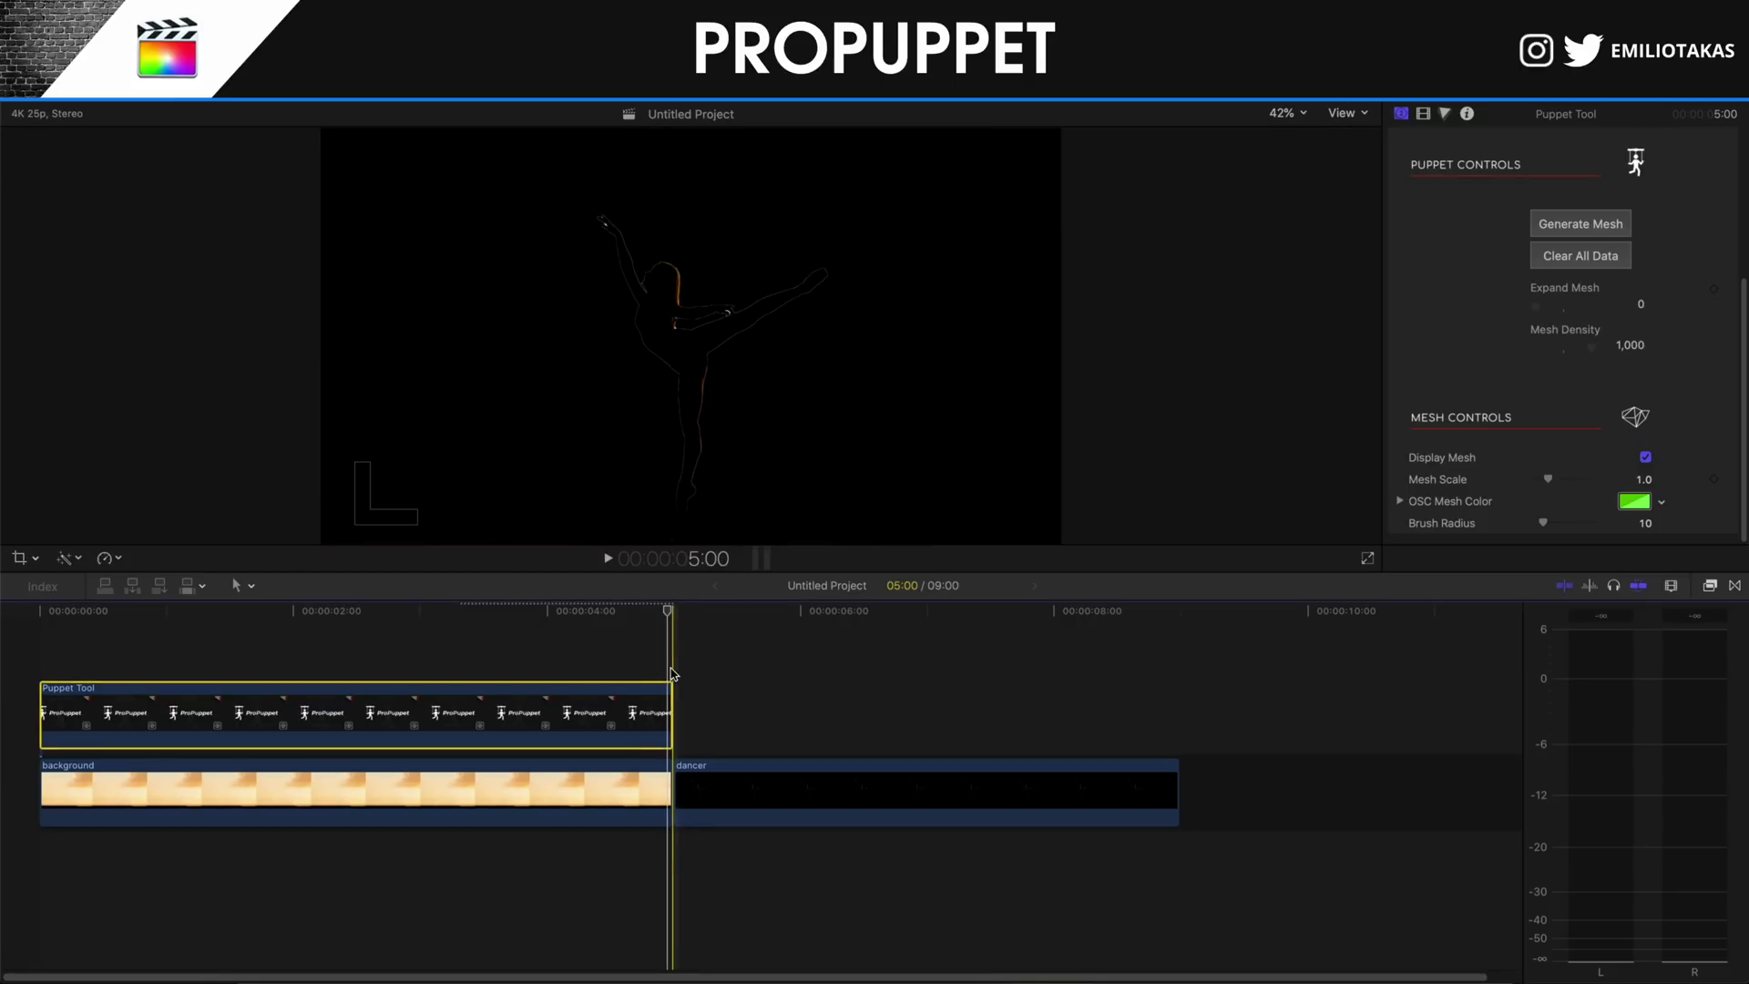
mouse_move(1710, 299)
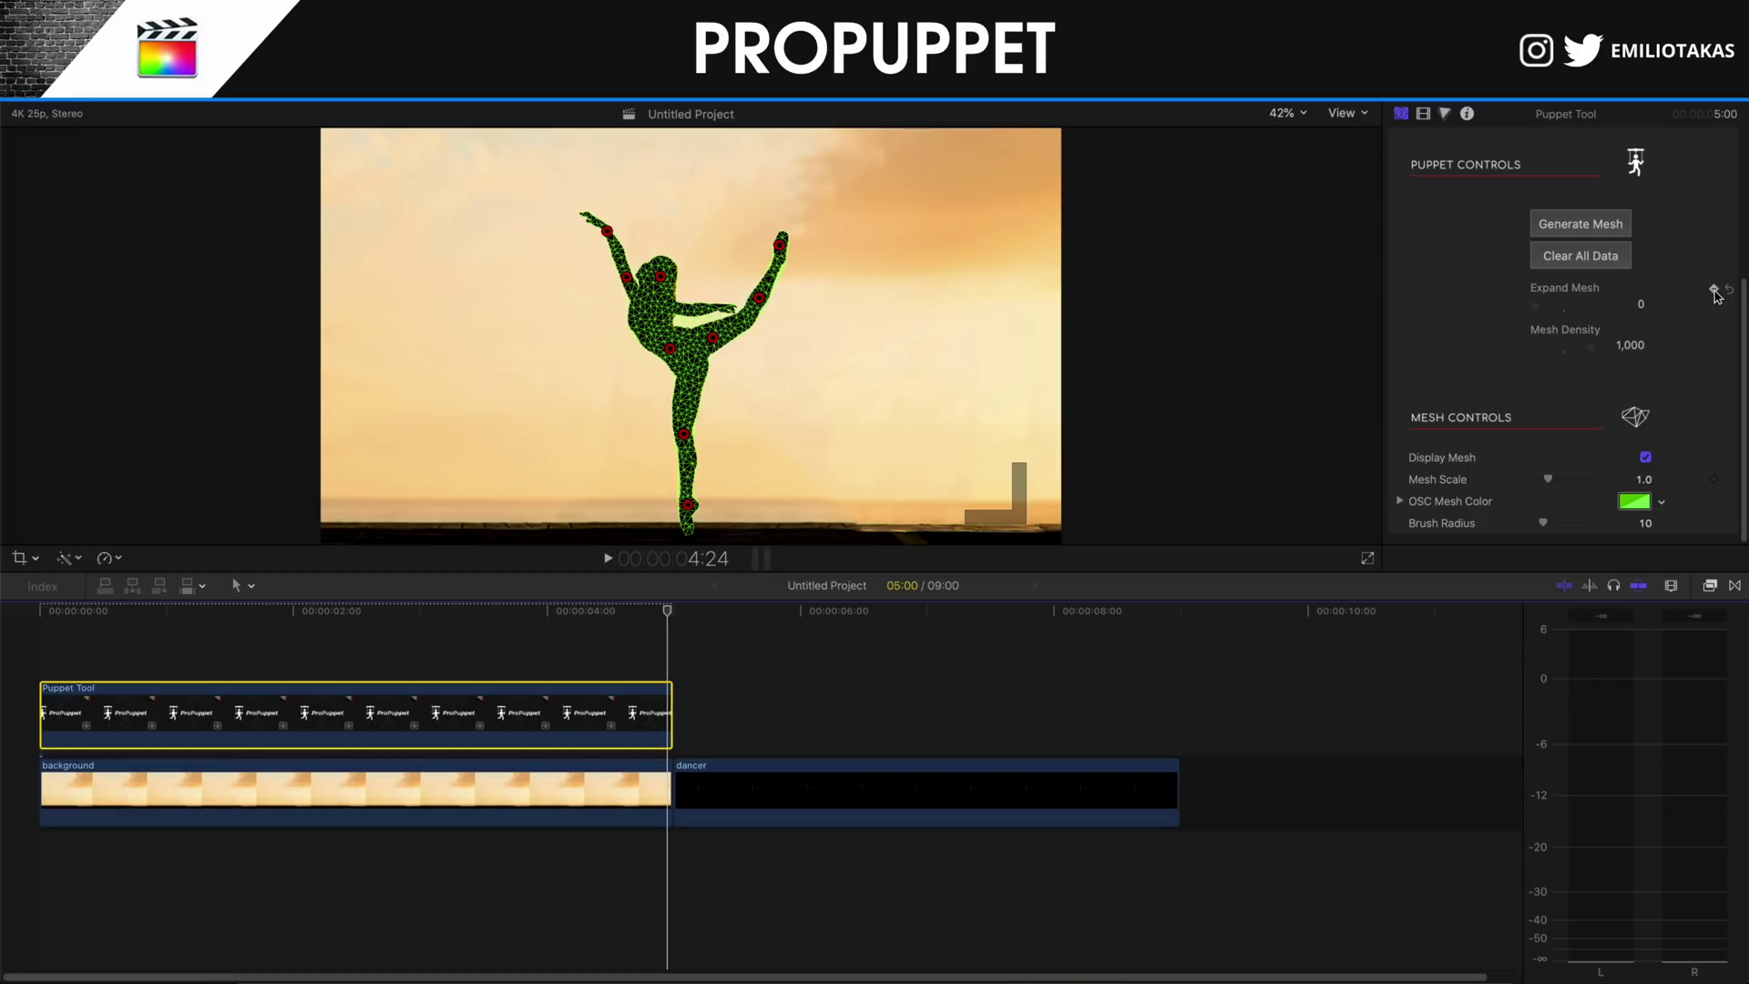
click(76, 612)
key(Home)
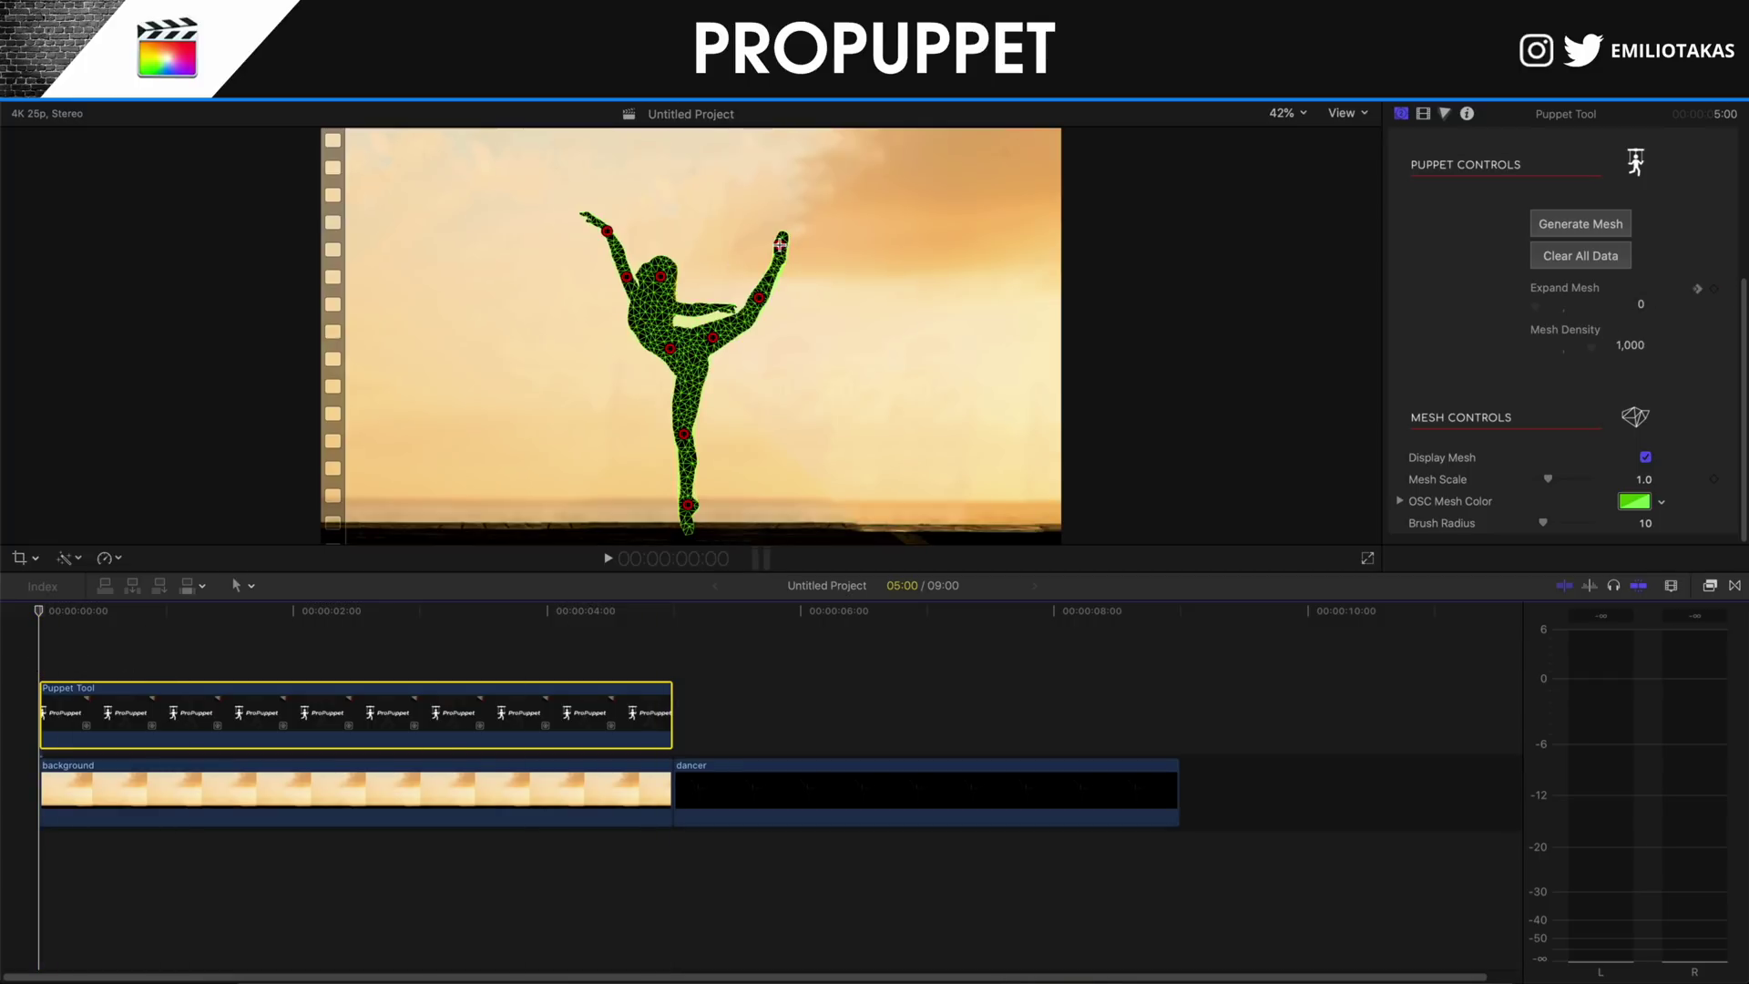
Bend the raised arm into a new pose and lower the raised foot slightly.
drag(781, 245, 766, 314)
click(758, 298)
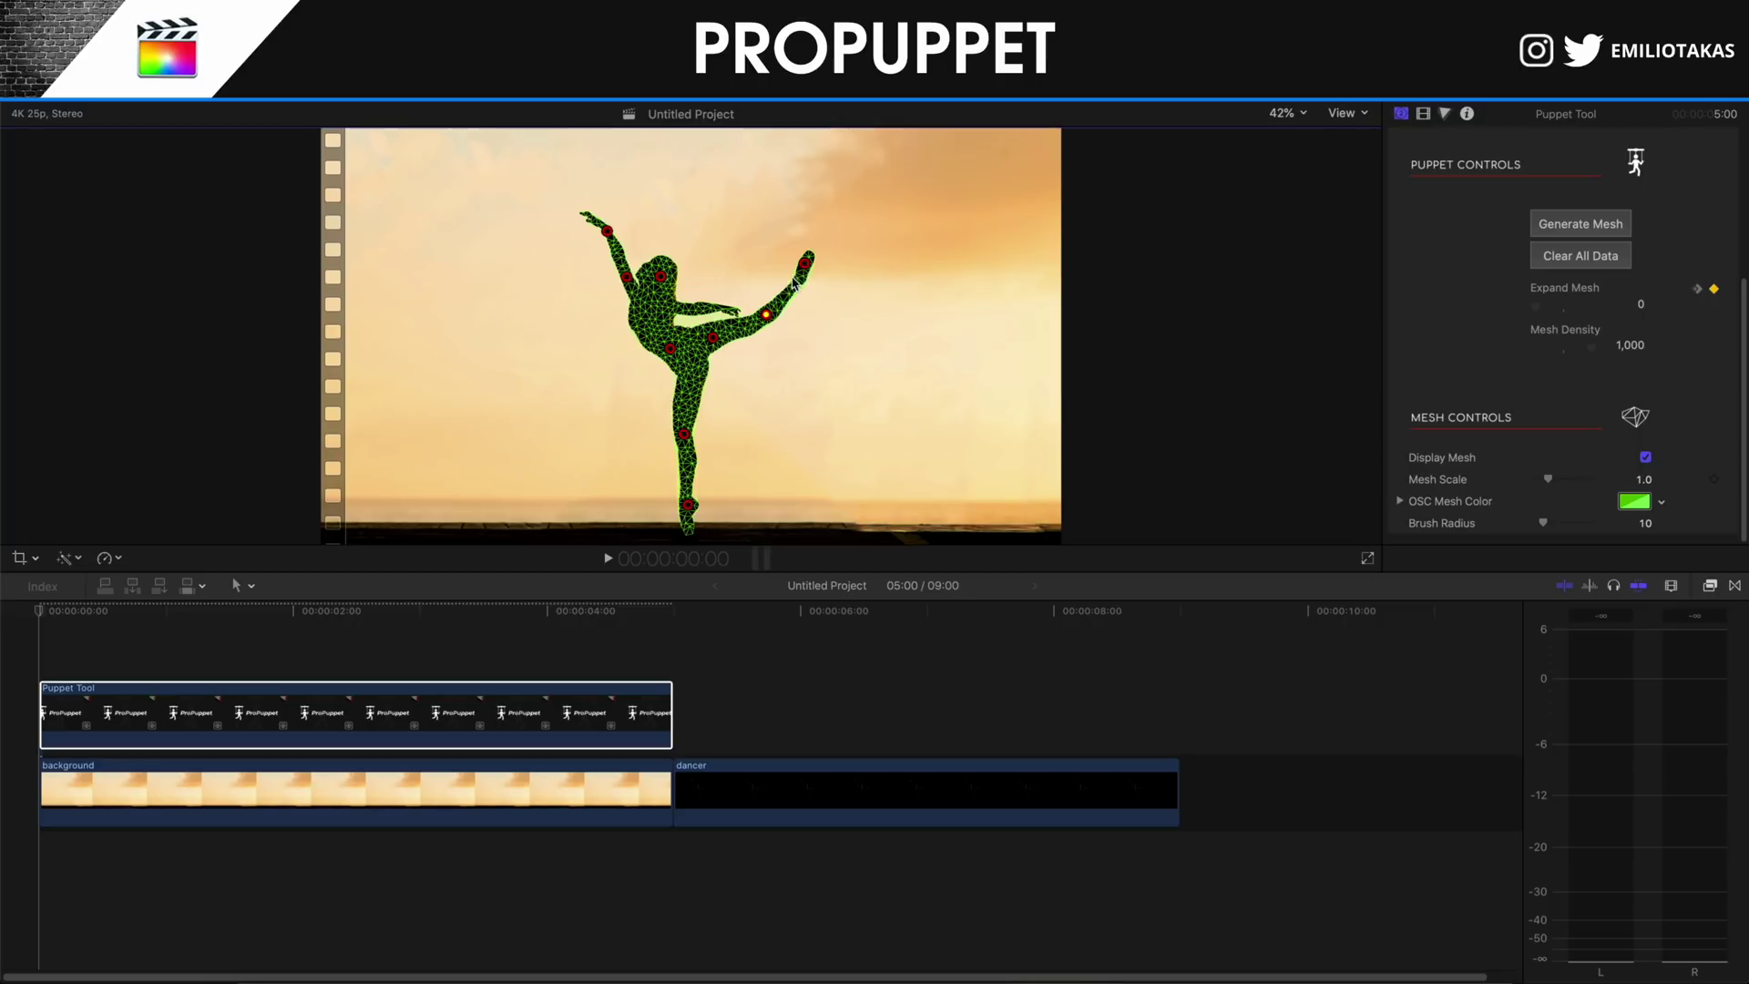
click(804, 262)
drag(811, 278, 821, 293)
Adjust the standing shin, torso and hand pins, then play back the animation.
click(683, 433)
drag(685, 434, 690, 435)
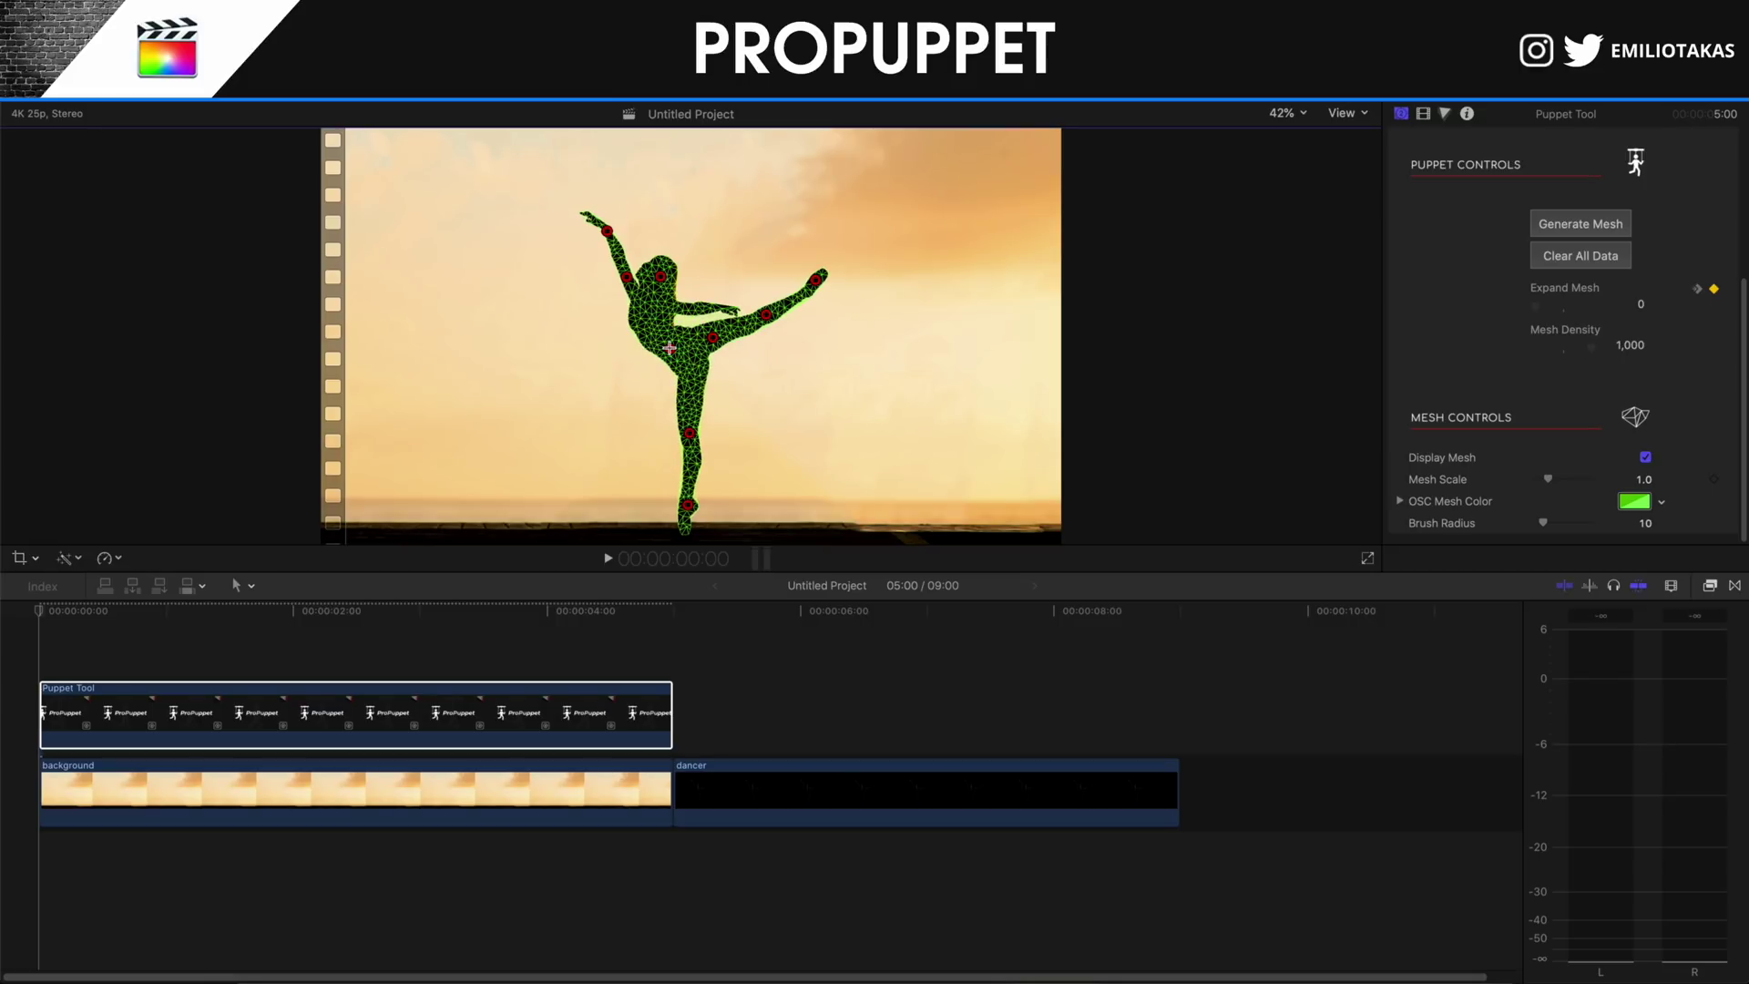
drag(668, 349, 671, 351)
drag(606, 229, 611, 224)
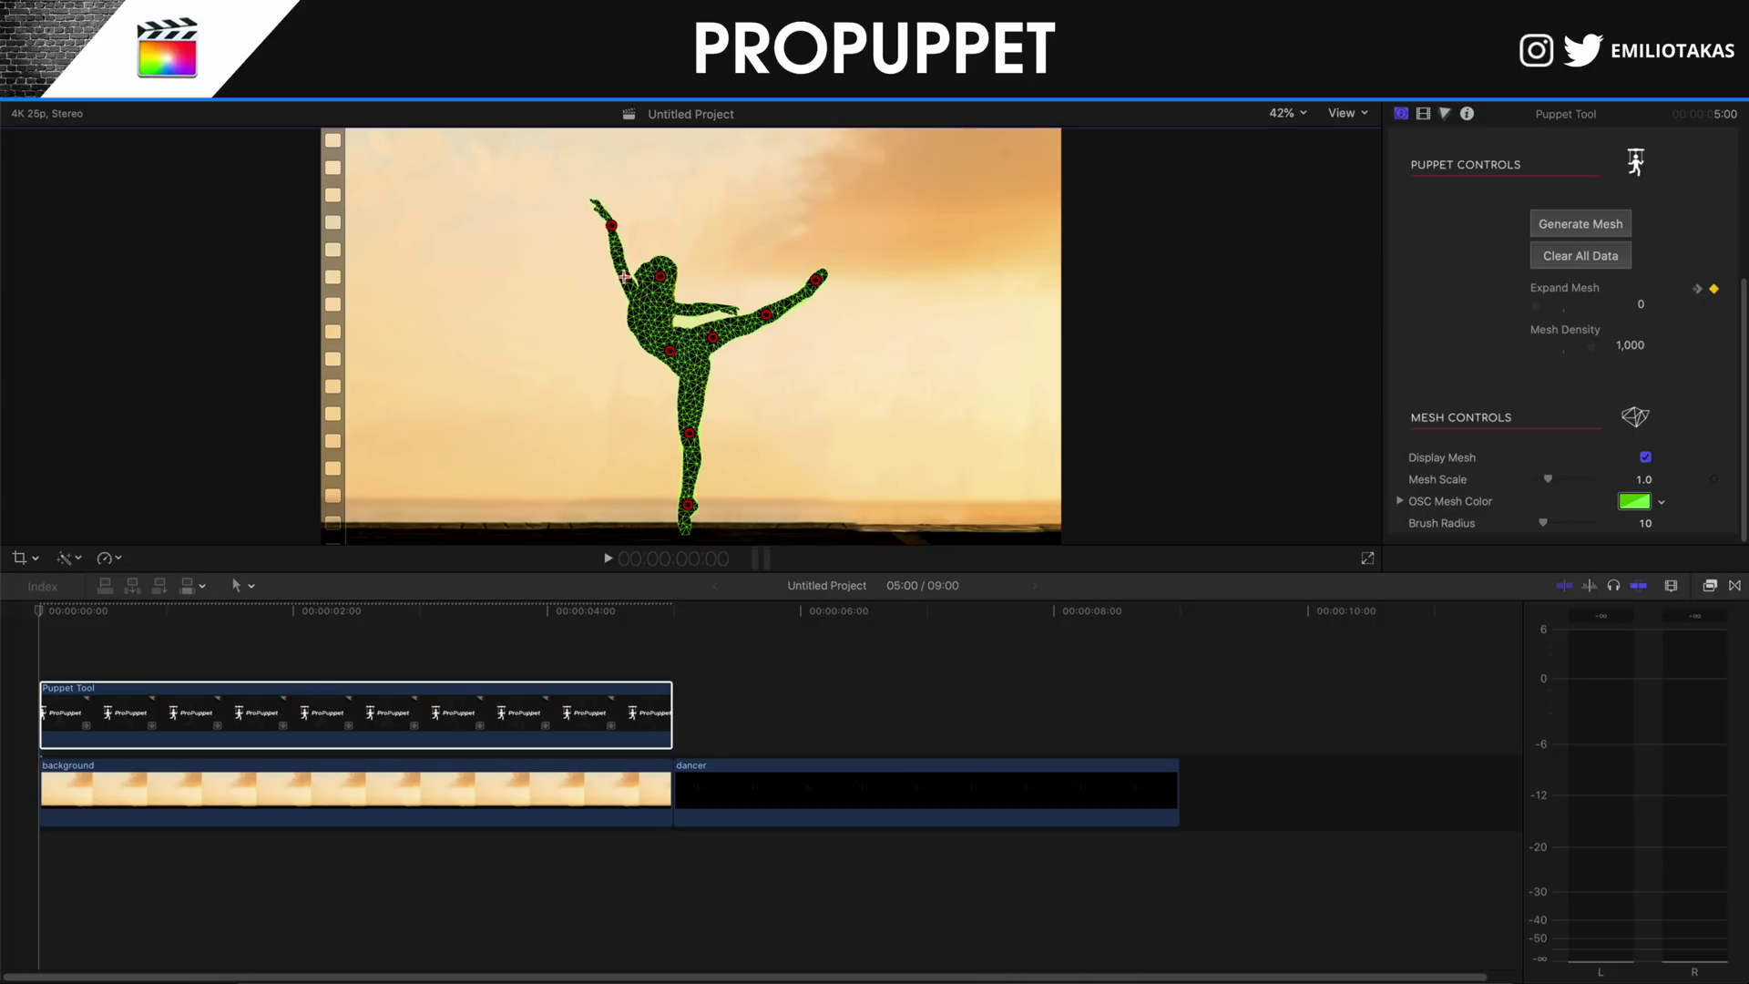
click(45, 645)
key(space)
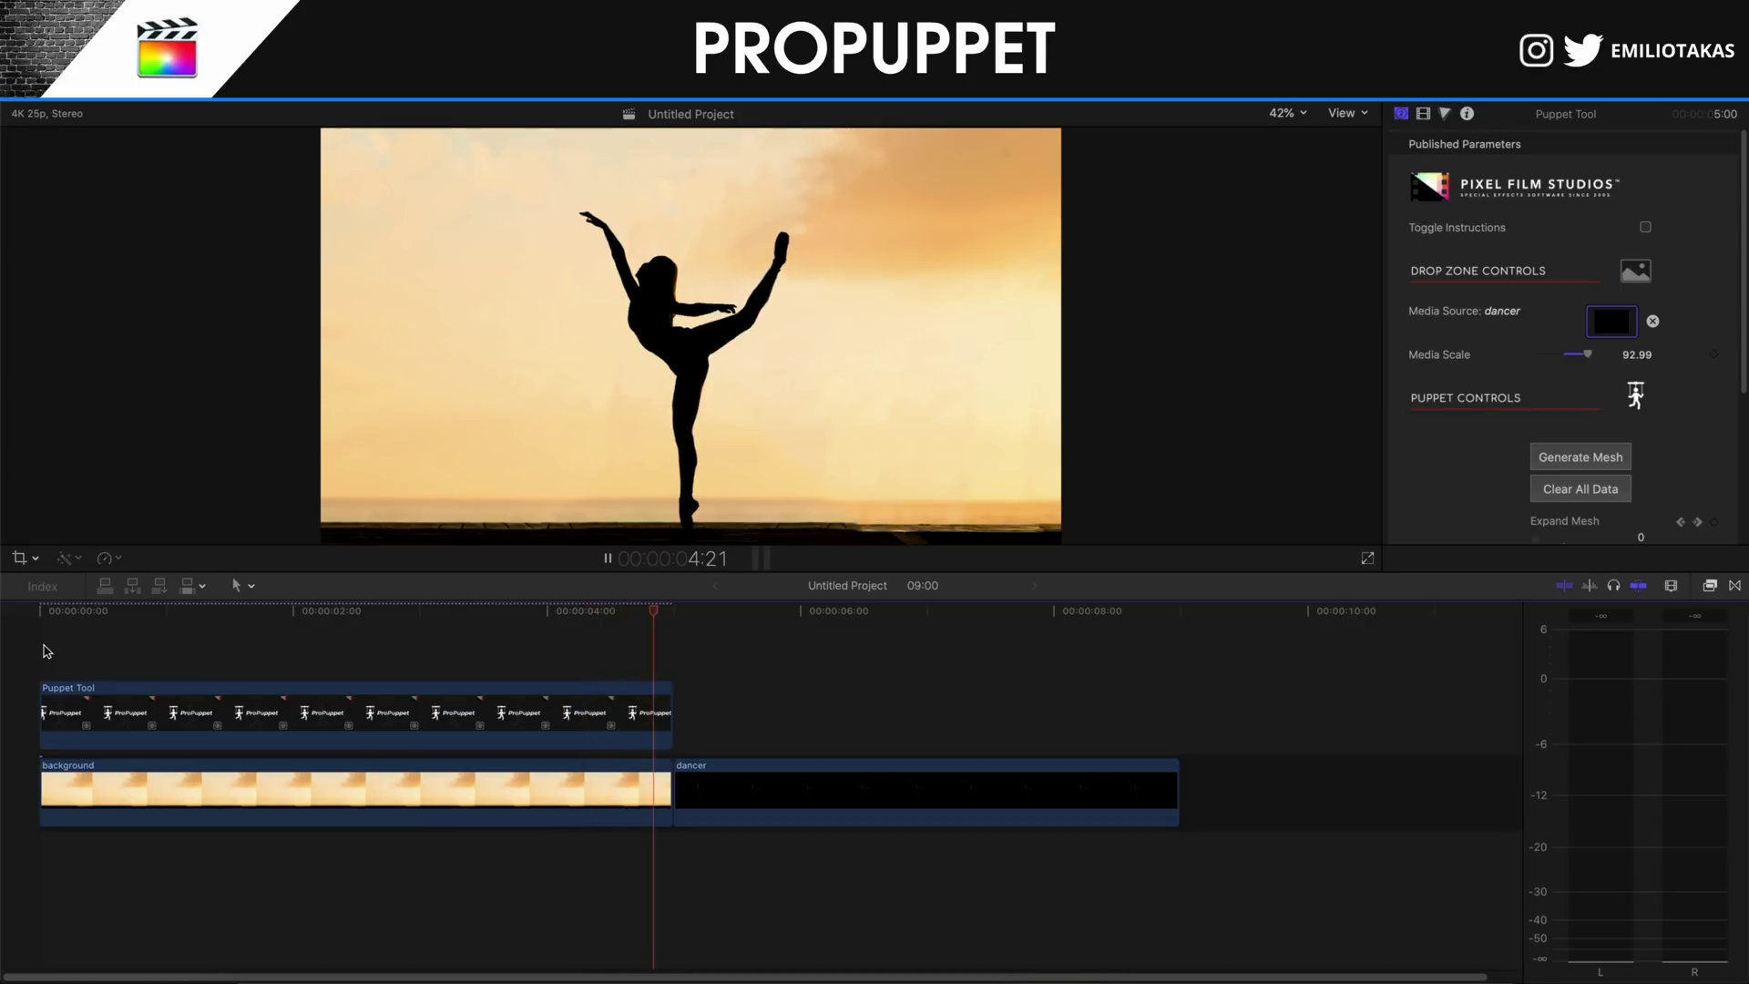
Stop playback and delete the separate dancer clip from the timeline.
key(space)
click(675, 791)
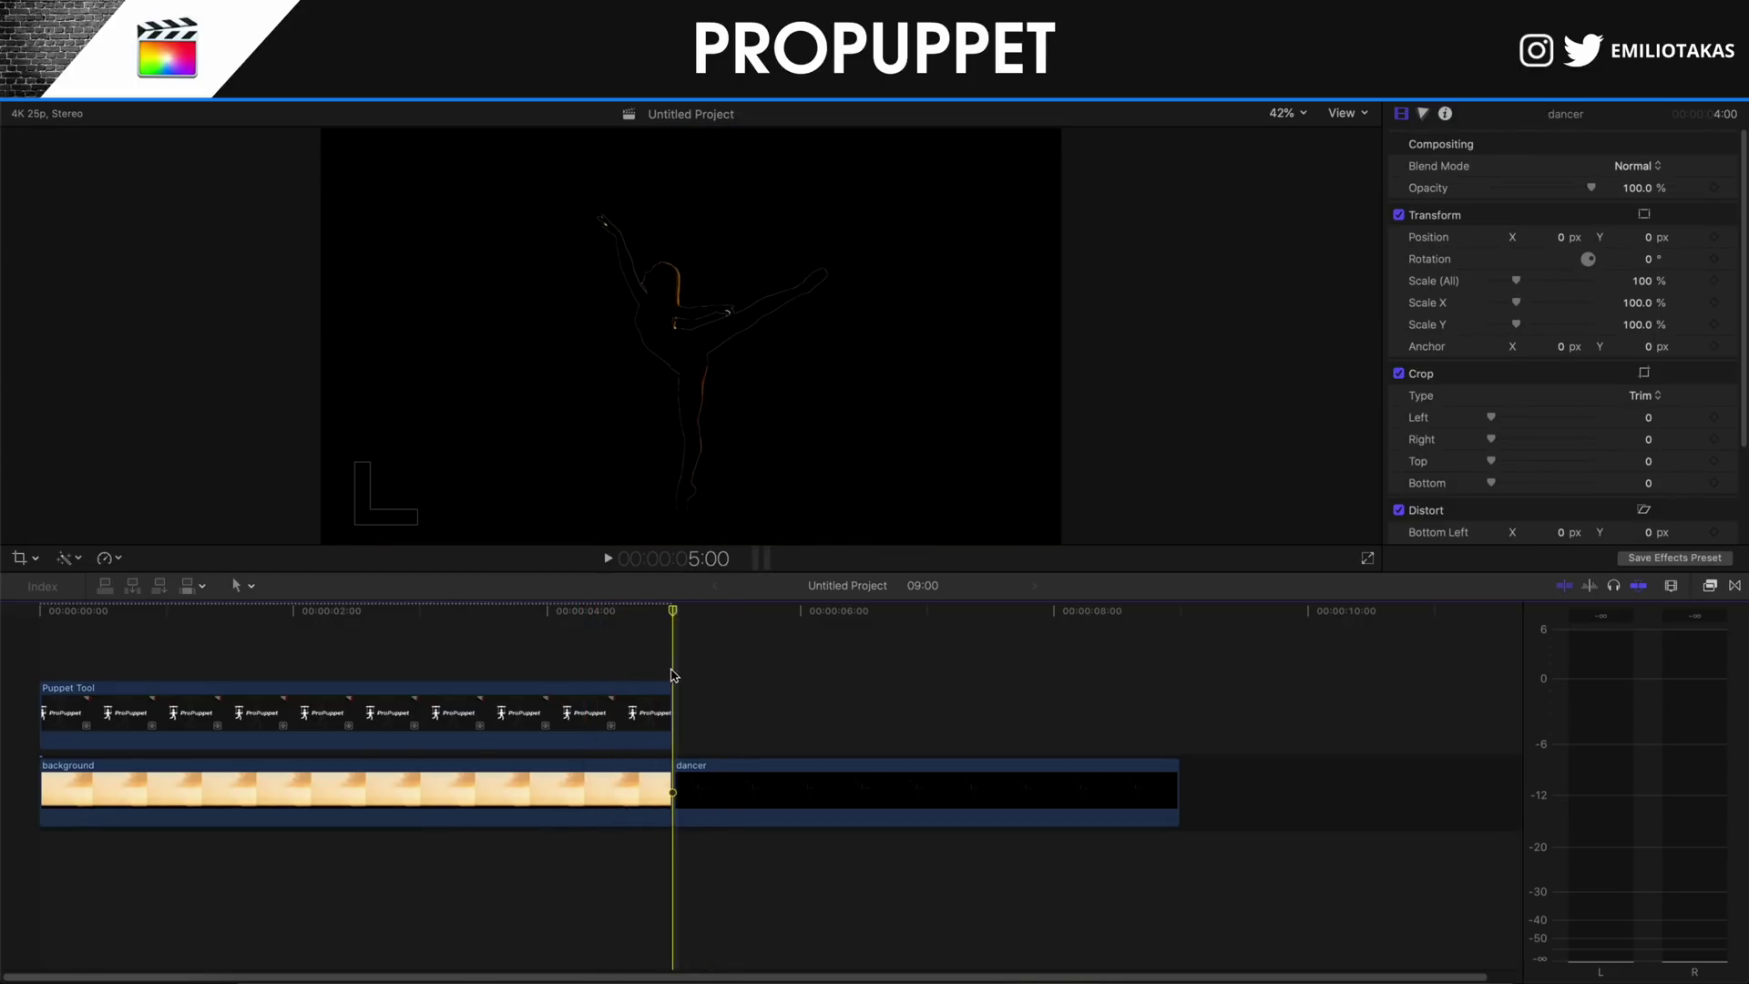
key(Delete)
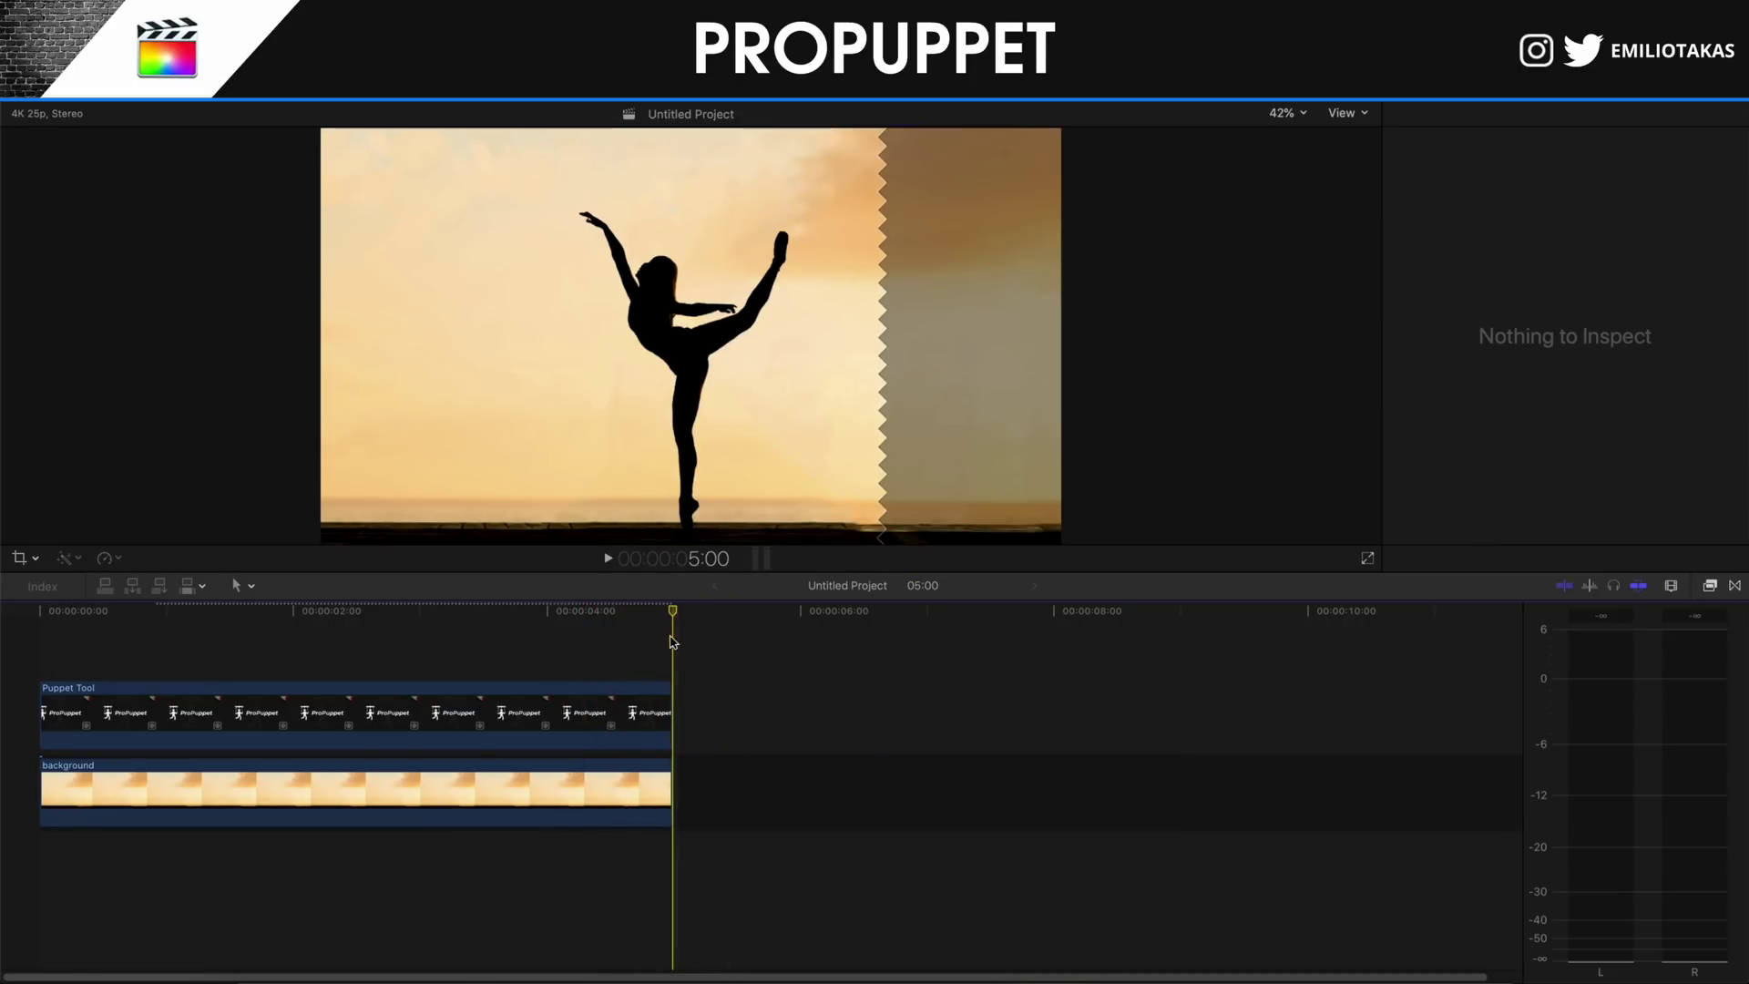
Show Video Animation for the Puppet Tool clip.
click(45, 720)
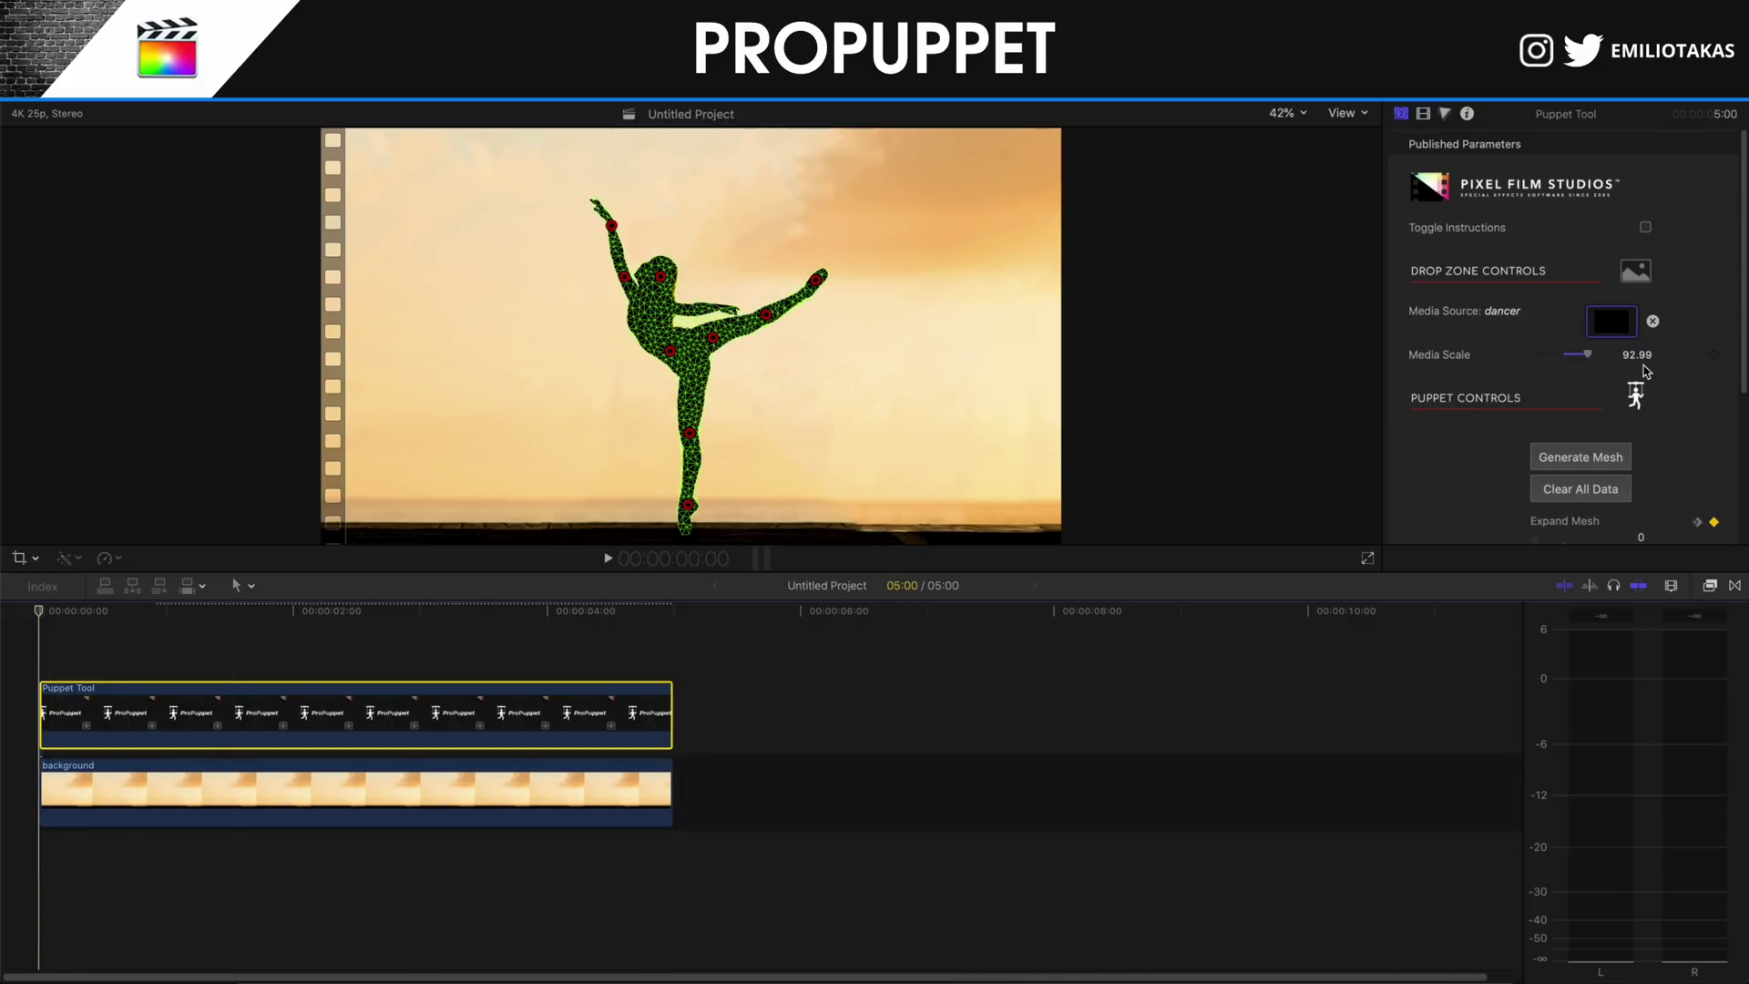
right_click(599, 707)
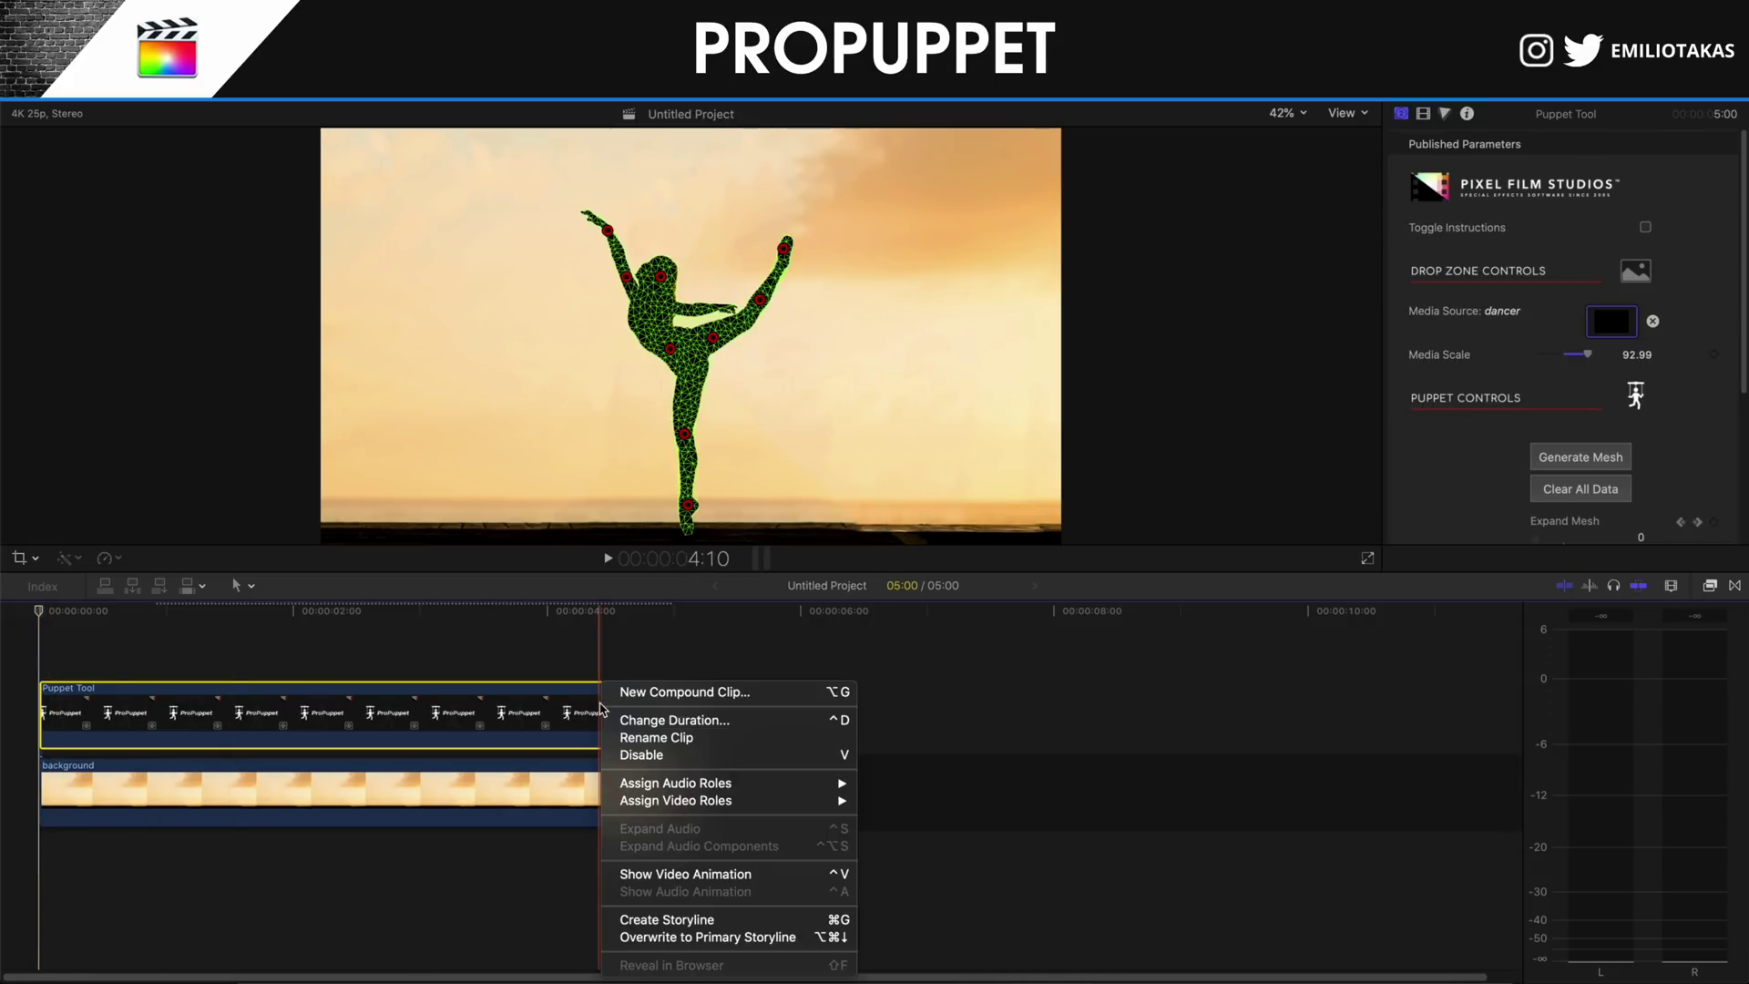
click(685, 874)
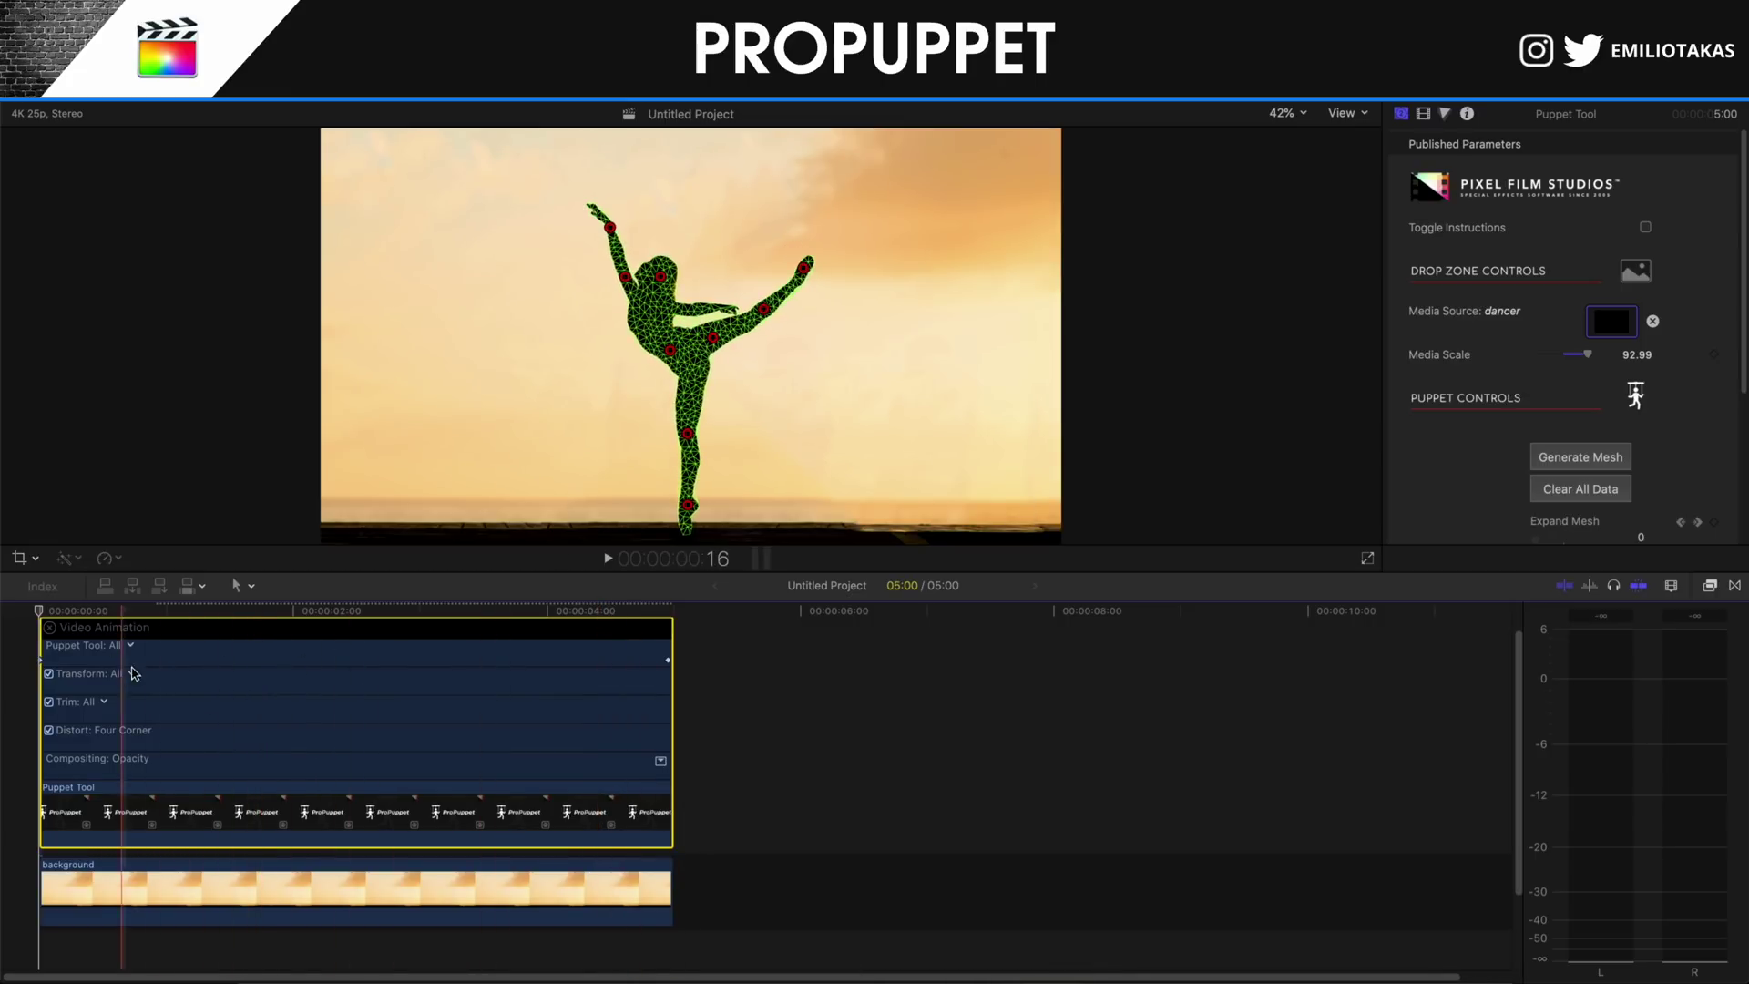
At 2:07, bend the raised arm and add an upper-chest pin.
click(329, 656)
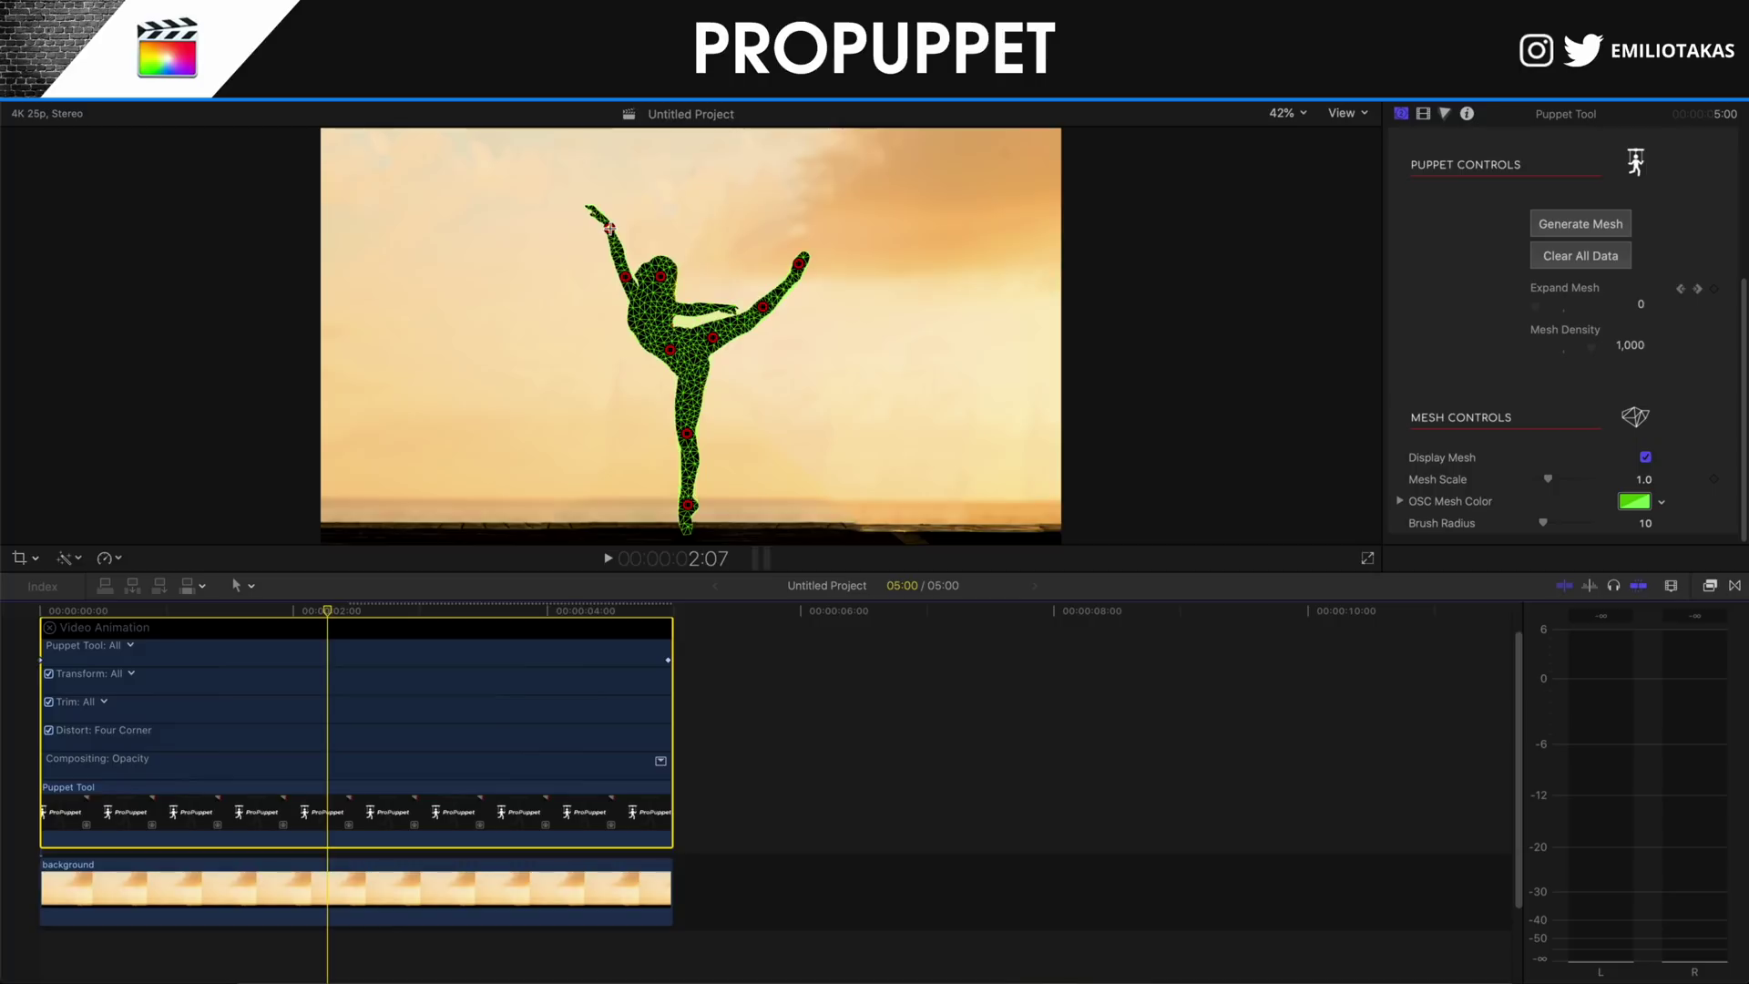
drag(603, 236, 598, 243)
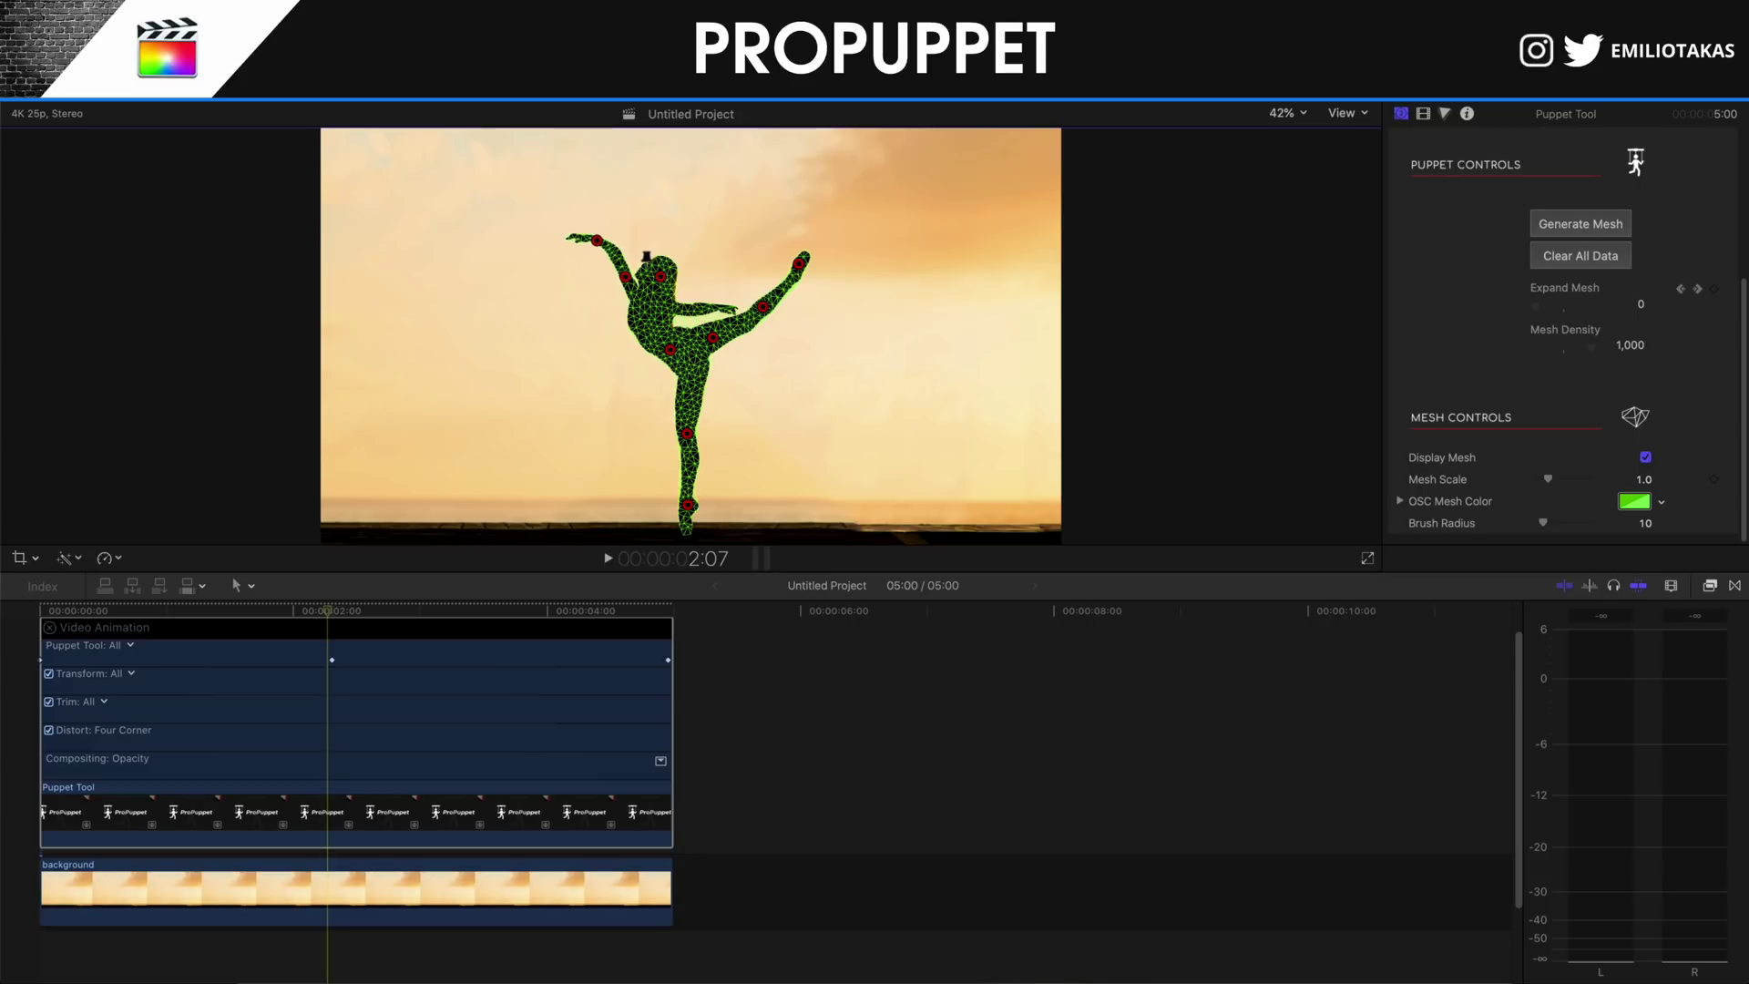
click(653, 293)
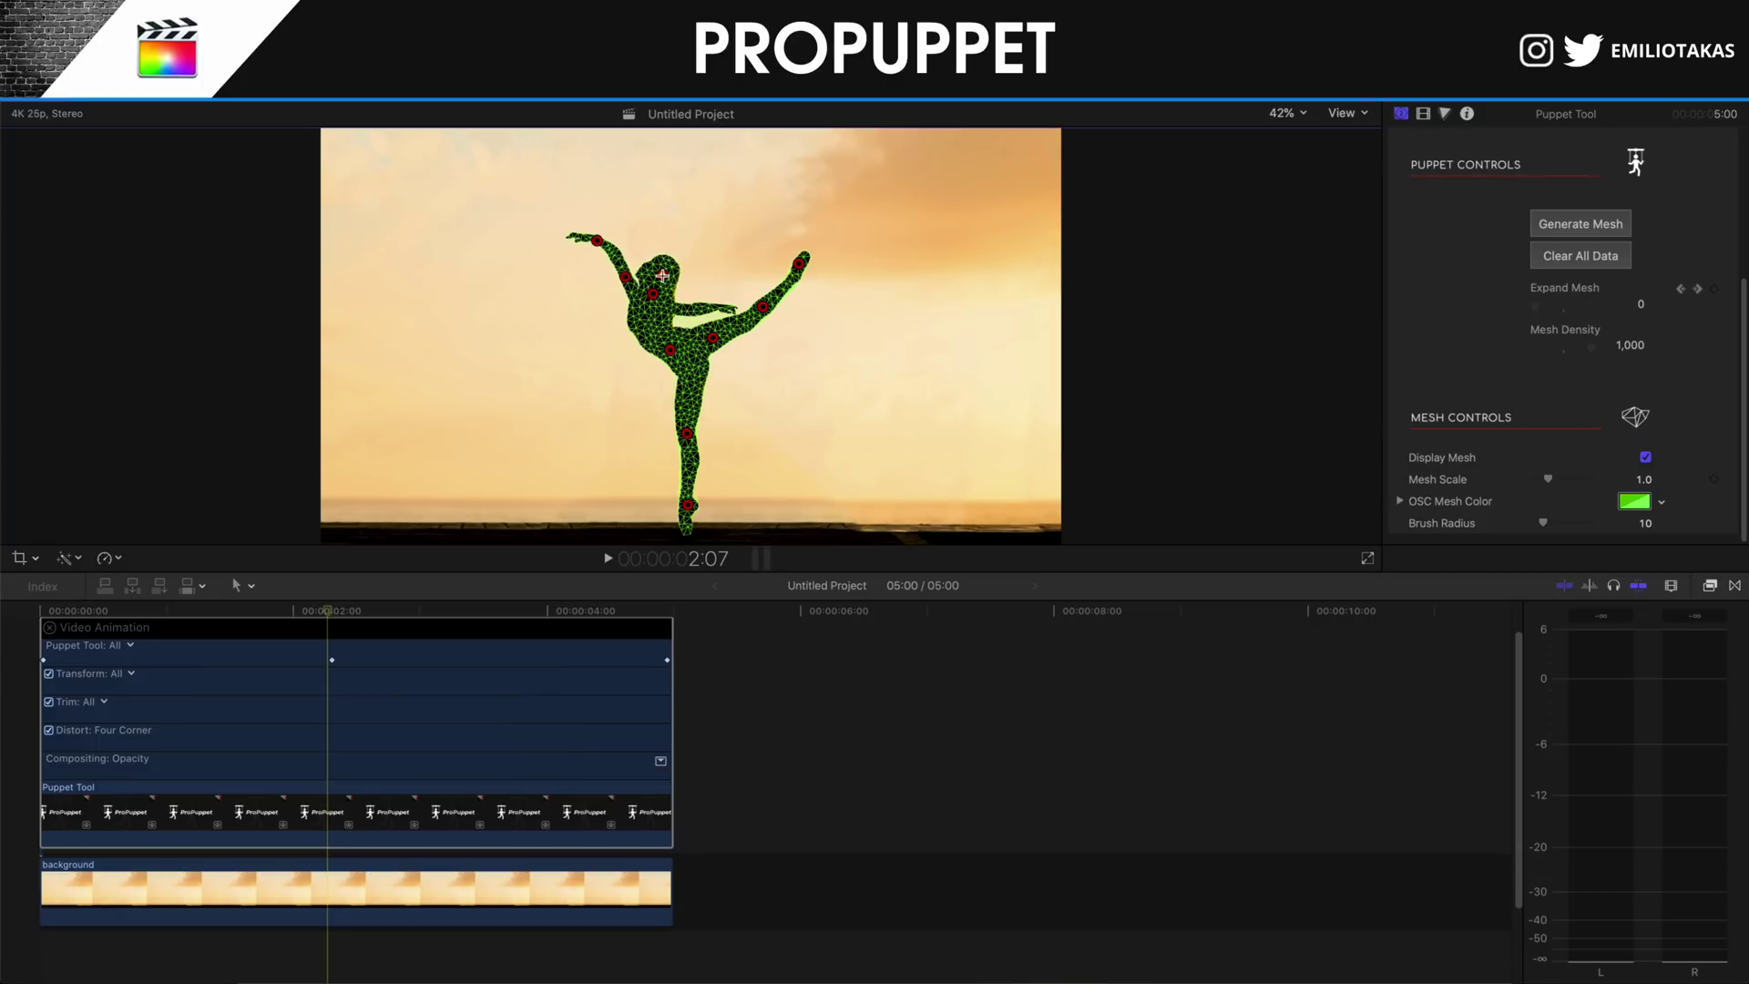
drag(327, 609, 43, 624)
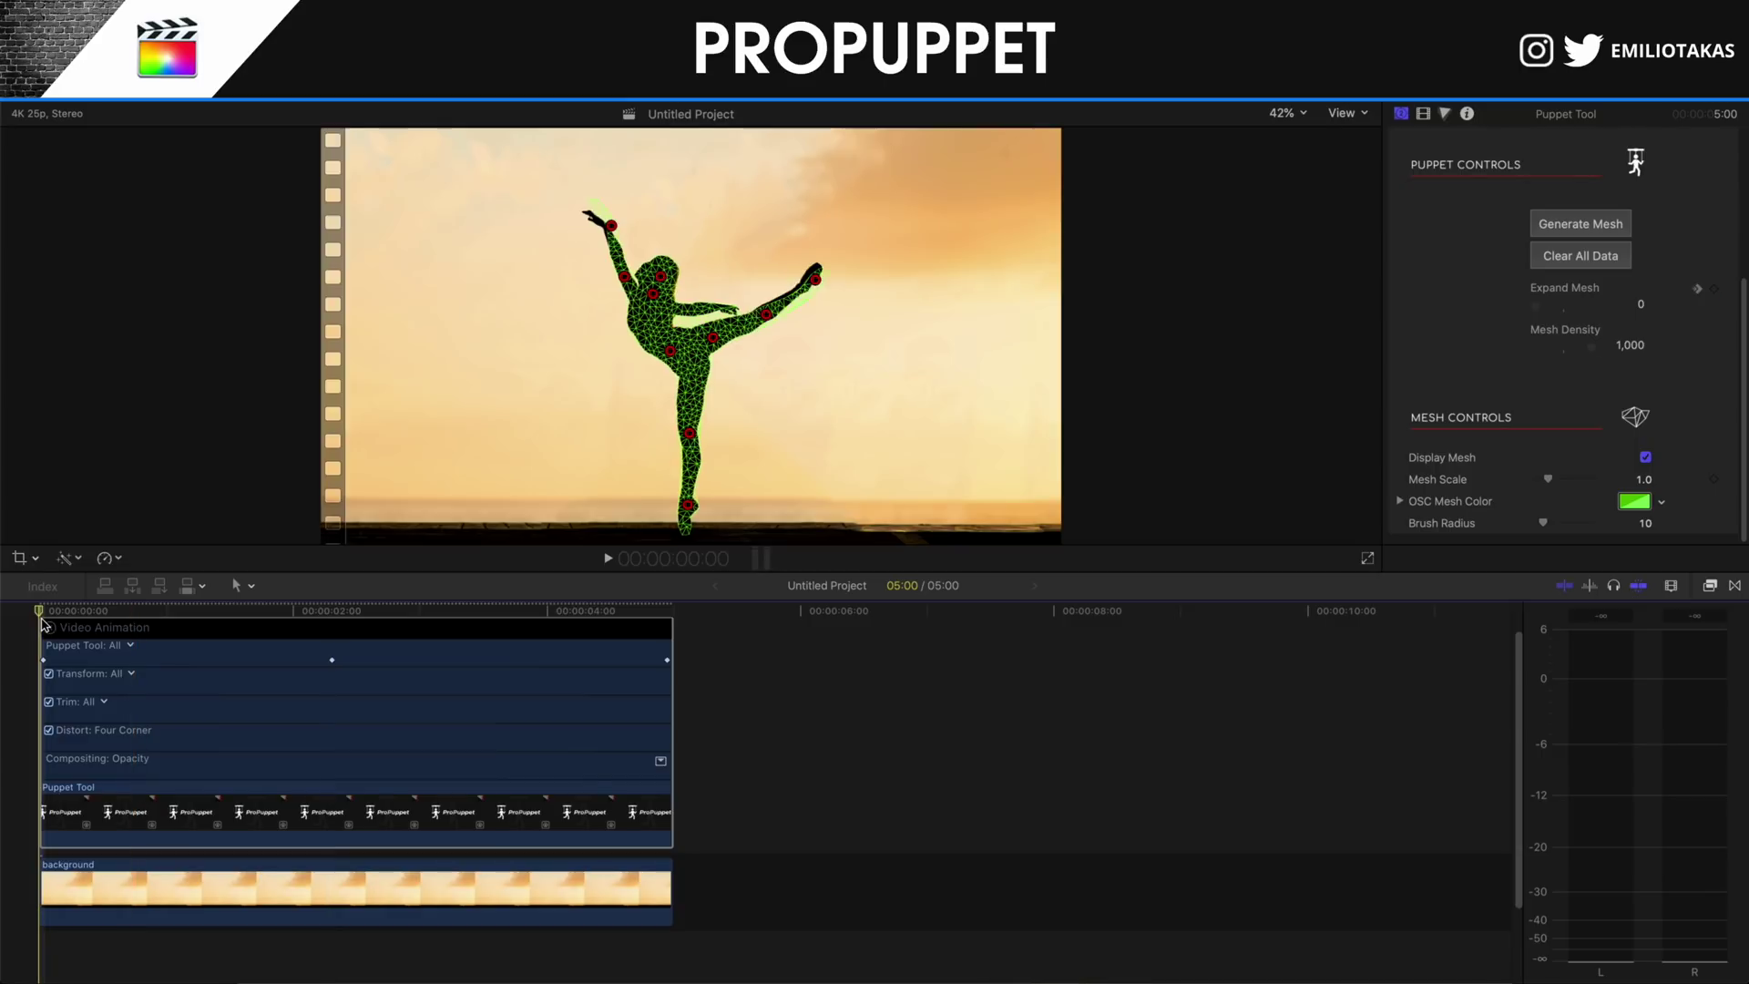
Play the animation, then drop a Puppet Tool generator above the second background clip.
key(space)
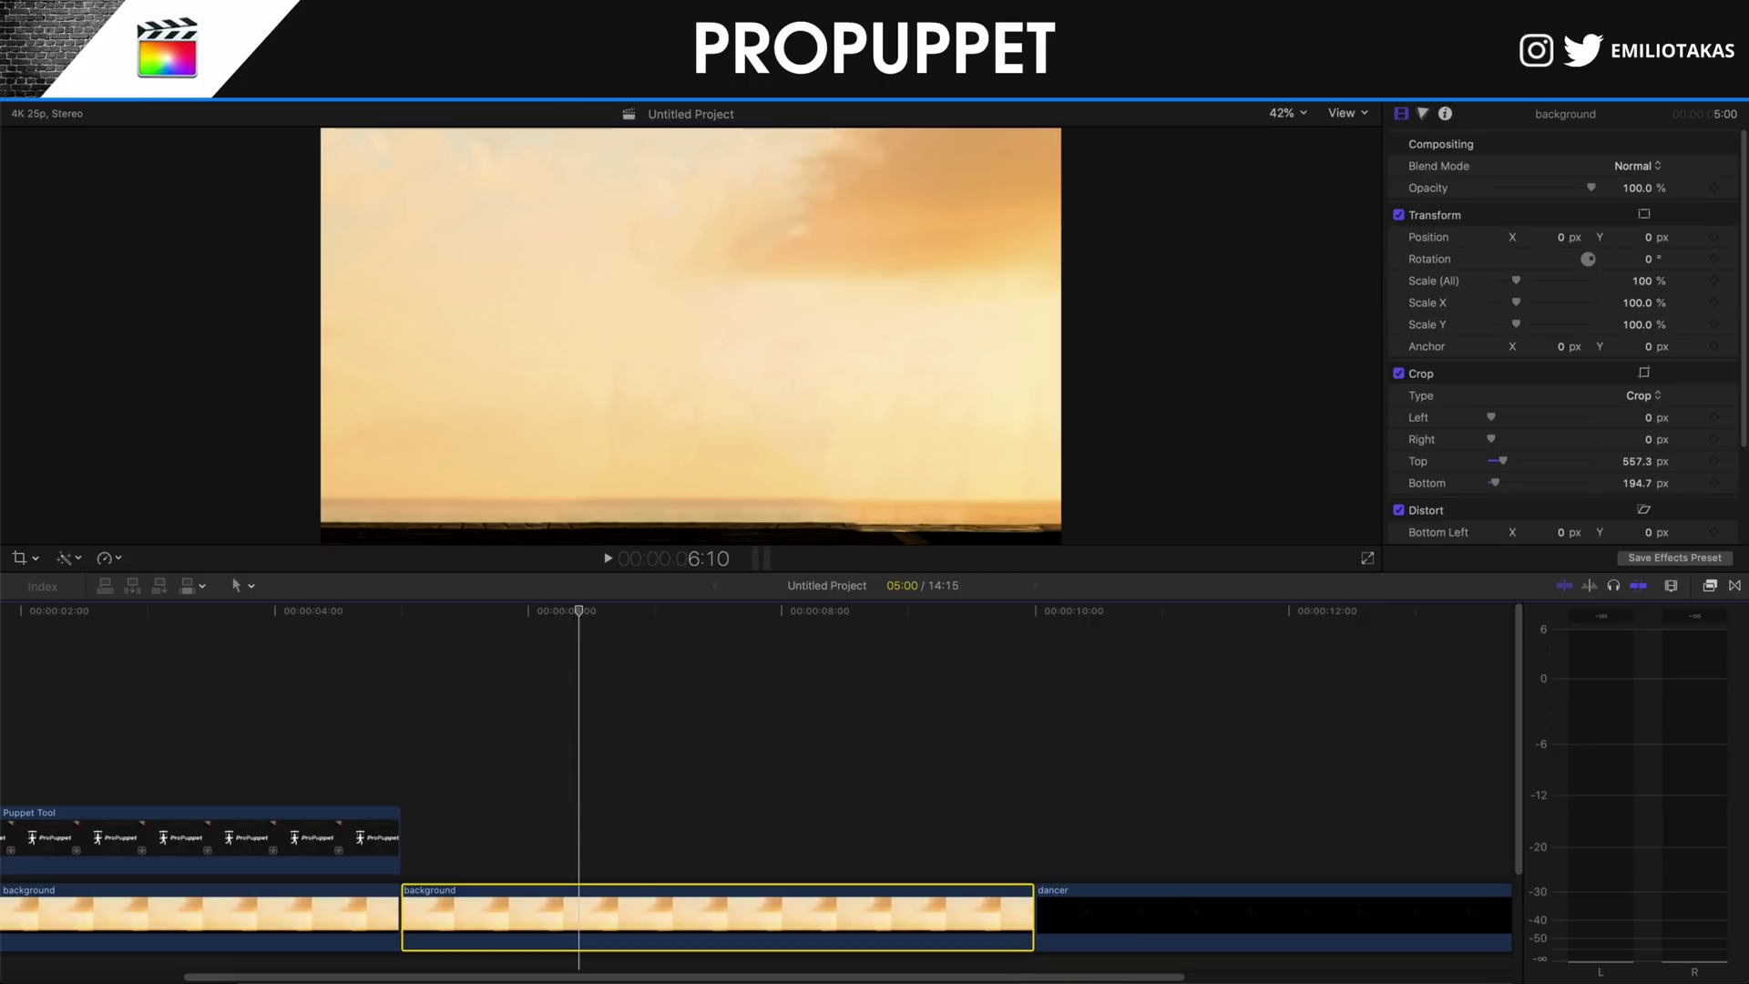
key(alt+super+1)
drag(401, 205, 405, 845)
Extend the new Puppet Tool clip to the background's end and hide its instructions.
key(ctrl+super+1)
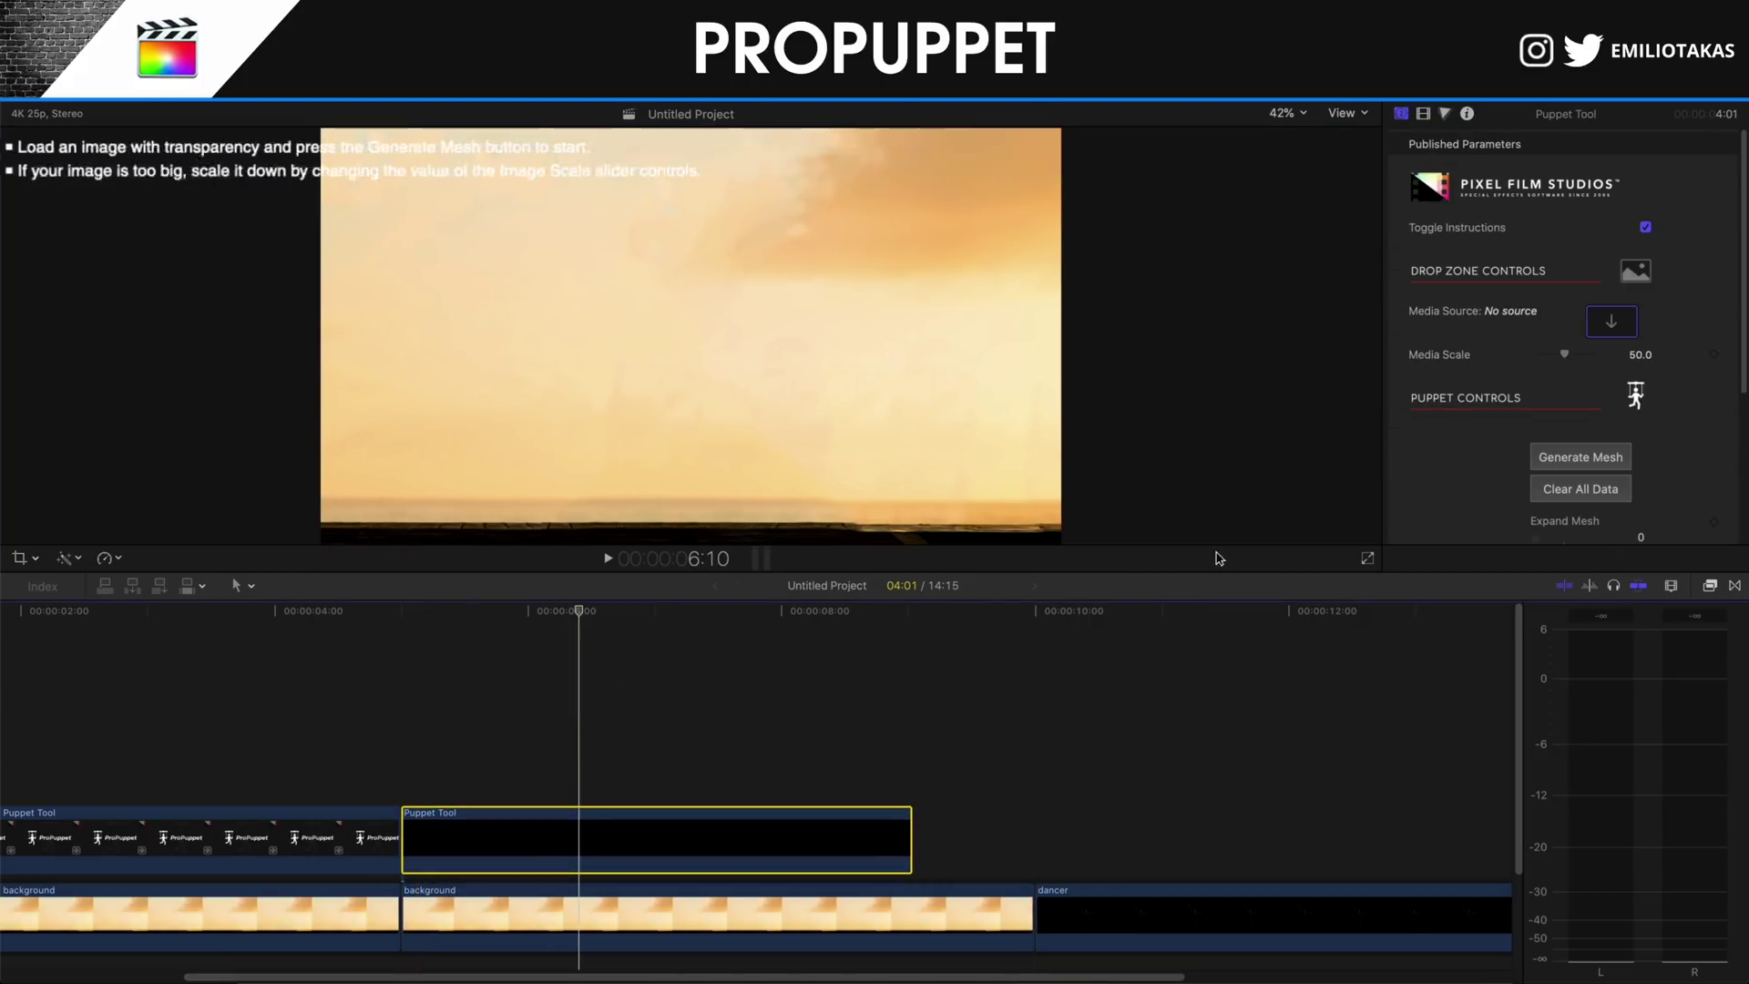
drag(900, 847, 1031, 843)
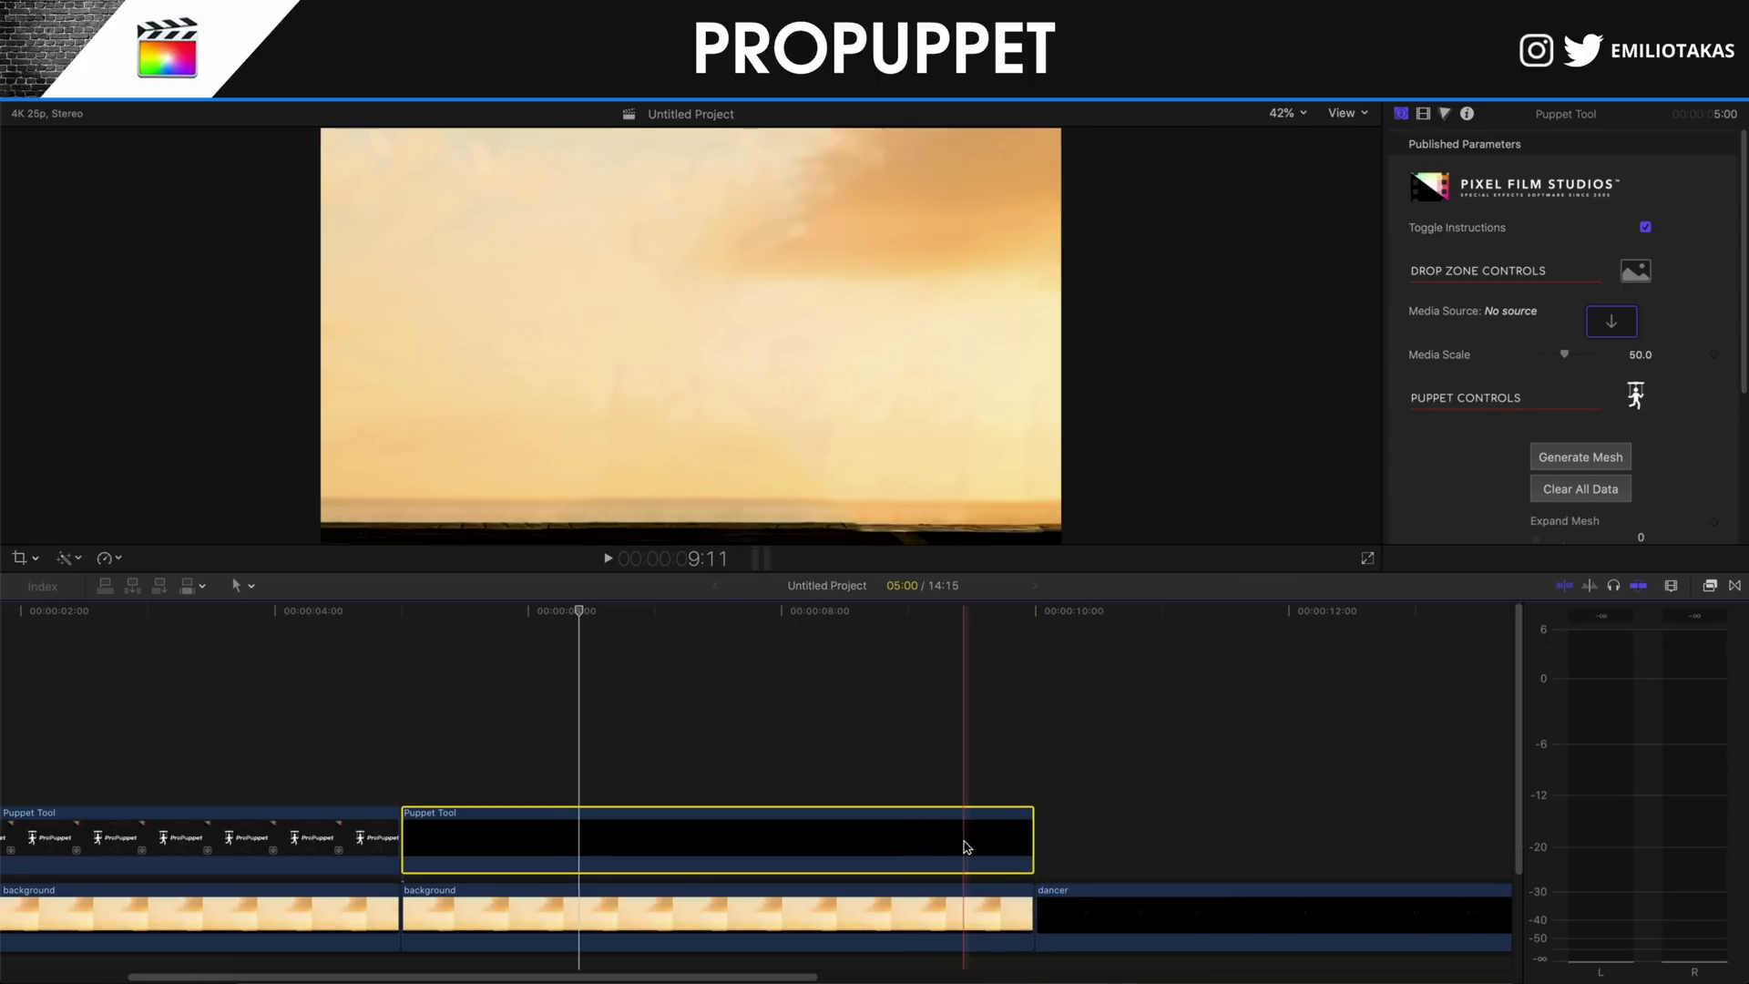
click(1645, 227)
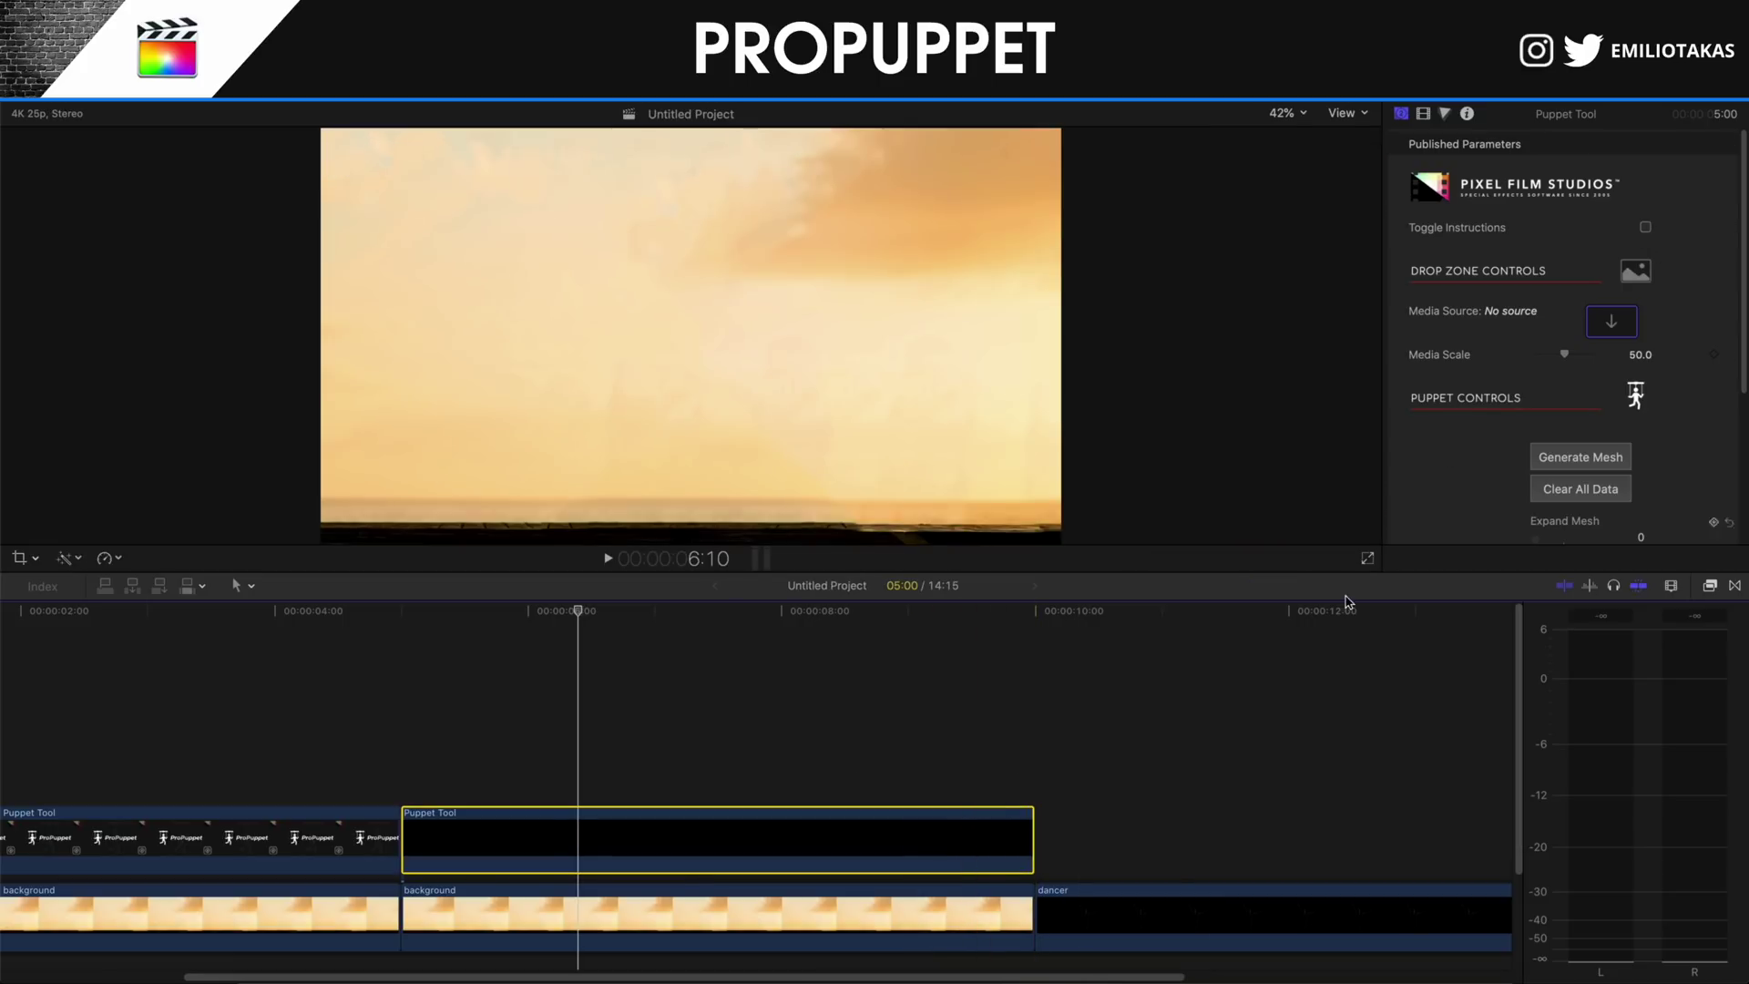
Apply the dancer as the media source and scale it to 93.53.
click(1611, 324)
click(1301, 916)
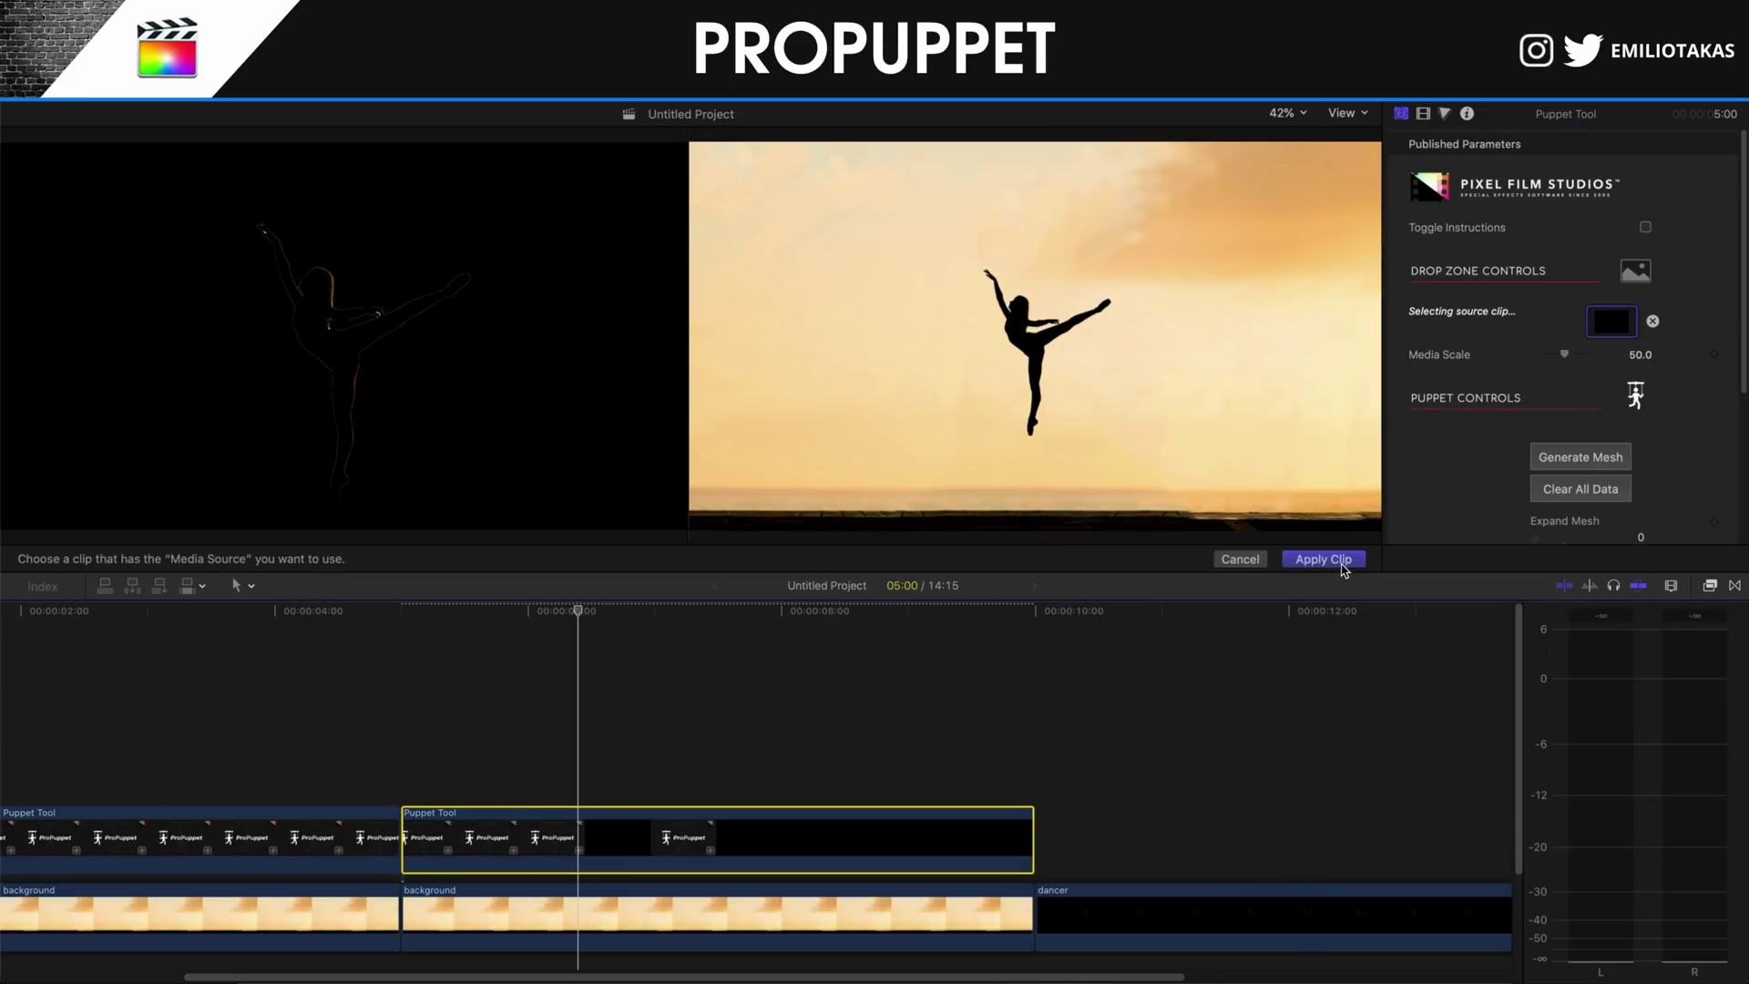
click(1337, 558)
drag(1563, 354, 1588, 361)
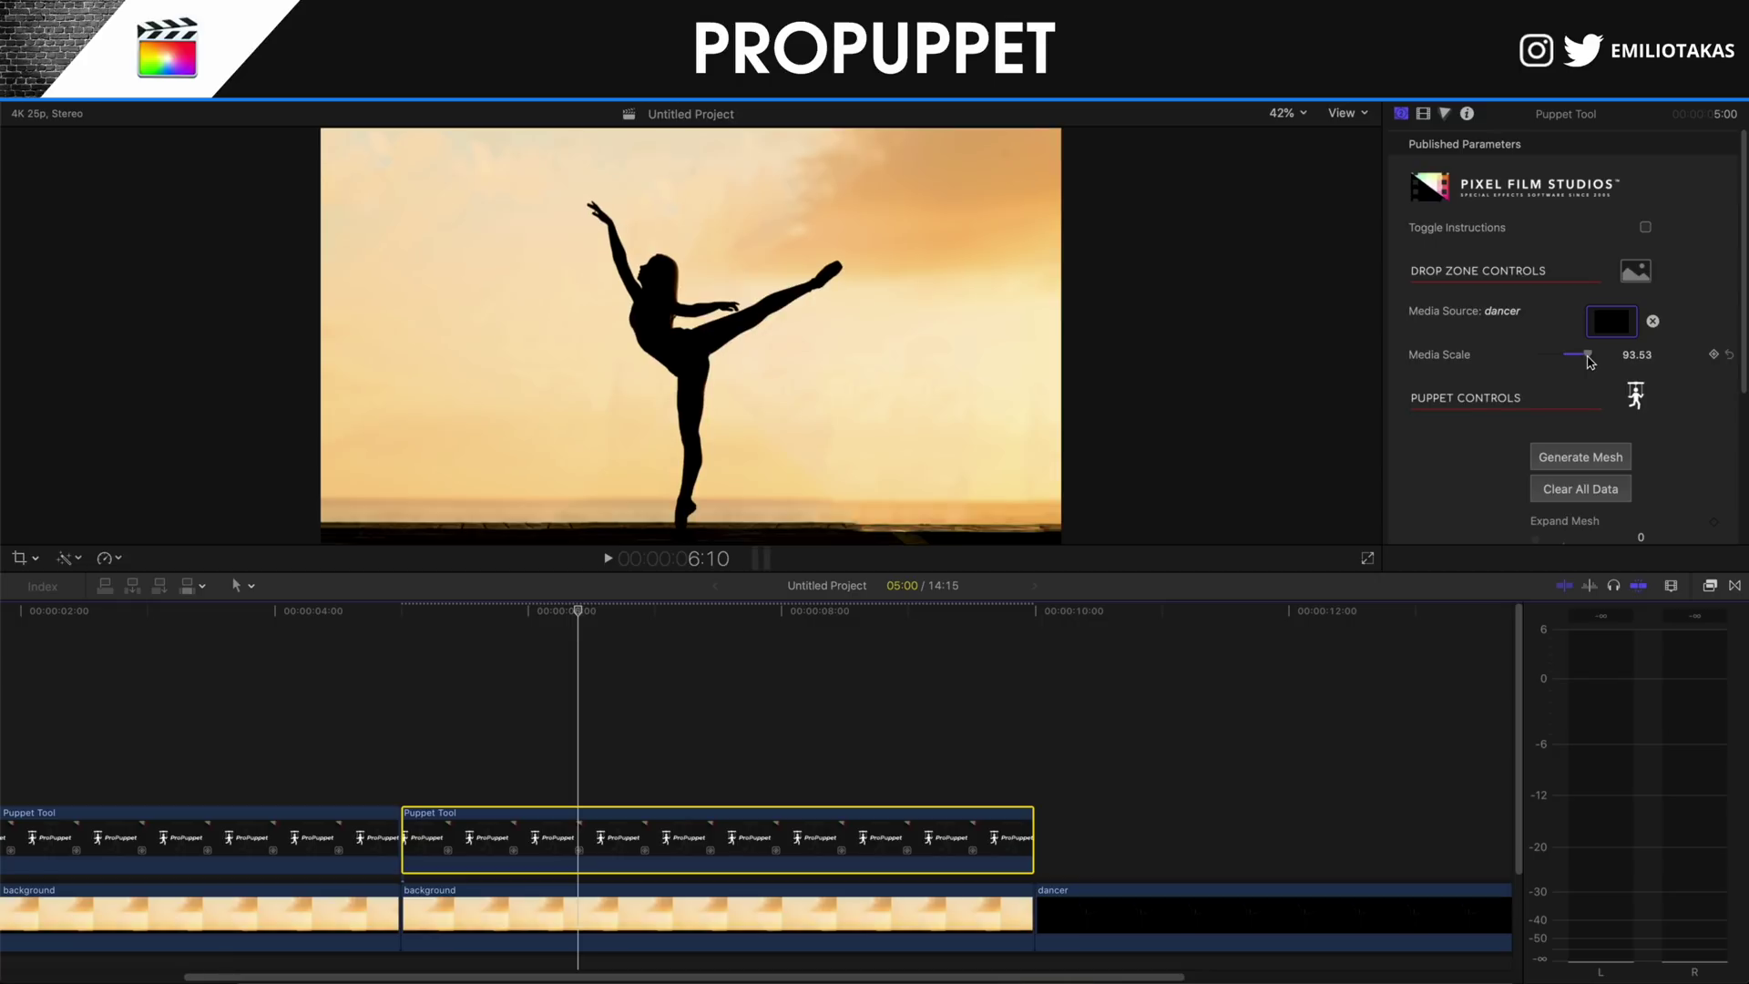
click(407, 753)
click(424, 852)
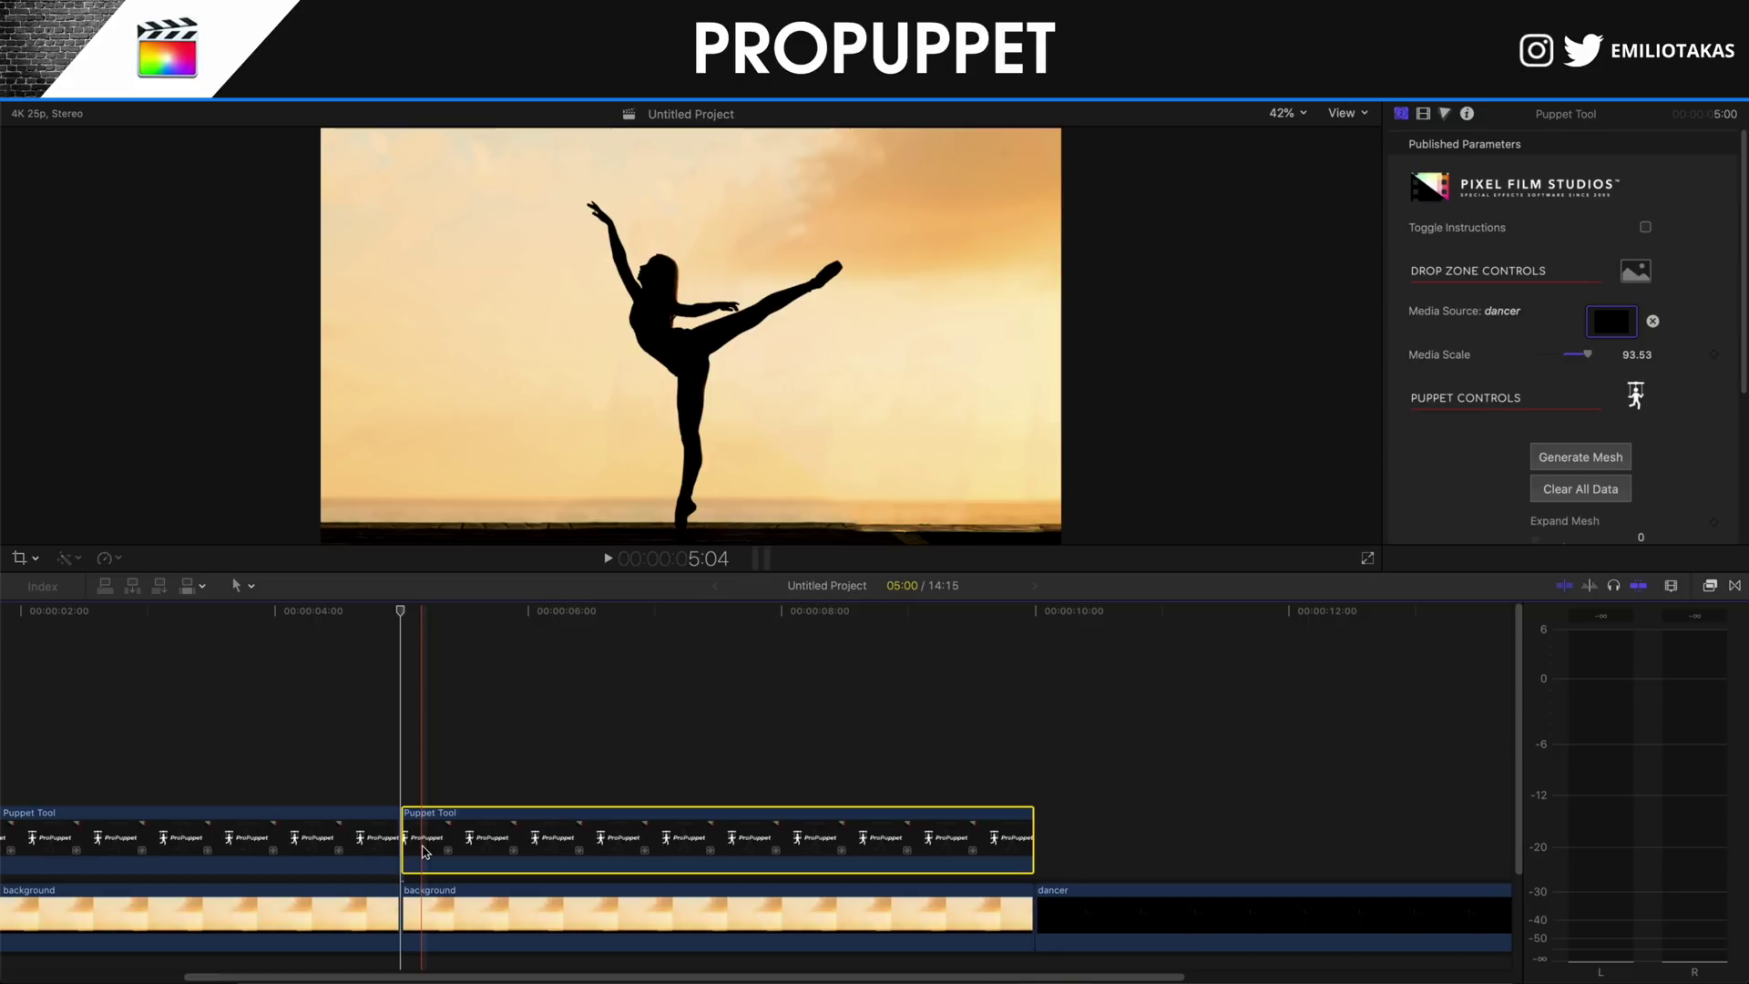
Generate the dancer's mesh in the Inspector and set Mesh Density to 1,000.
scroll(1708, 443, down, 2)
scroll(1707, 442, down, 2)
click(1608, 426)
scroll(1593, 469, down, 6)
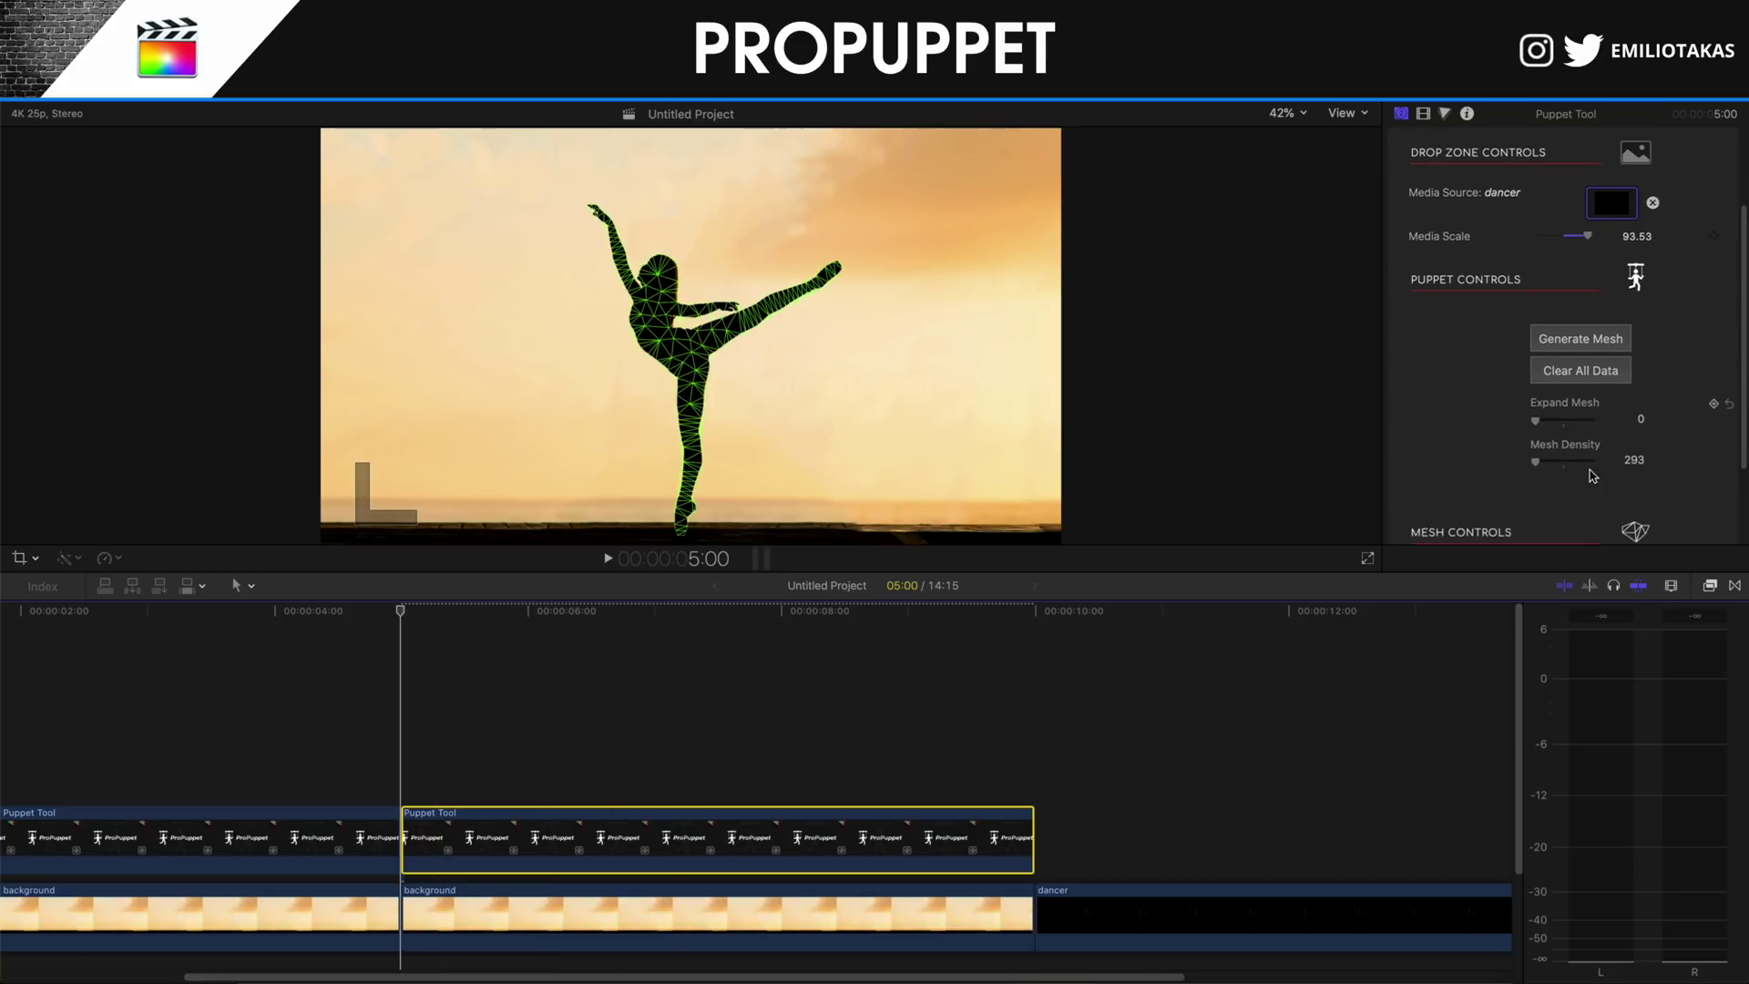
click(1592, 462)
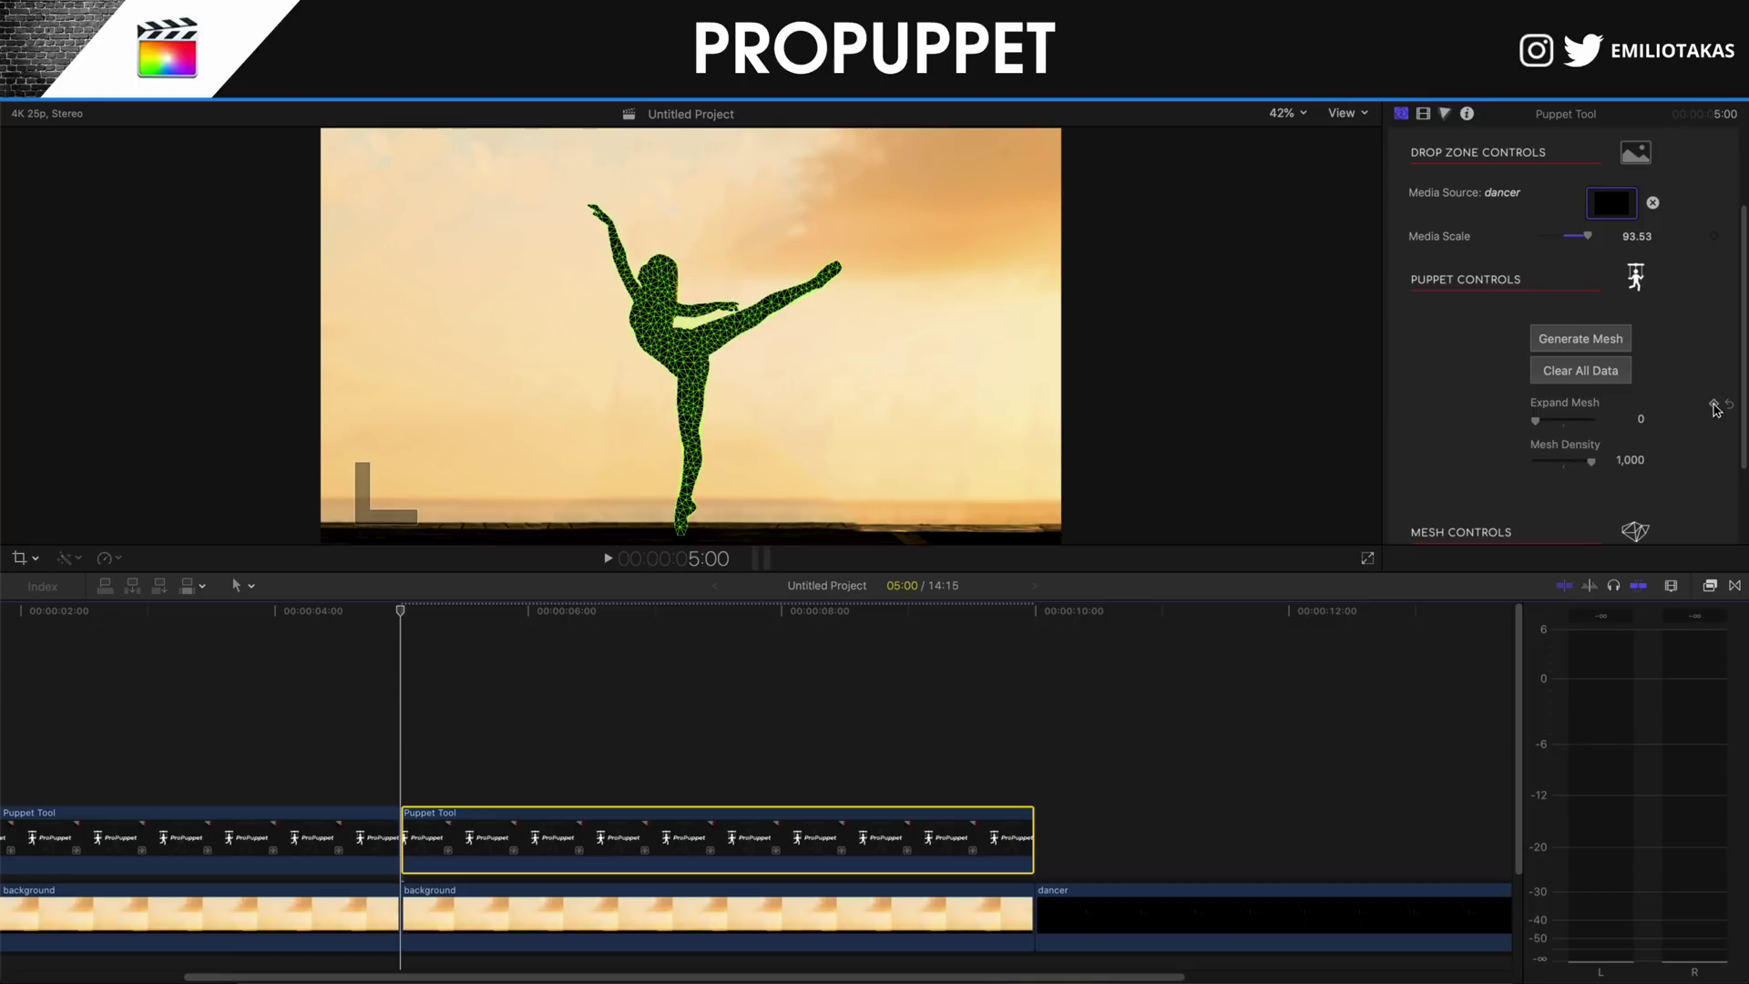
Move the playhead to the end of the second puppet clip and select it.
click(1032, 762)
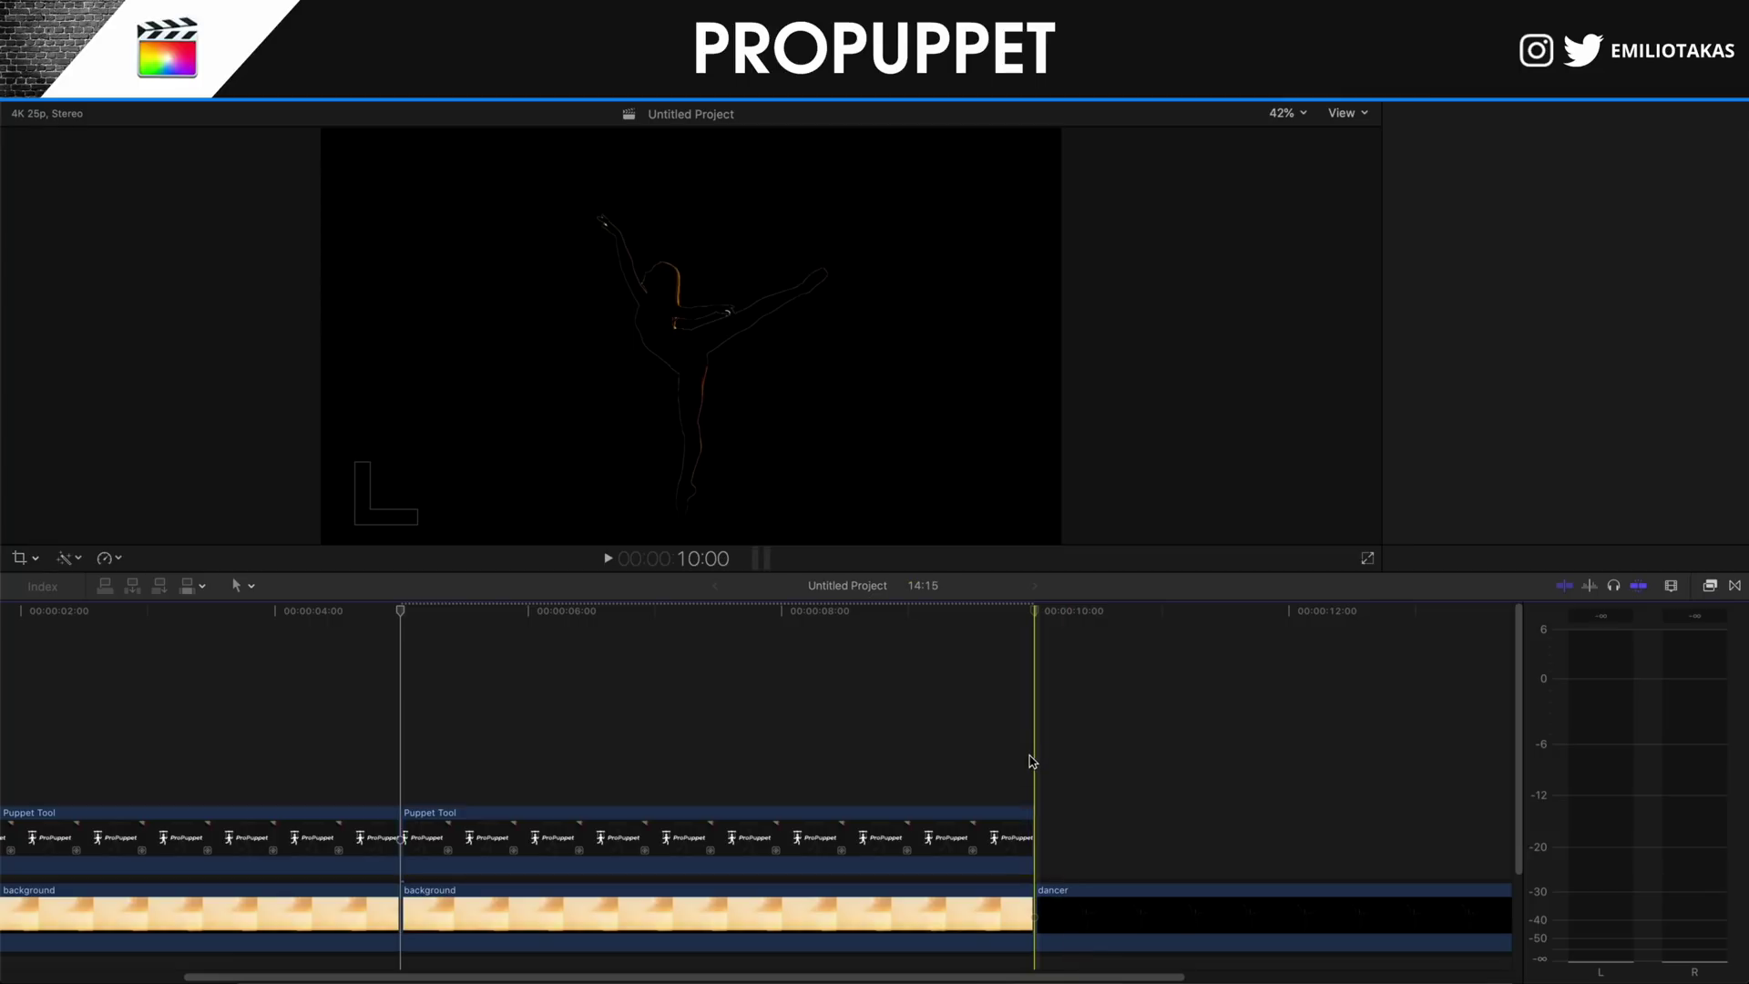
click(1027, 822)
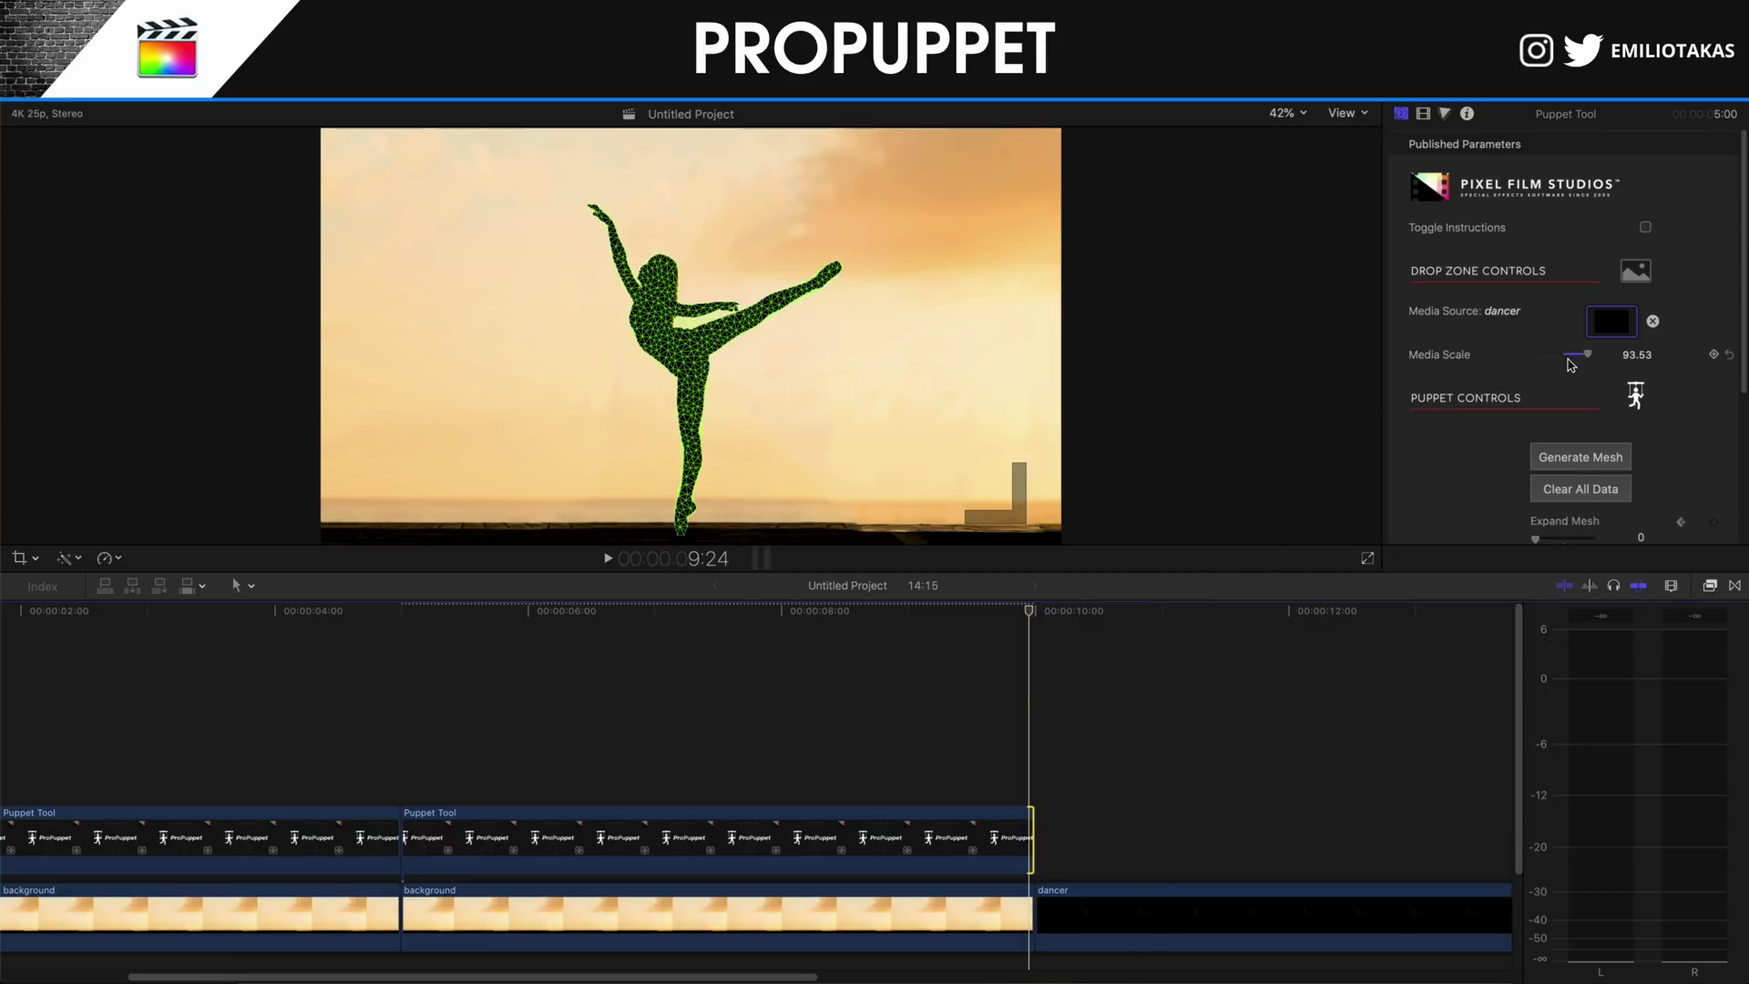
click(798, 277)
Pin the dancer's raised foot, thigh, head, hand, chest, forearm, hip and supporting leg.
click(830, 272)
click(770, 305)
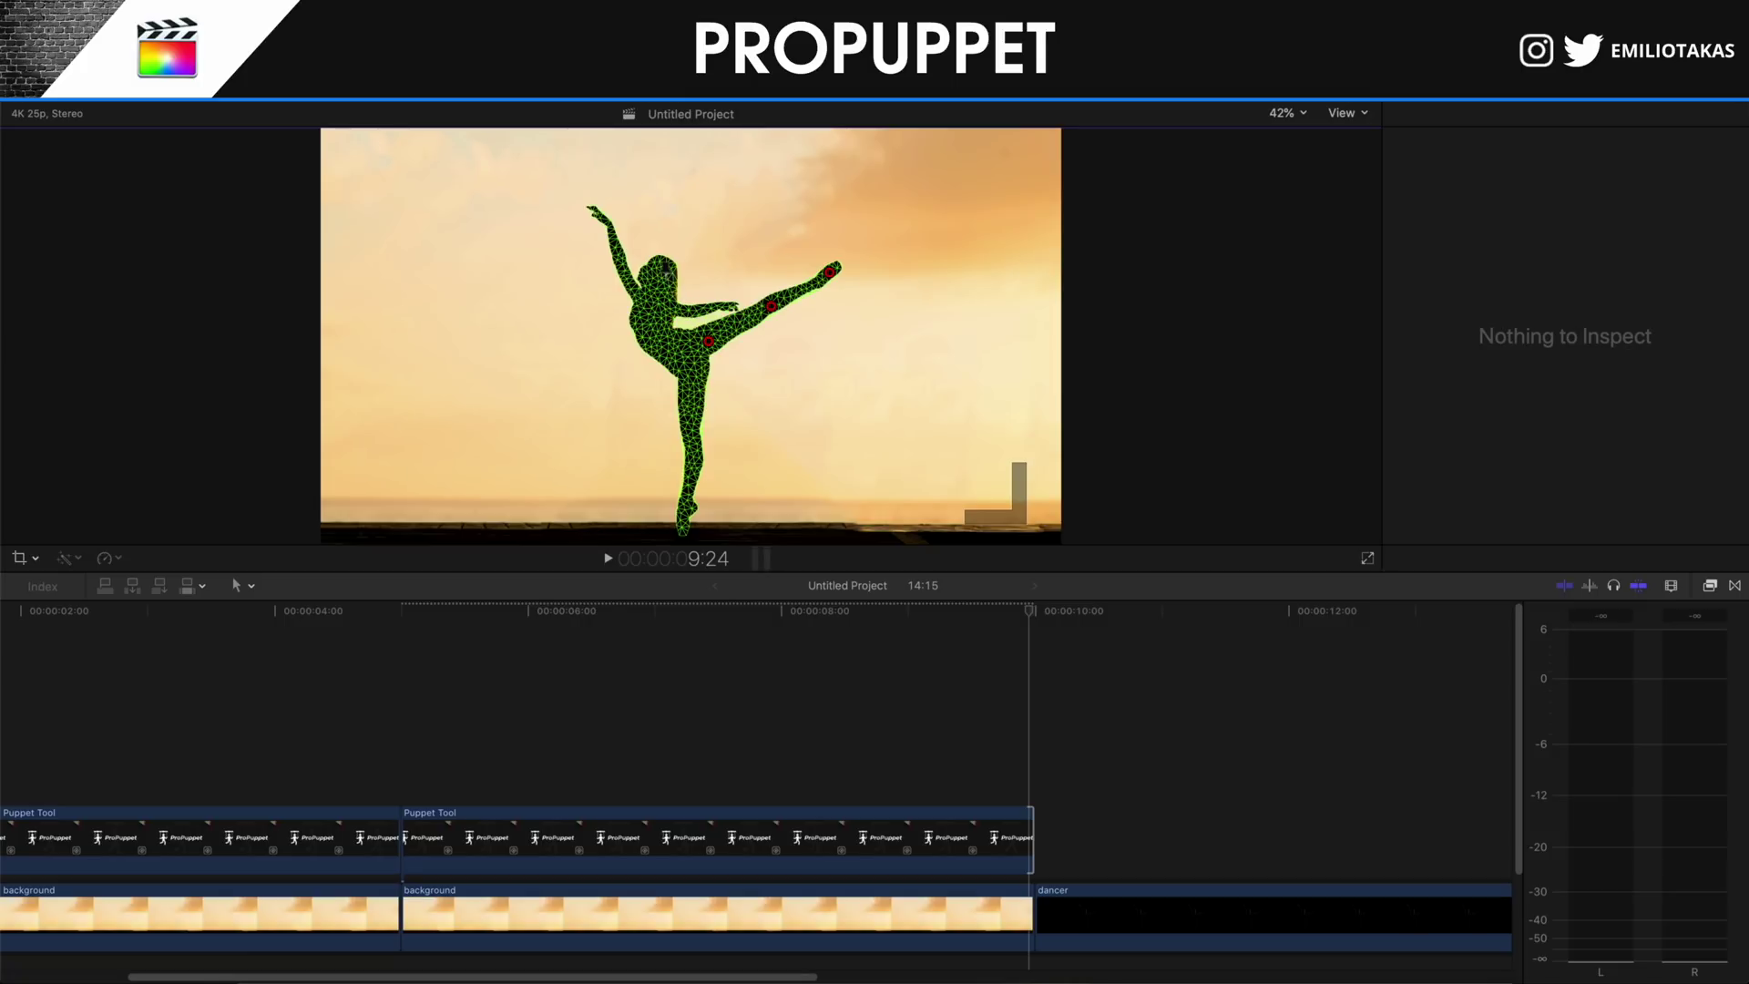
click(661, 272)
click(722, 304)
click(611, 235)
click(663, 345)
click(692, 426)
click(1002, 834)
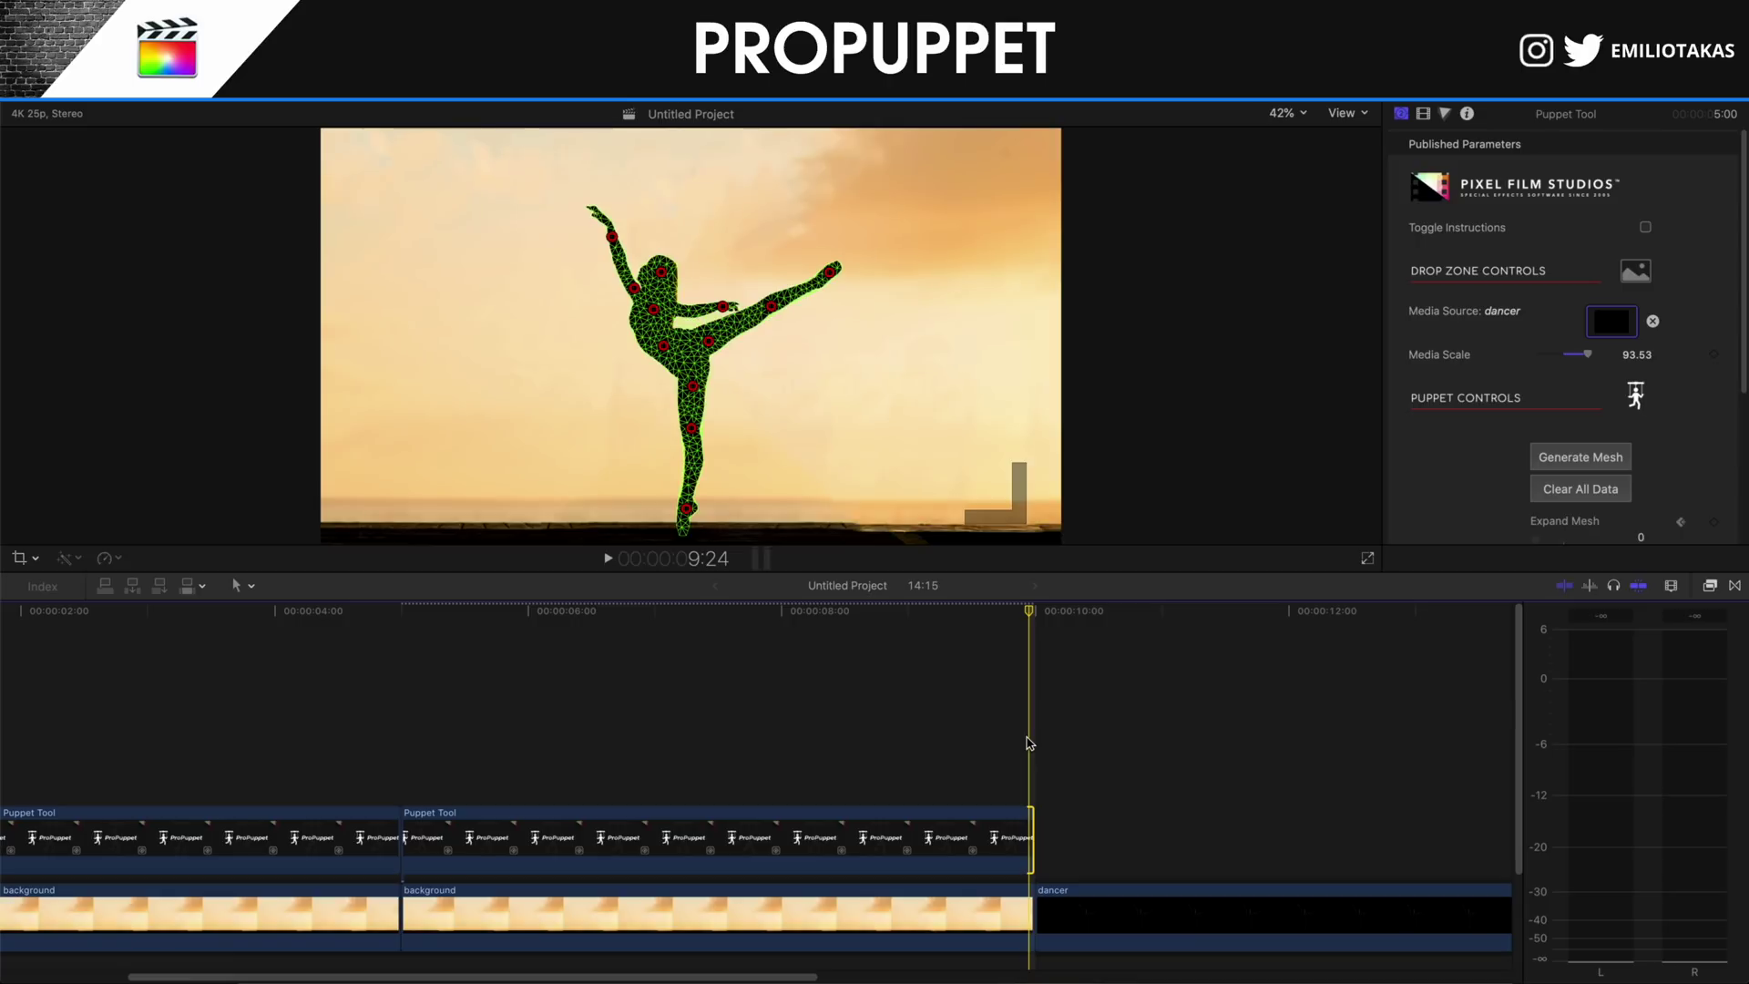
Bend the raised leg and move the head, delete the waist and hip pins, then add a leg pin.
drag(829, 270, 723, 307)
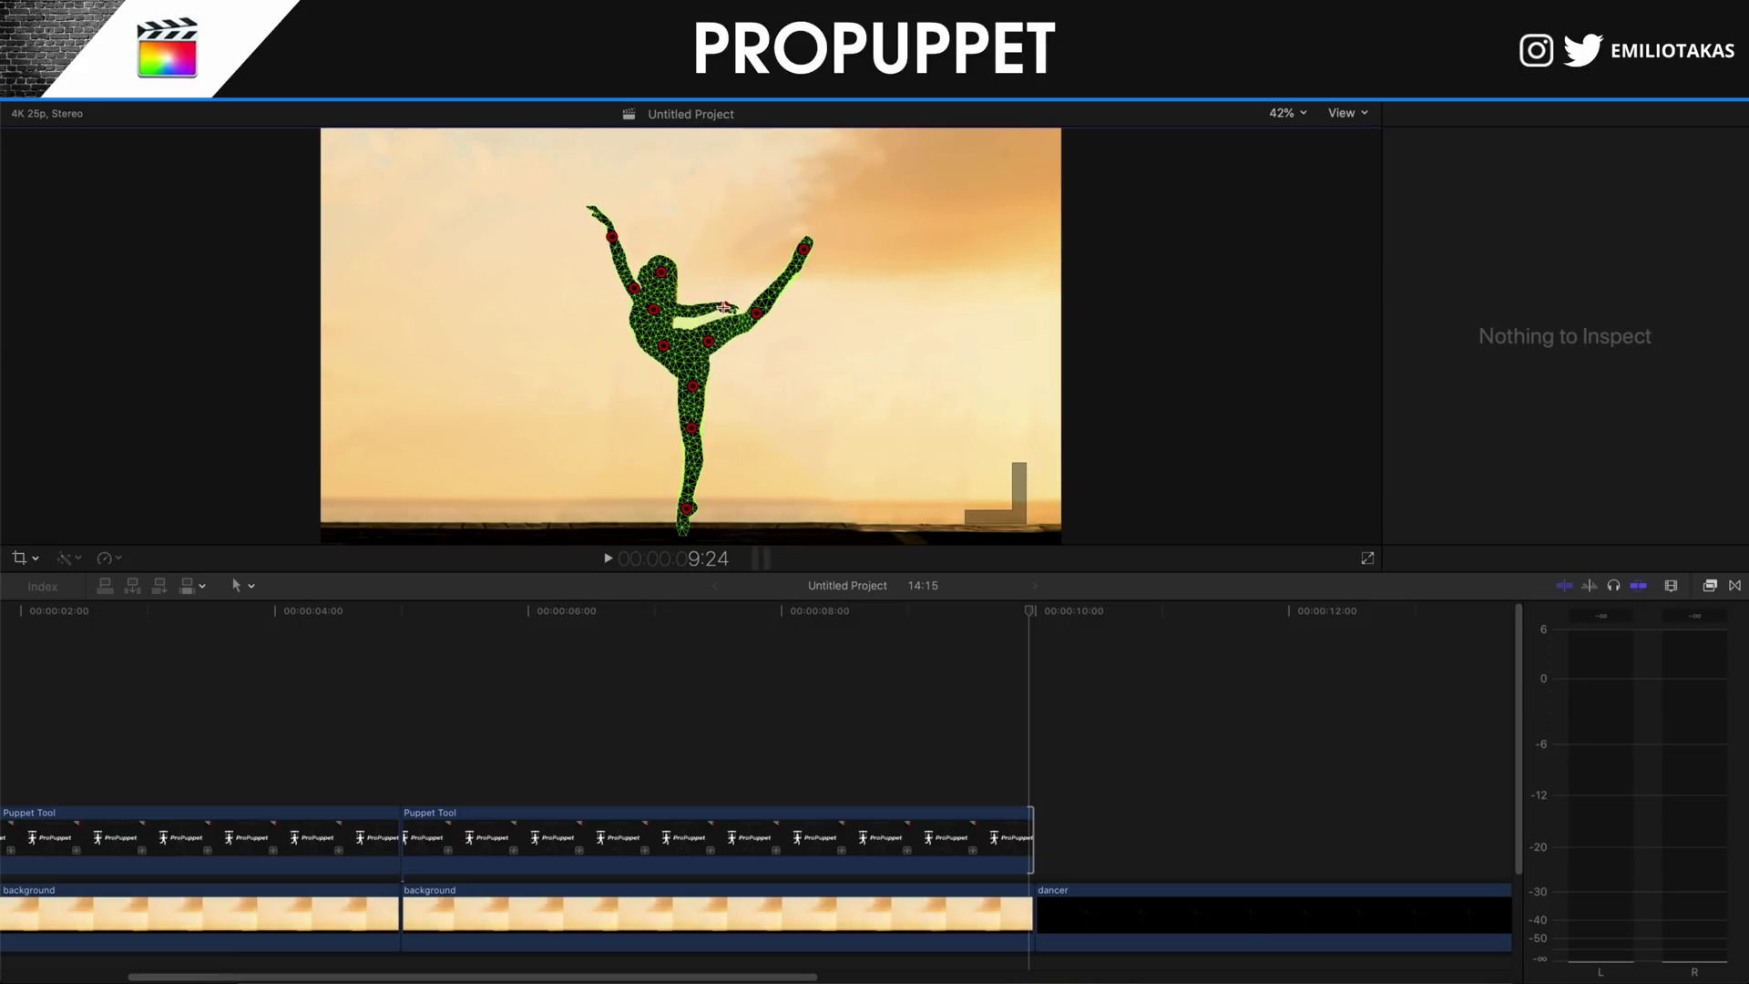
drag(668, 274, 608, 237)
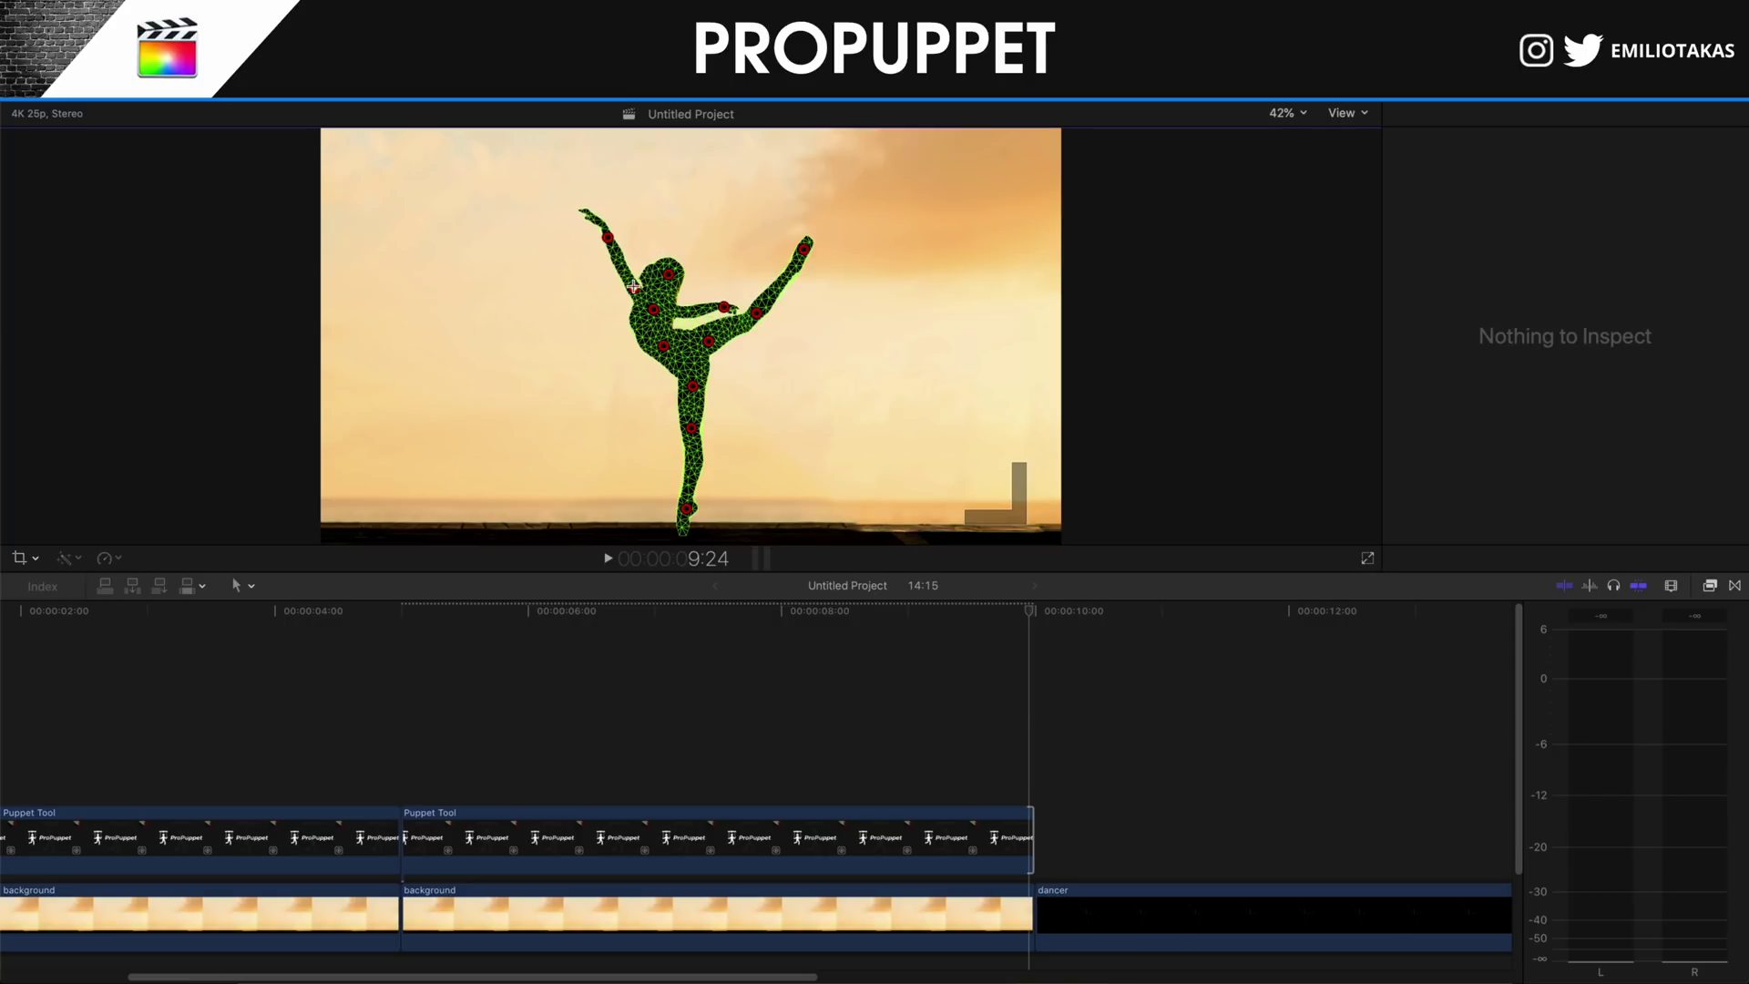
click(653, 308)
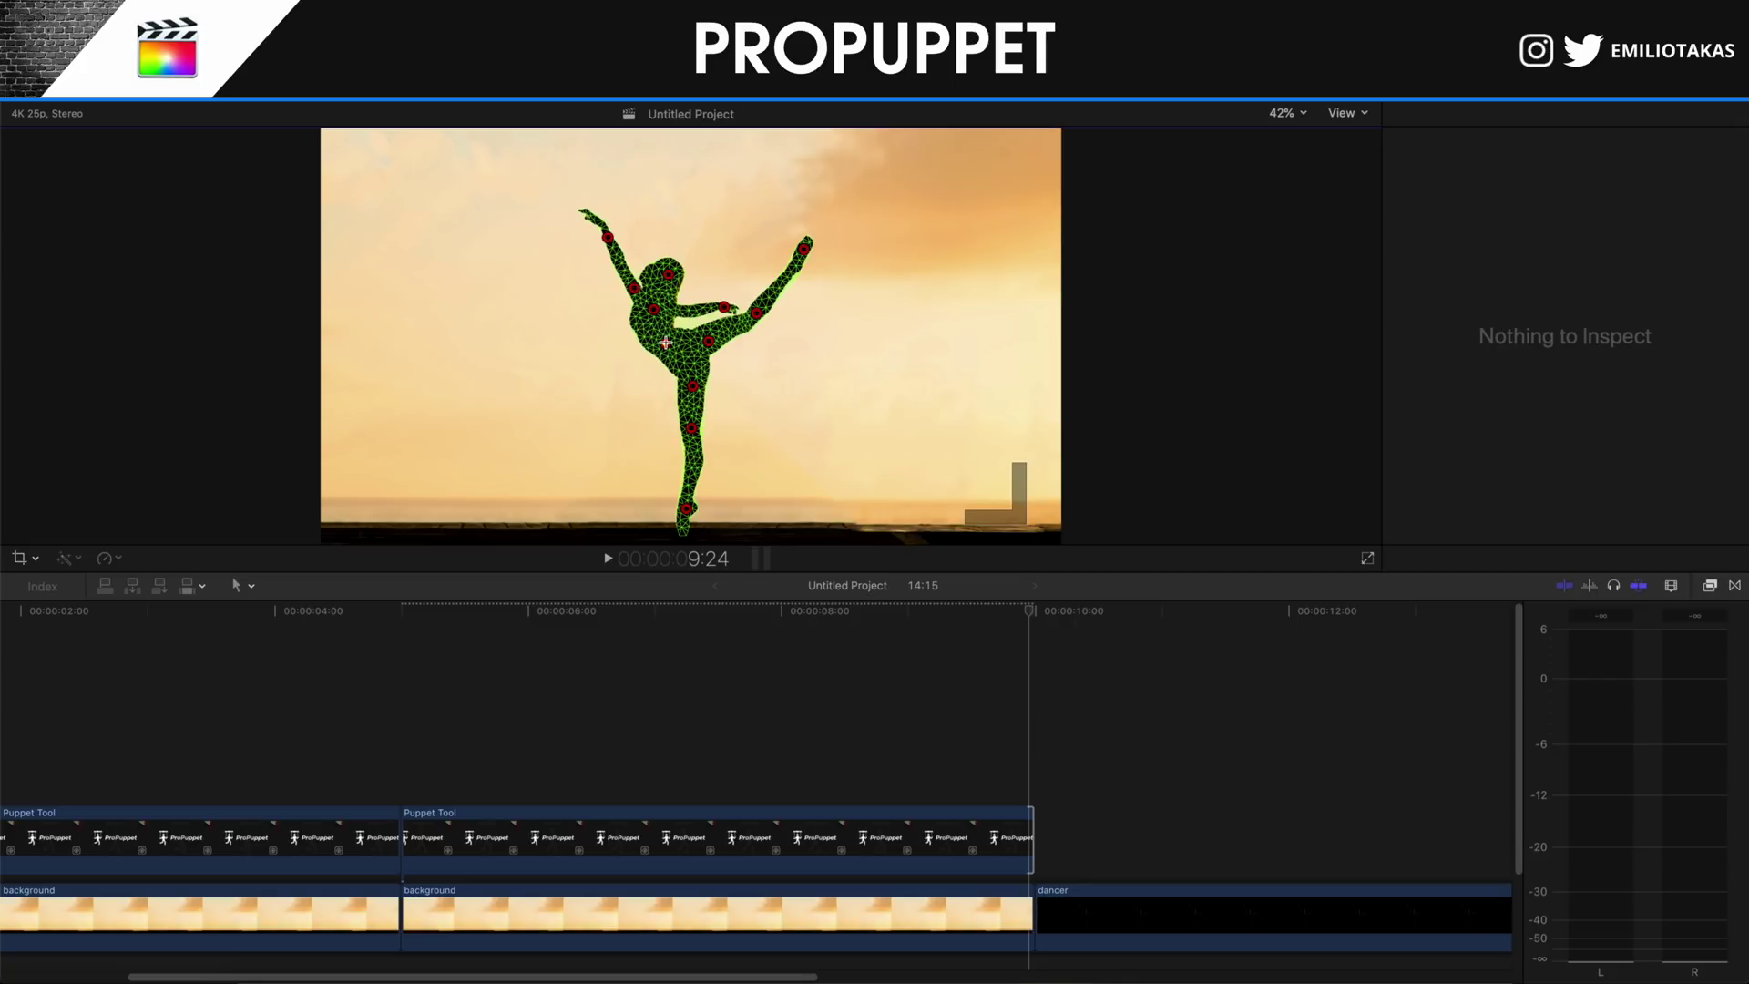
key(Delete)
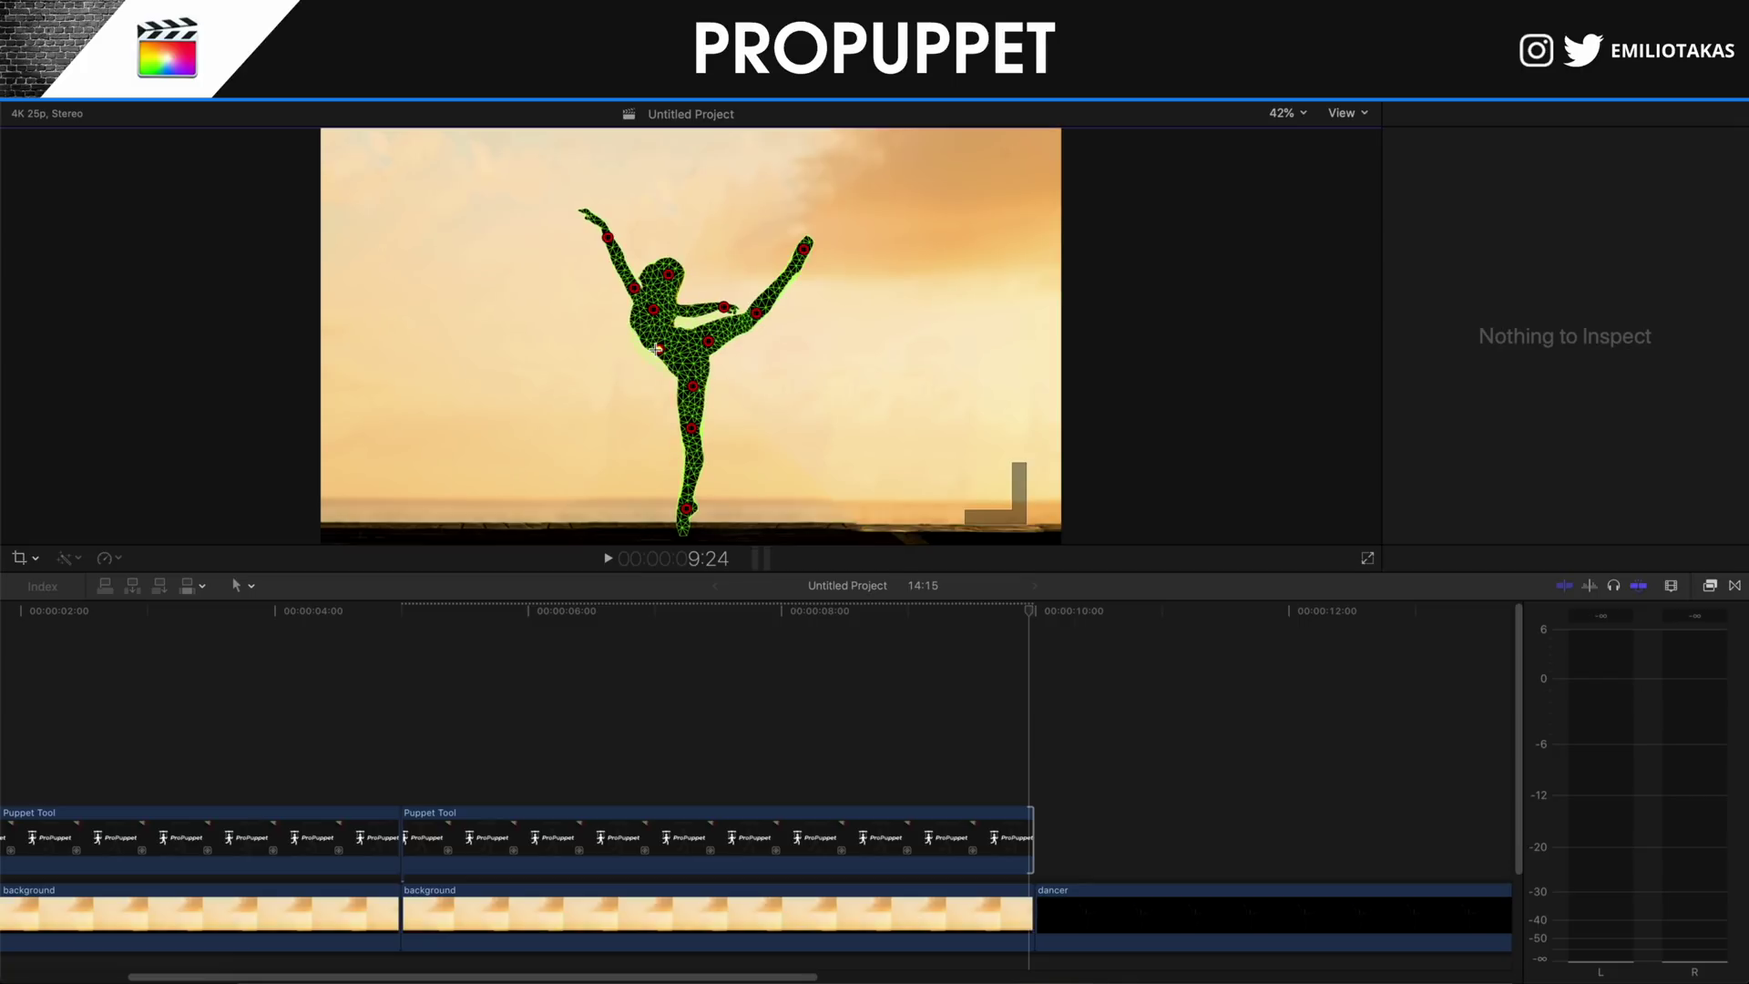
key(Delete)
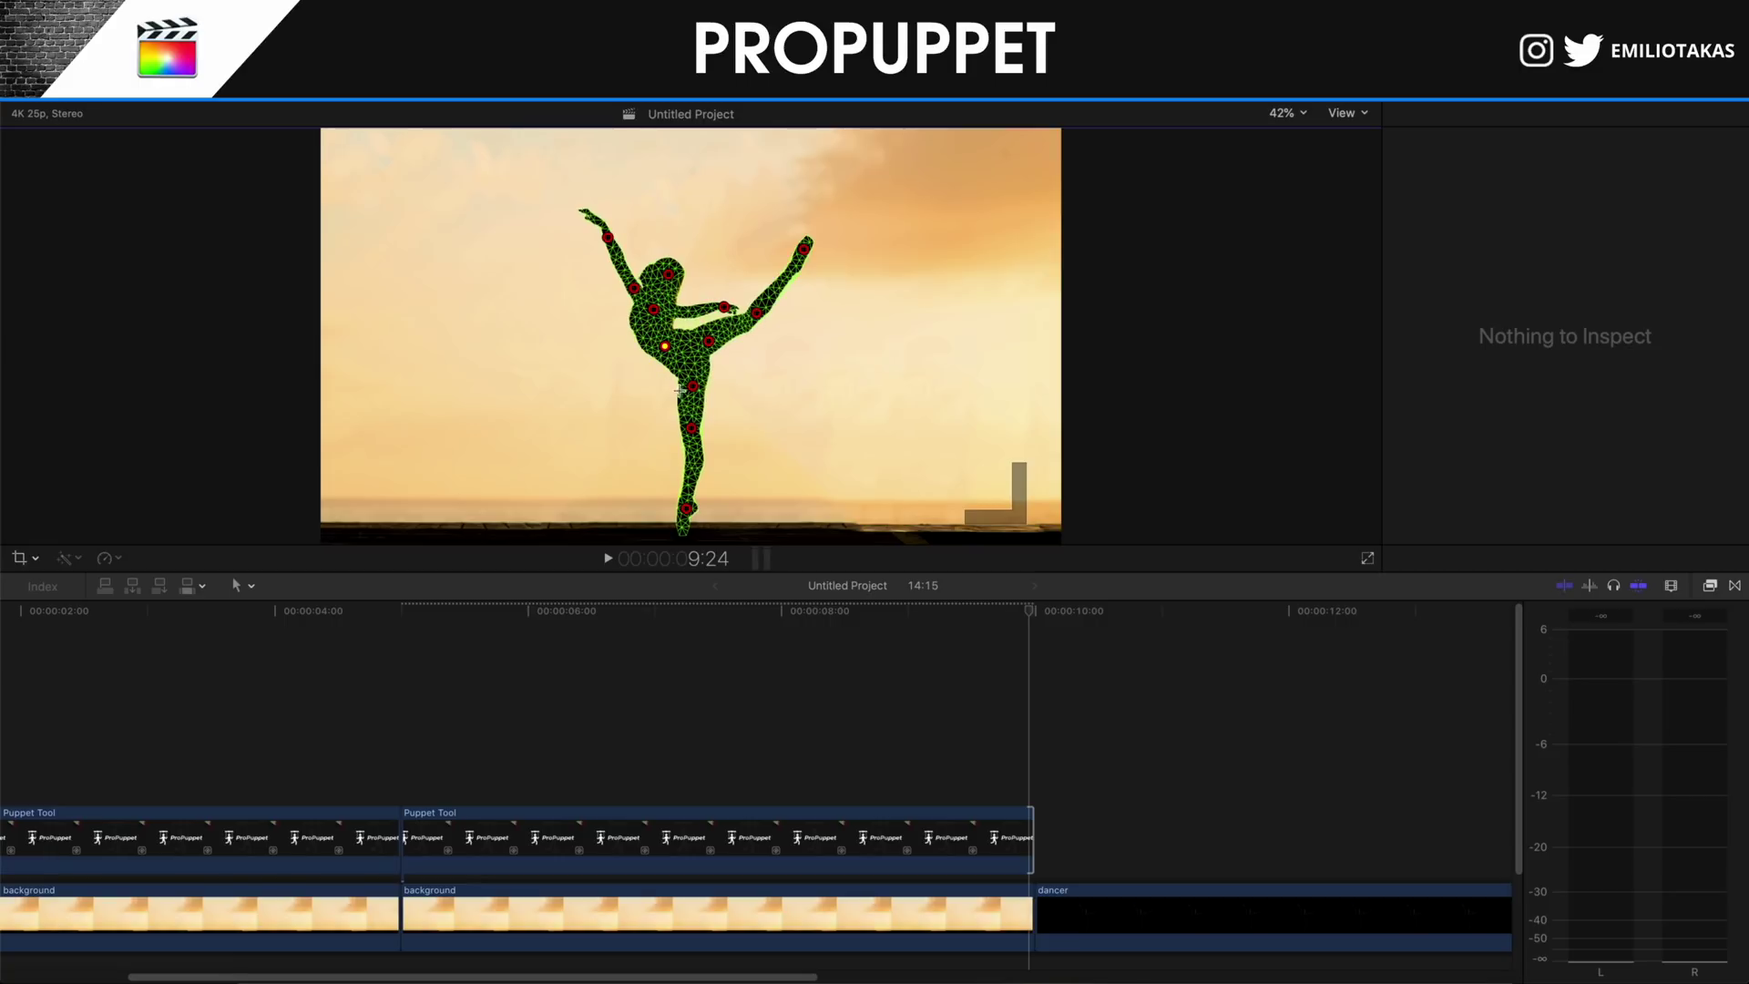
drag(688, 426, 679, 425)
click(679, 427)
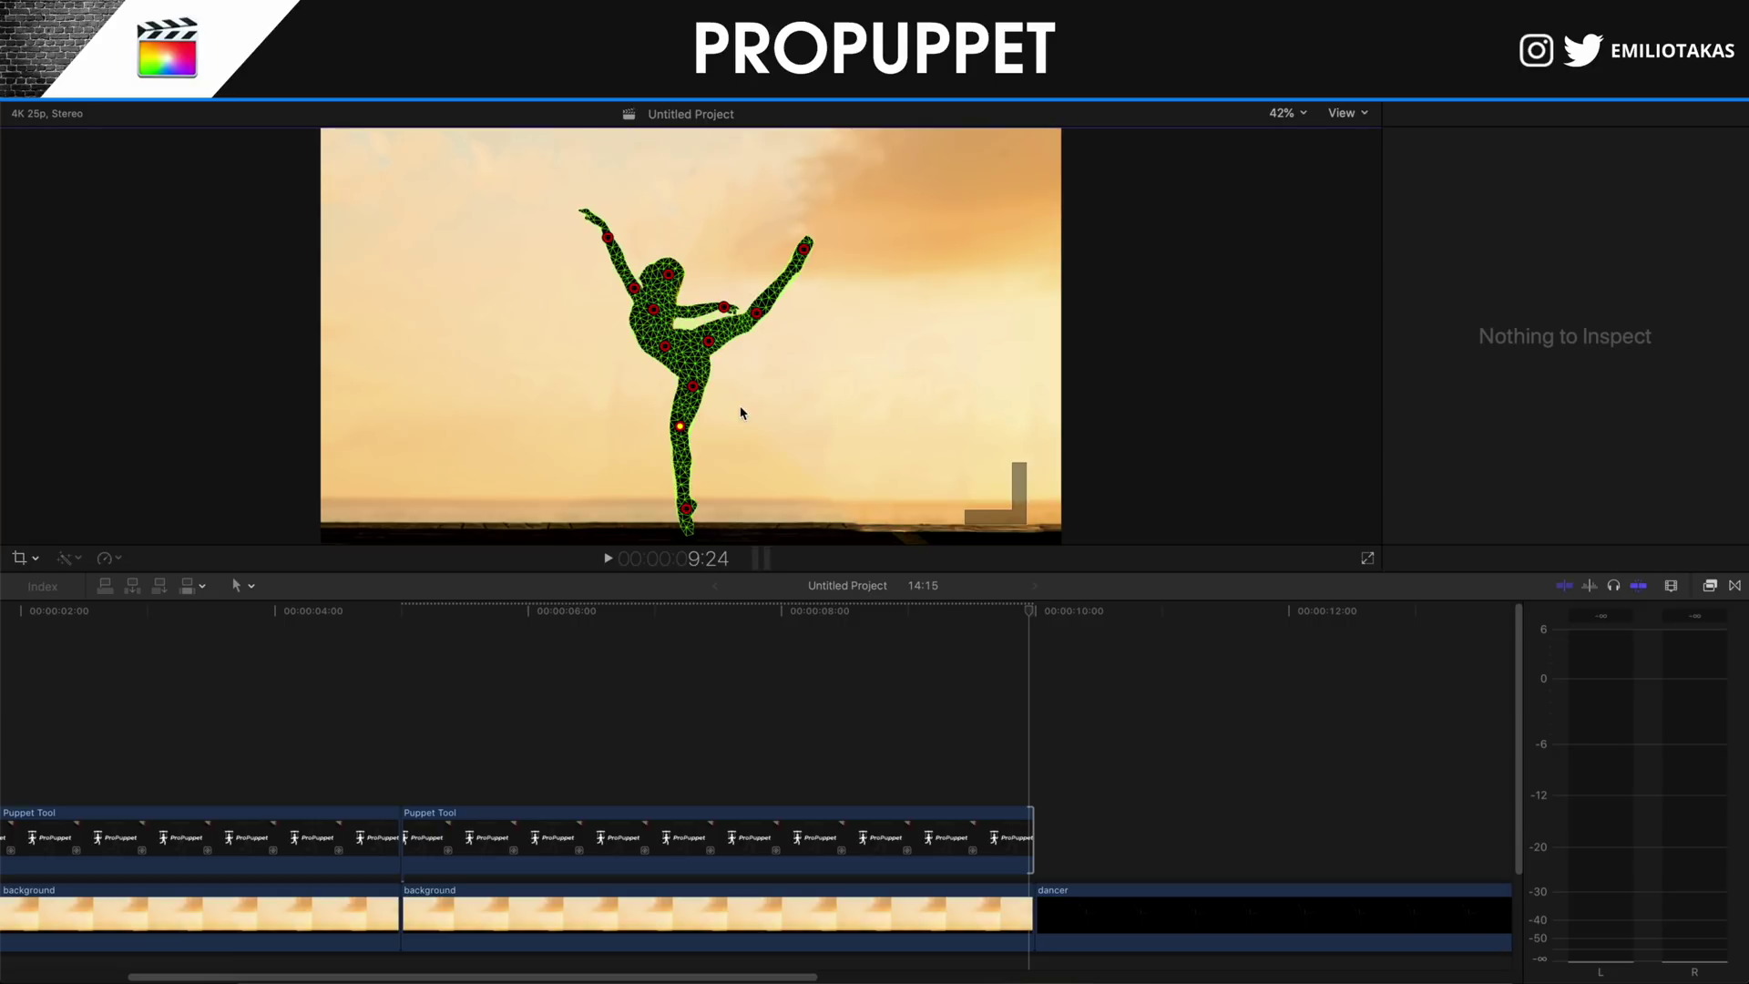
Play the pose animation from 5:00, then bring up the second Puppet Tool clip's Mesh Controls.
click(406, 741)
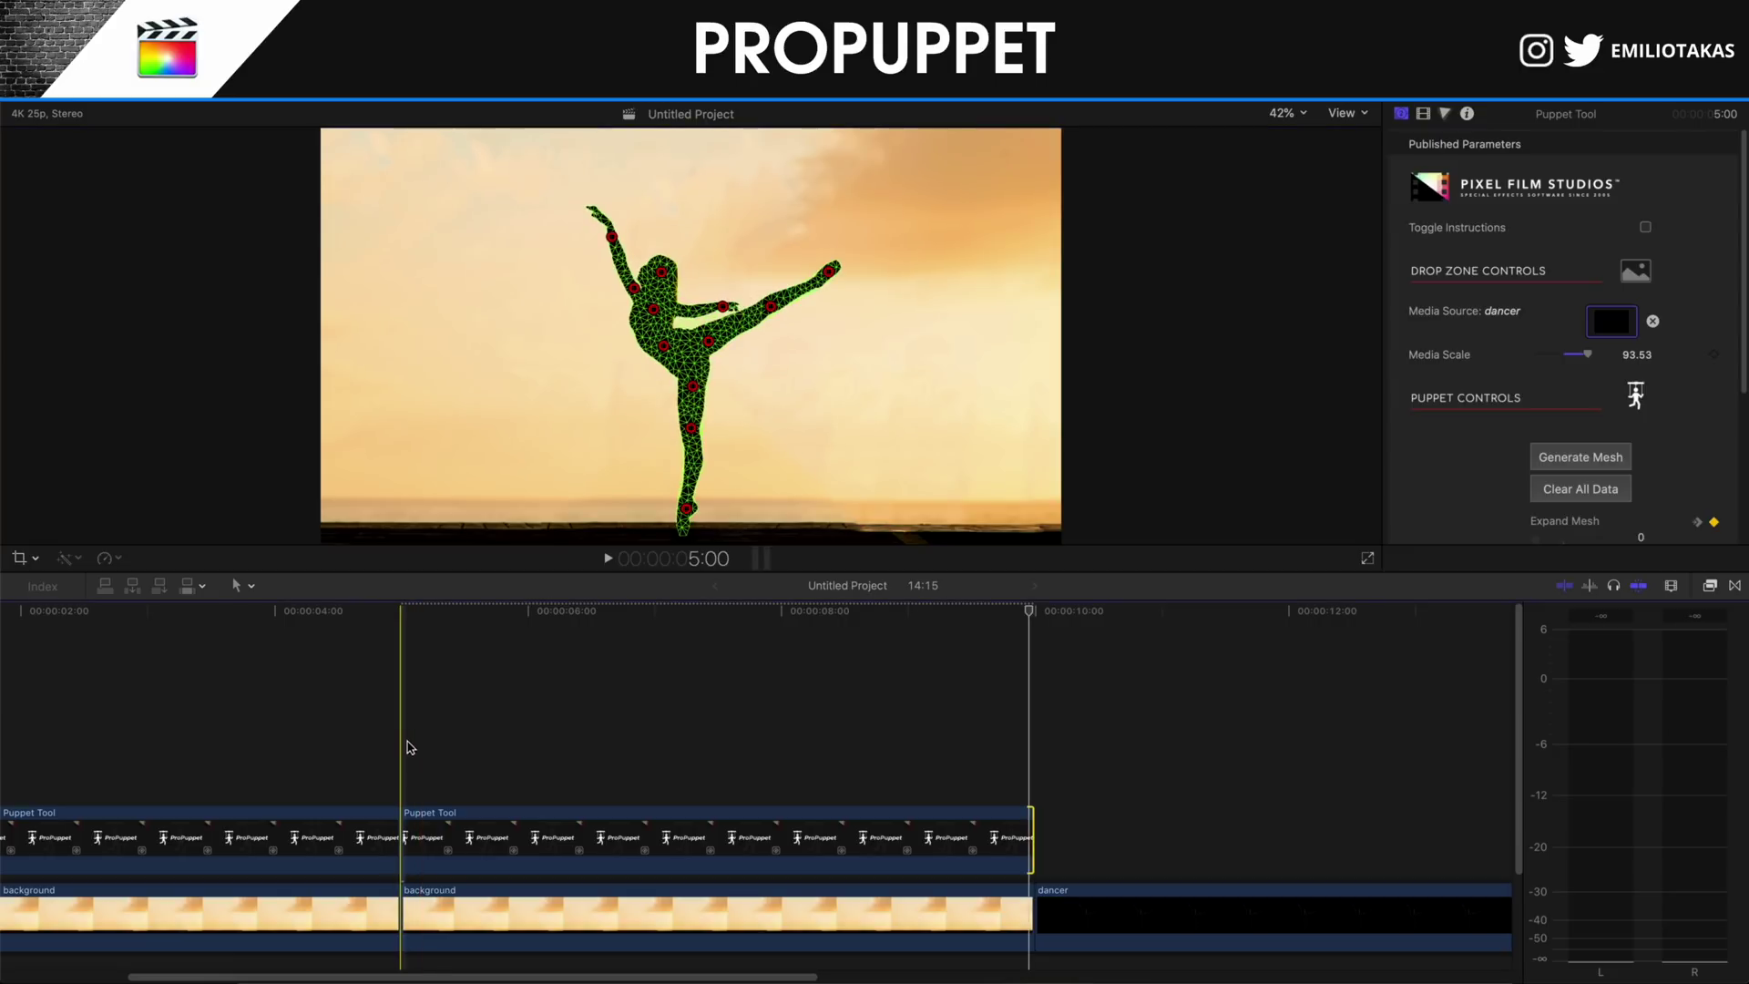
key(space)
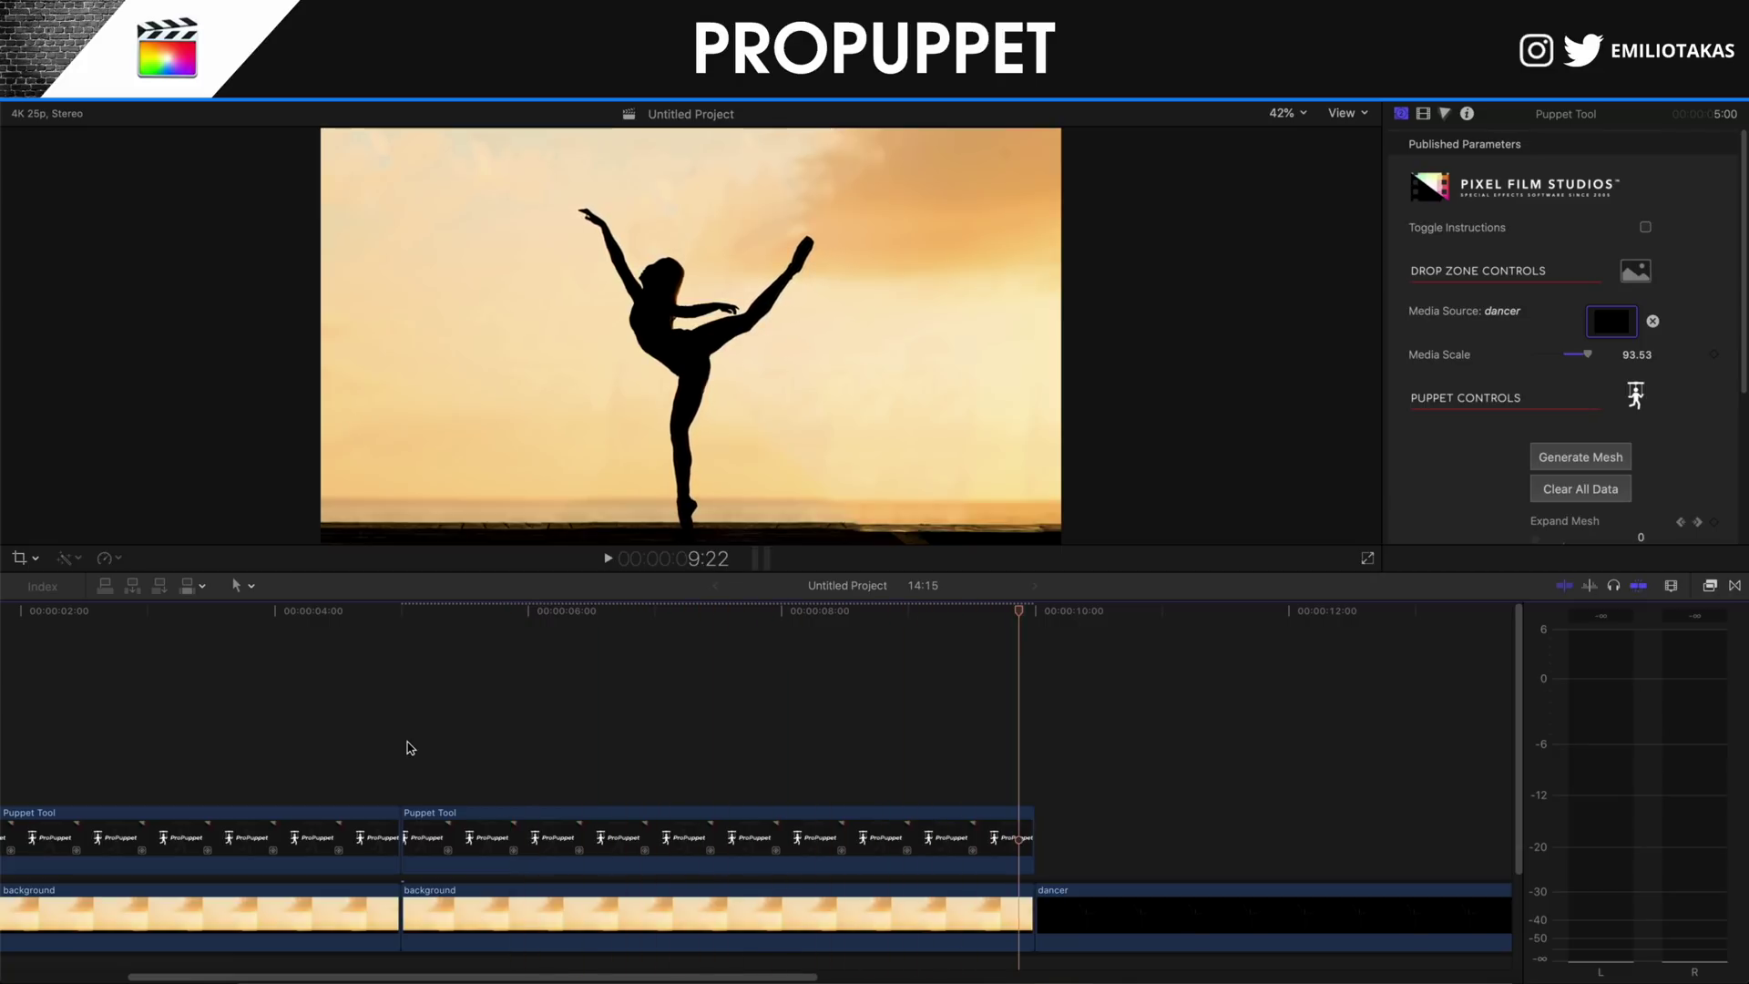
click(407, 747)
click(436, 867)
scroll(1674, 394, down, 4)
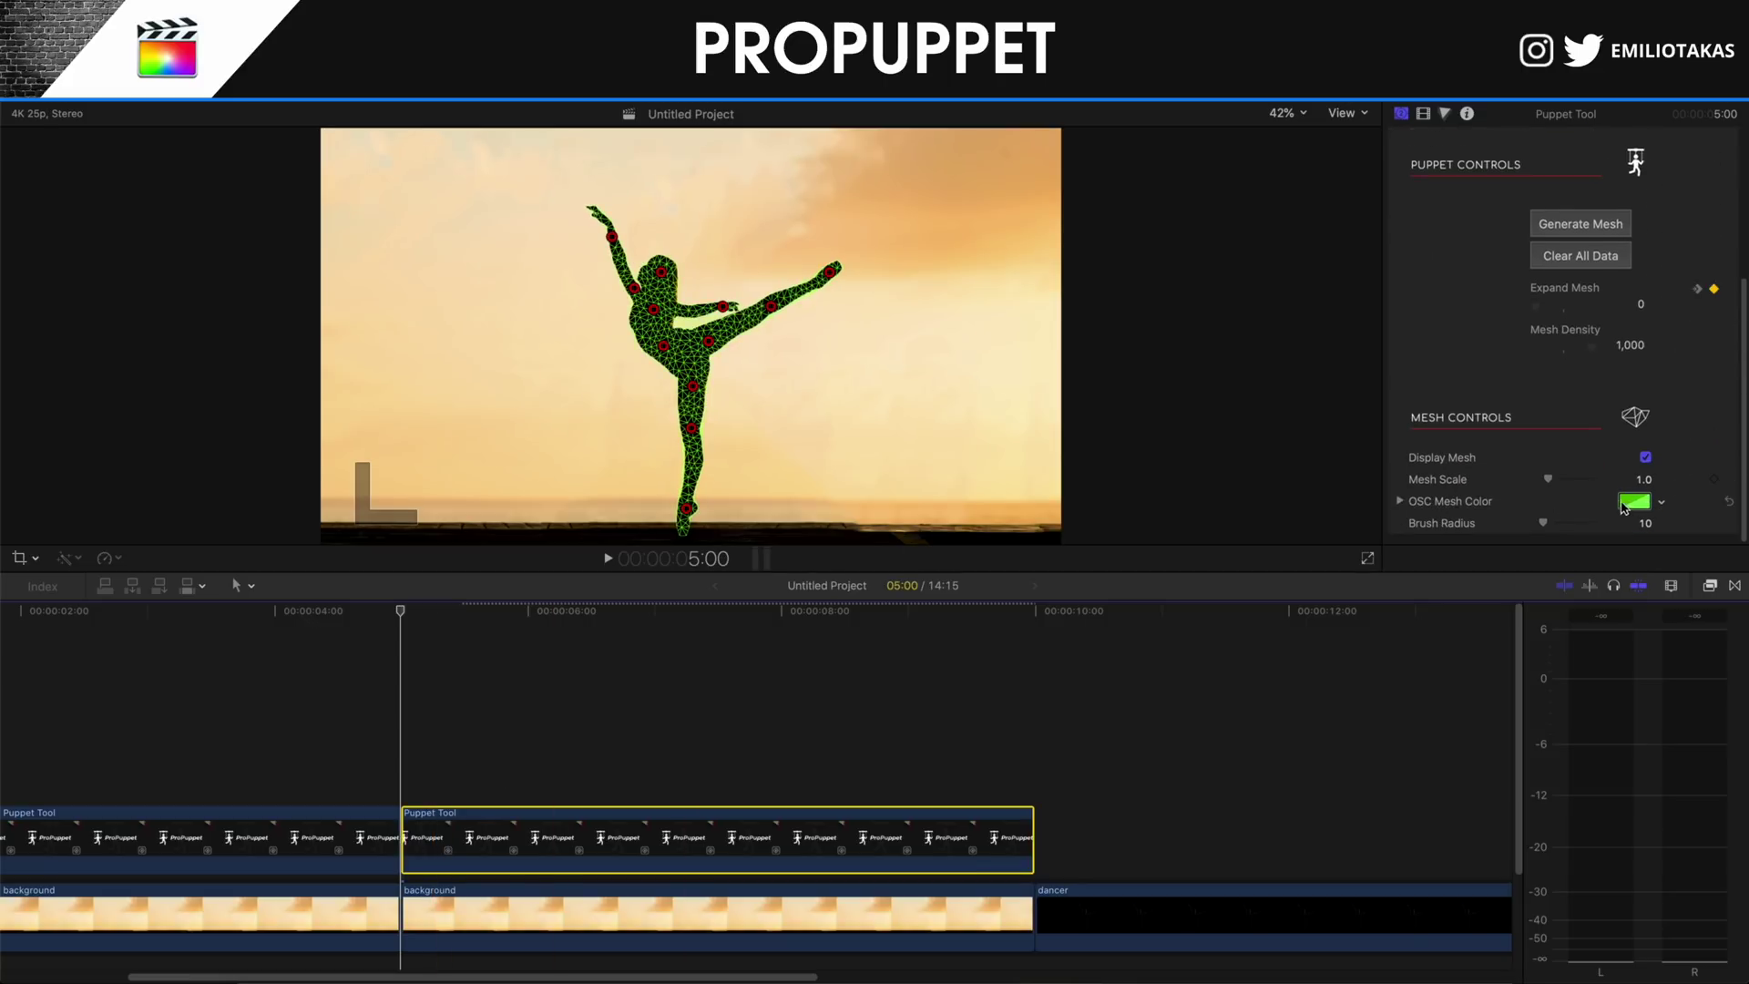
Keyframe Mesh Scale at 5:00, turn off Display Mesh, and reselect the clip near its end.
click(1714, 480)
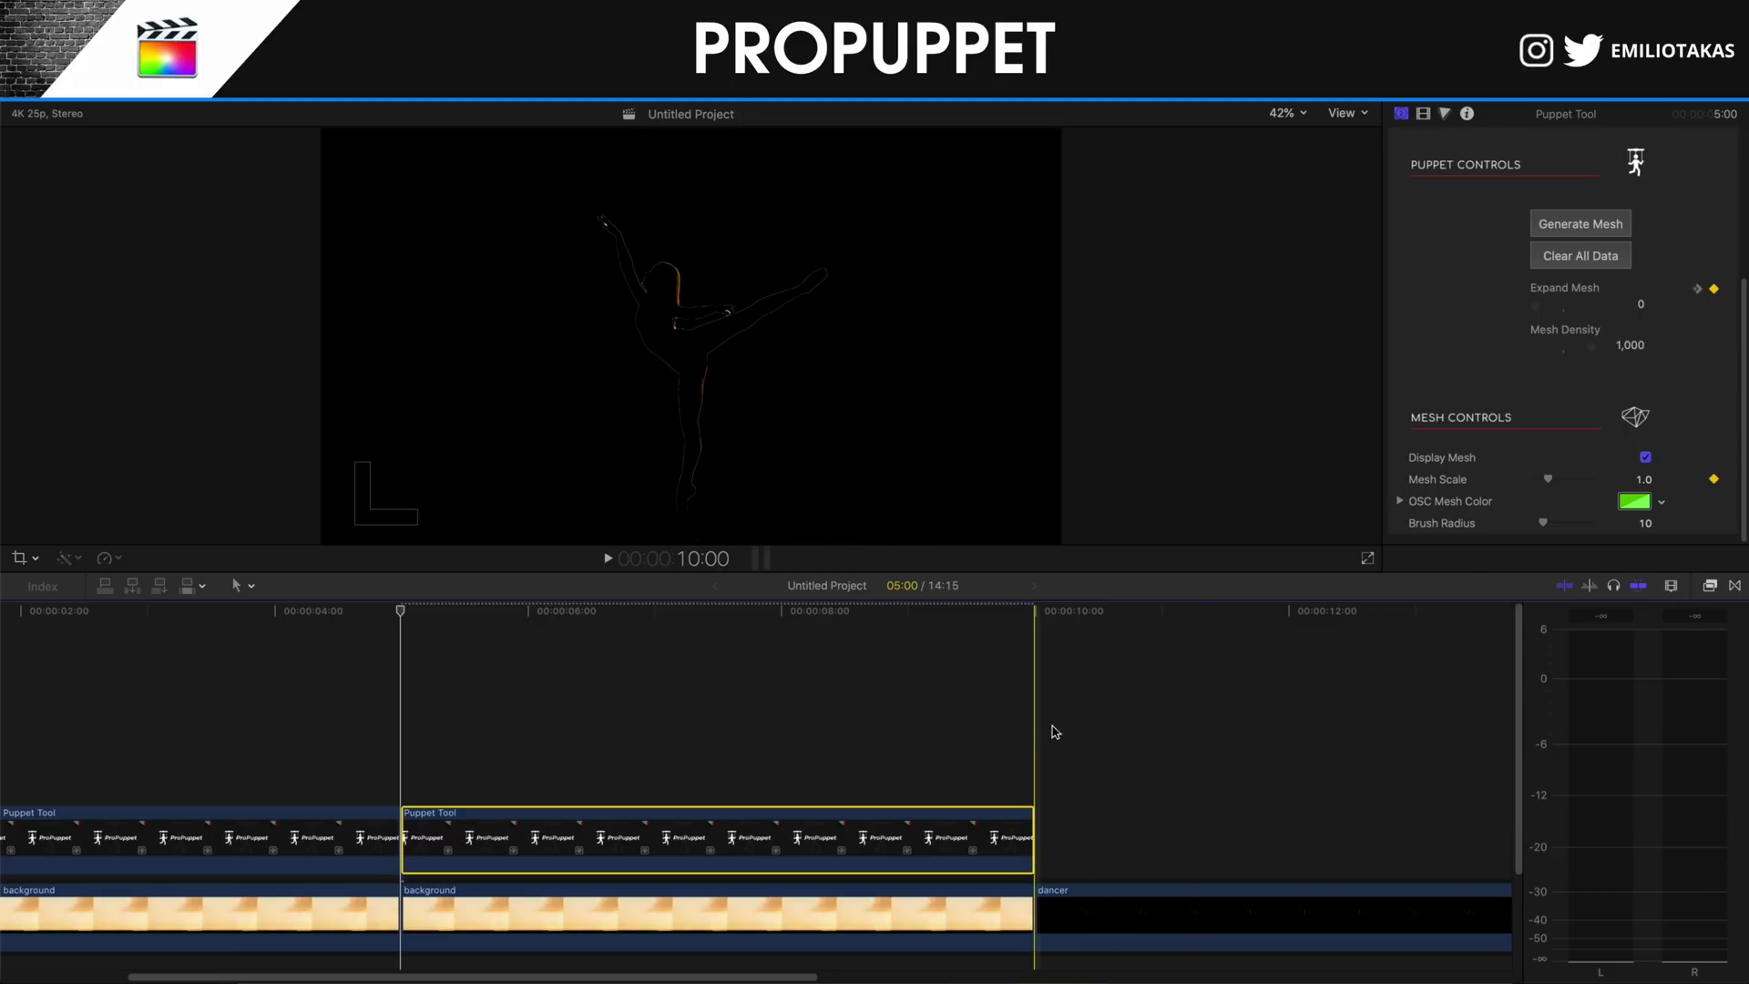
click(1644, 457)
click(1029, 772)
click(1022, 836)
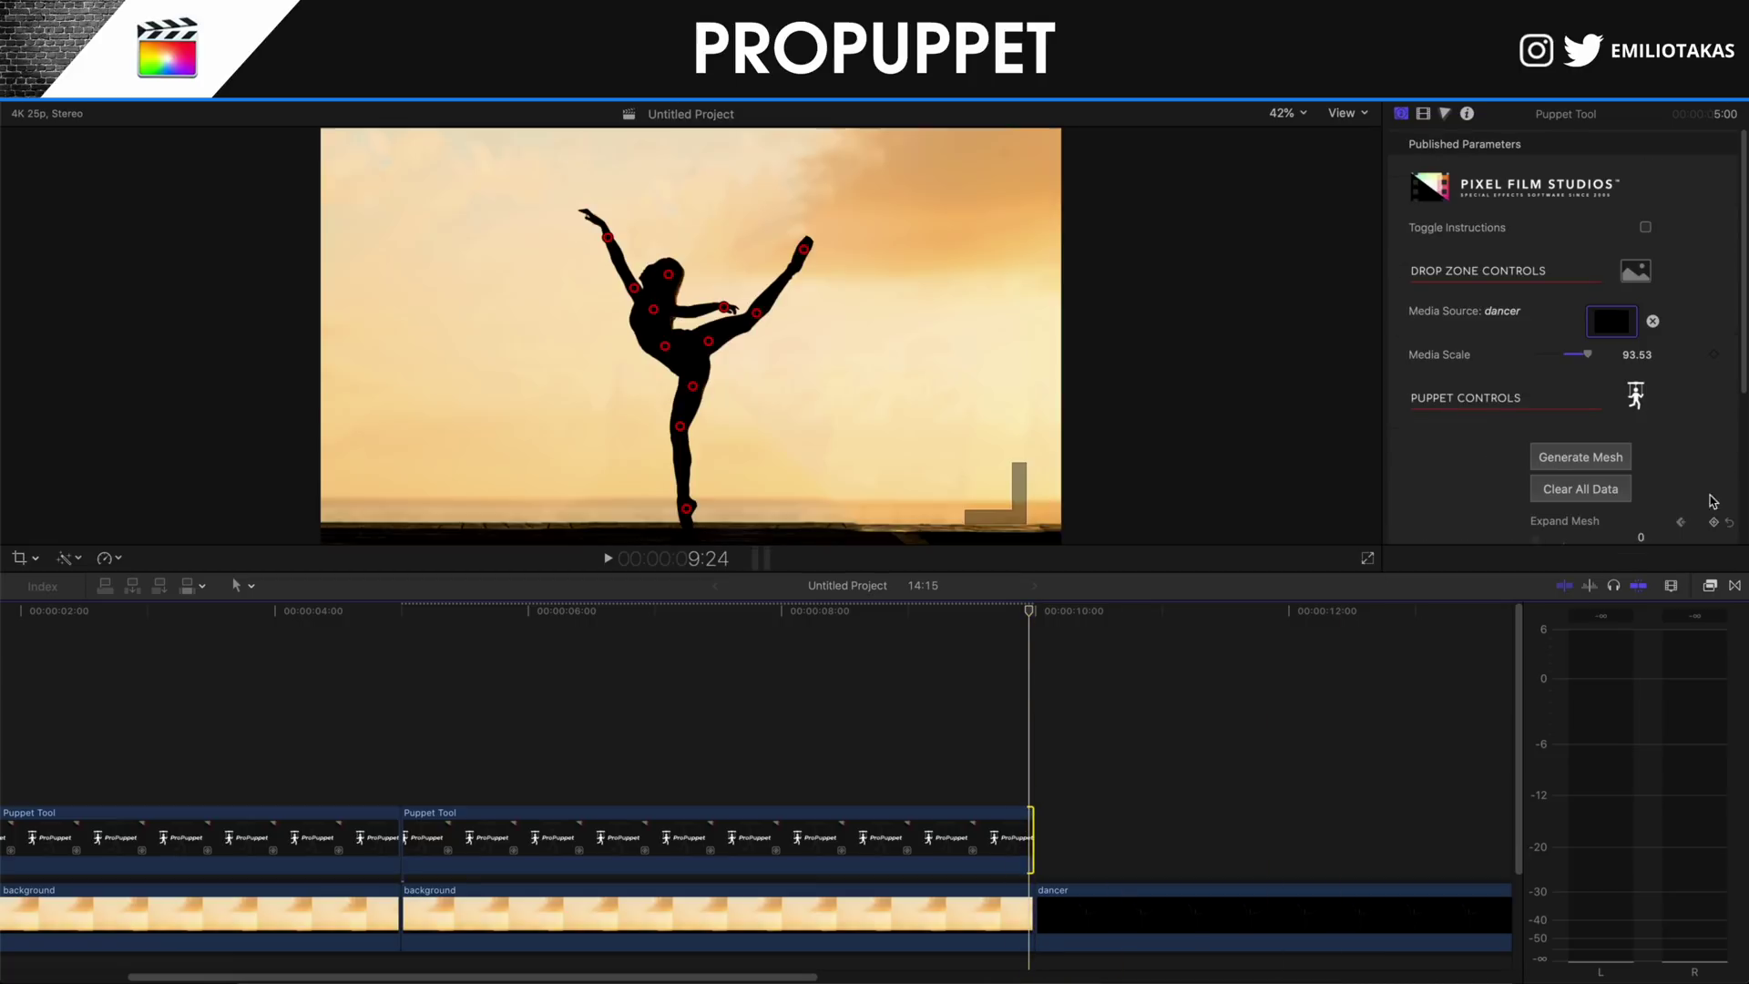
Raise Mesh Scale to 1.14 at the clip's end and preview the growth from 5:00.
scroll(1690, 498, down, 5)
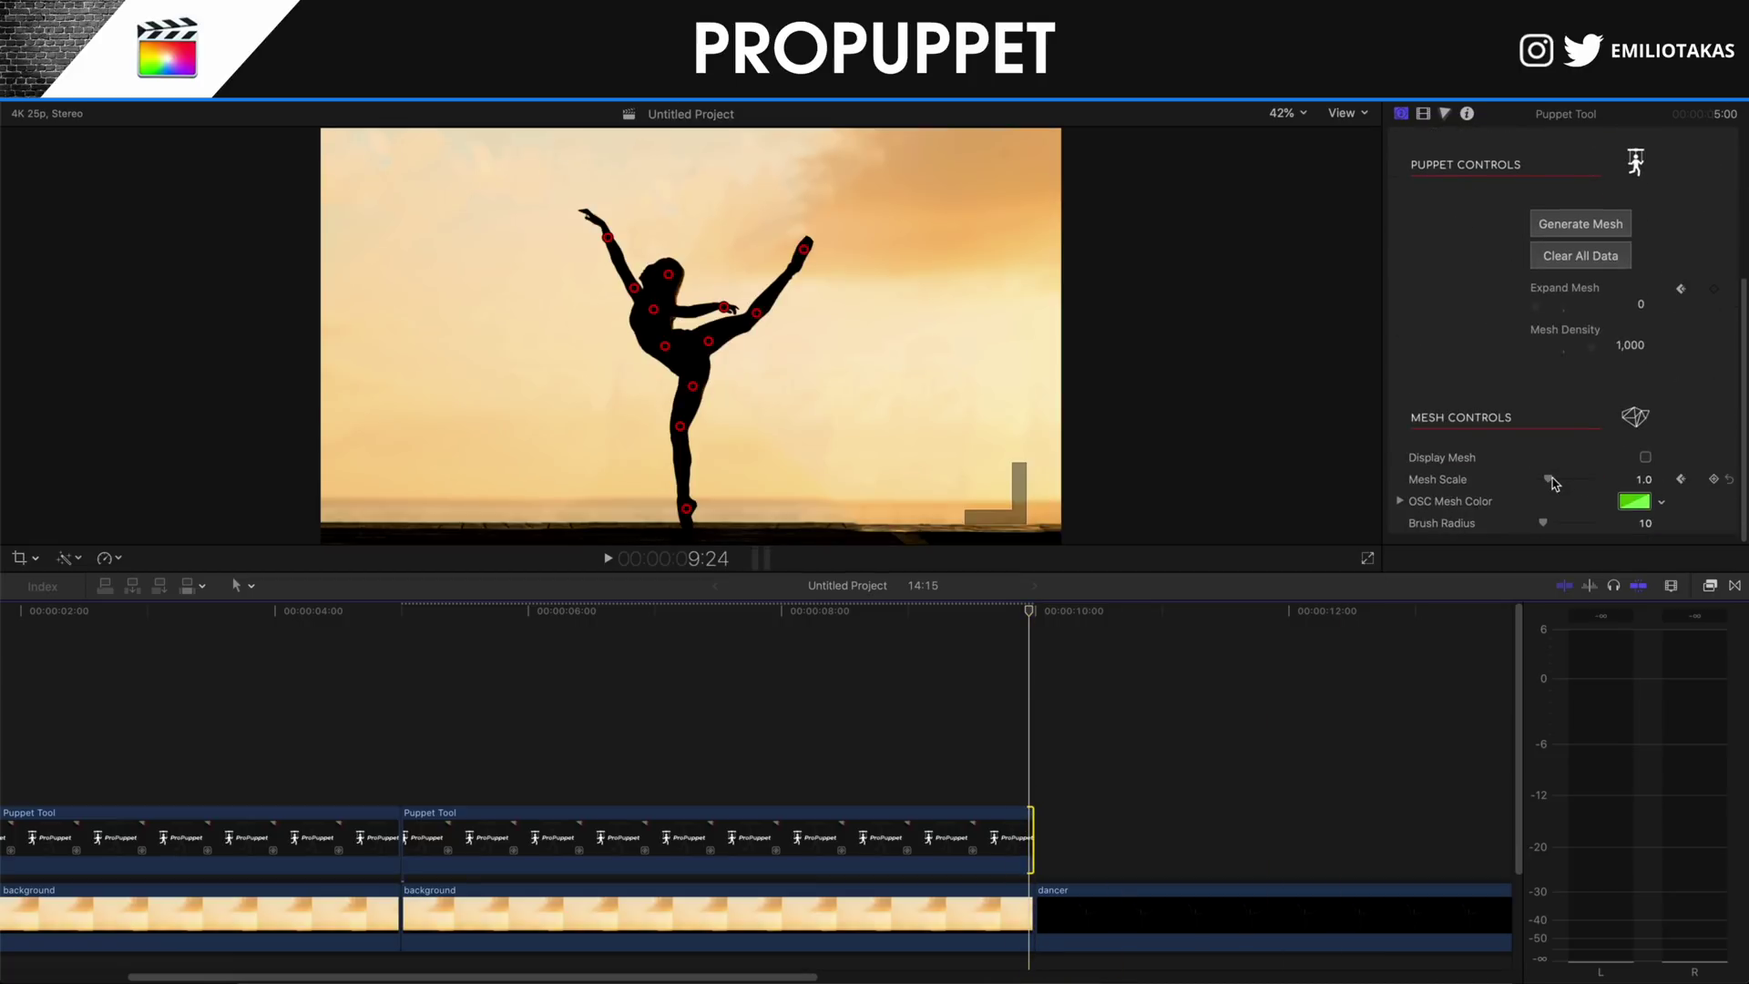
drag(1550, 480, 1552, 482)
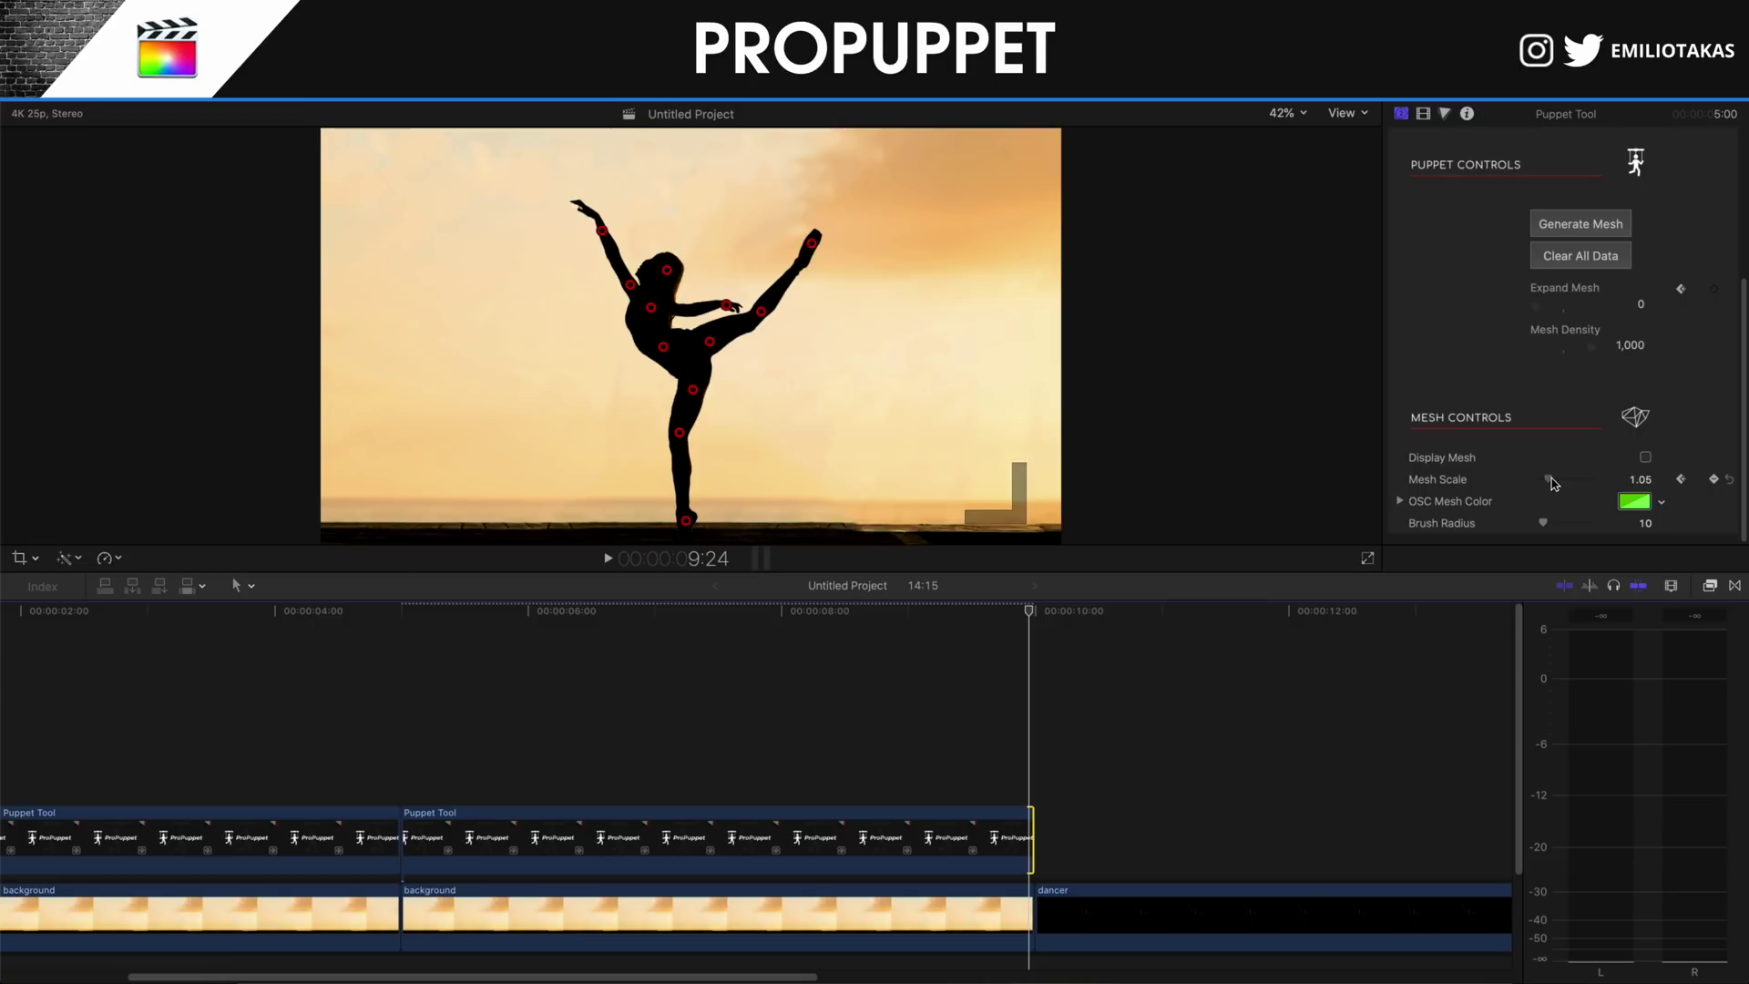
drag(1554, 484, 1552, 484)
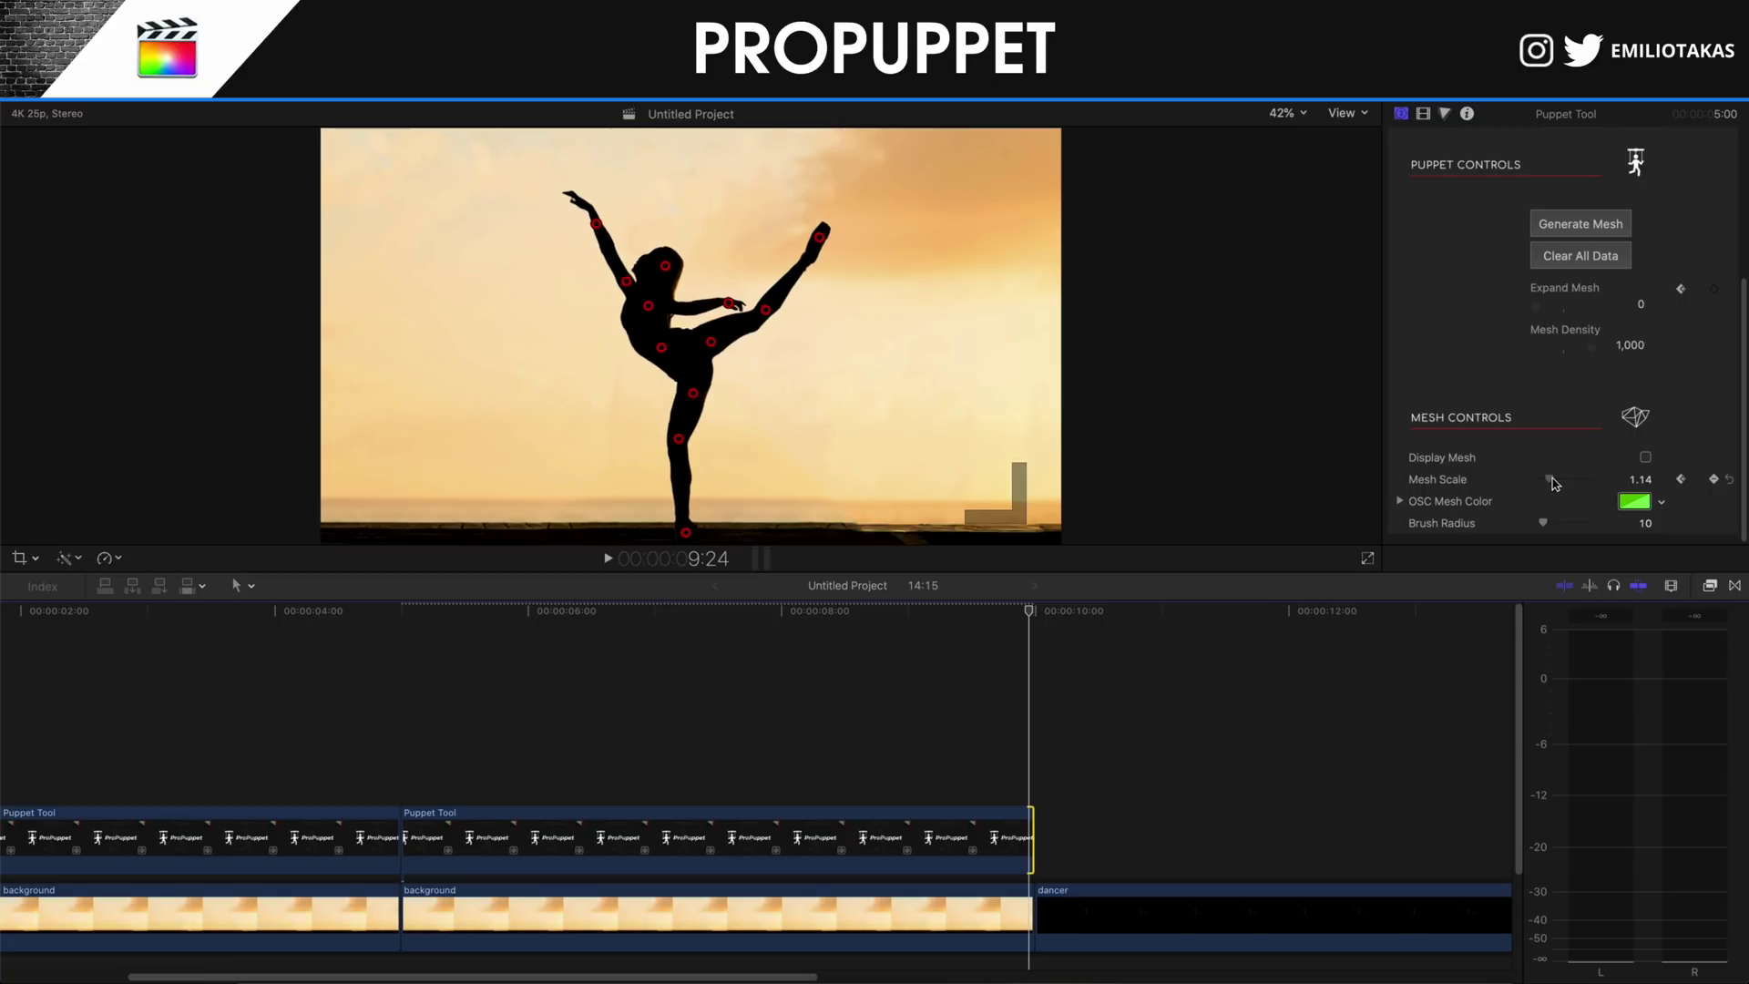
click(409, 754)
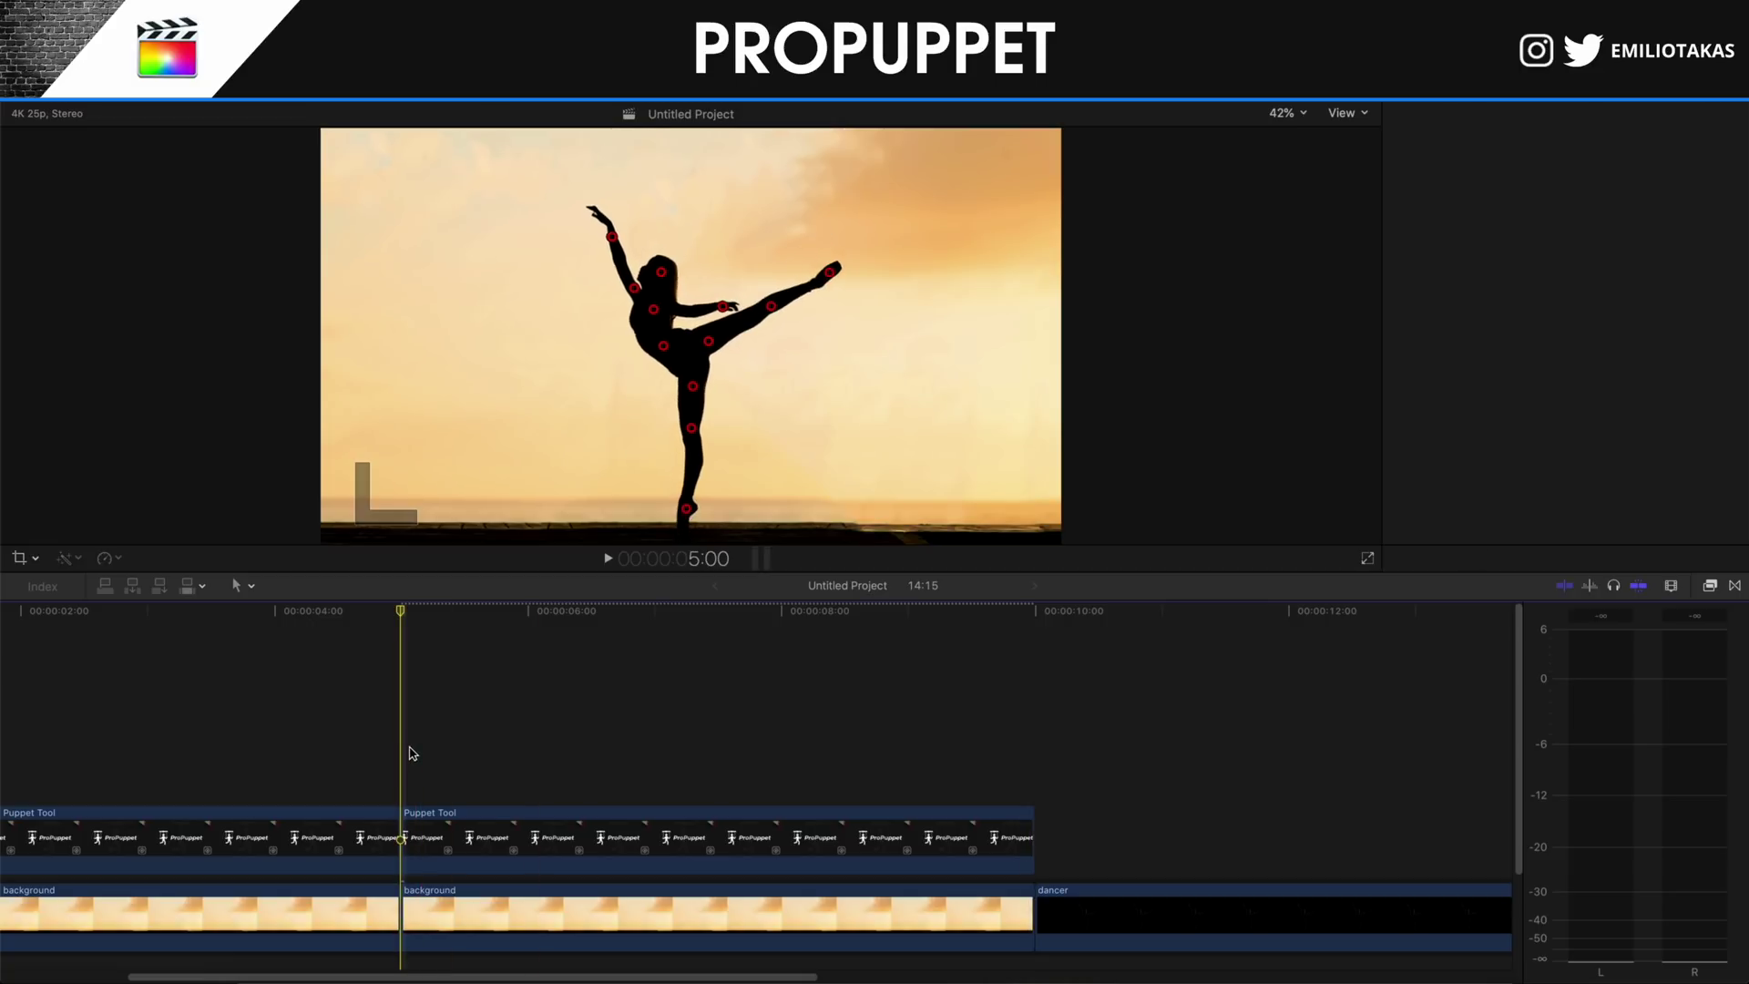
key(space)
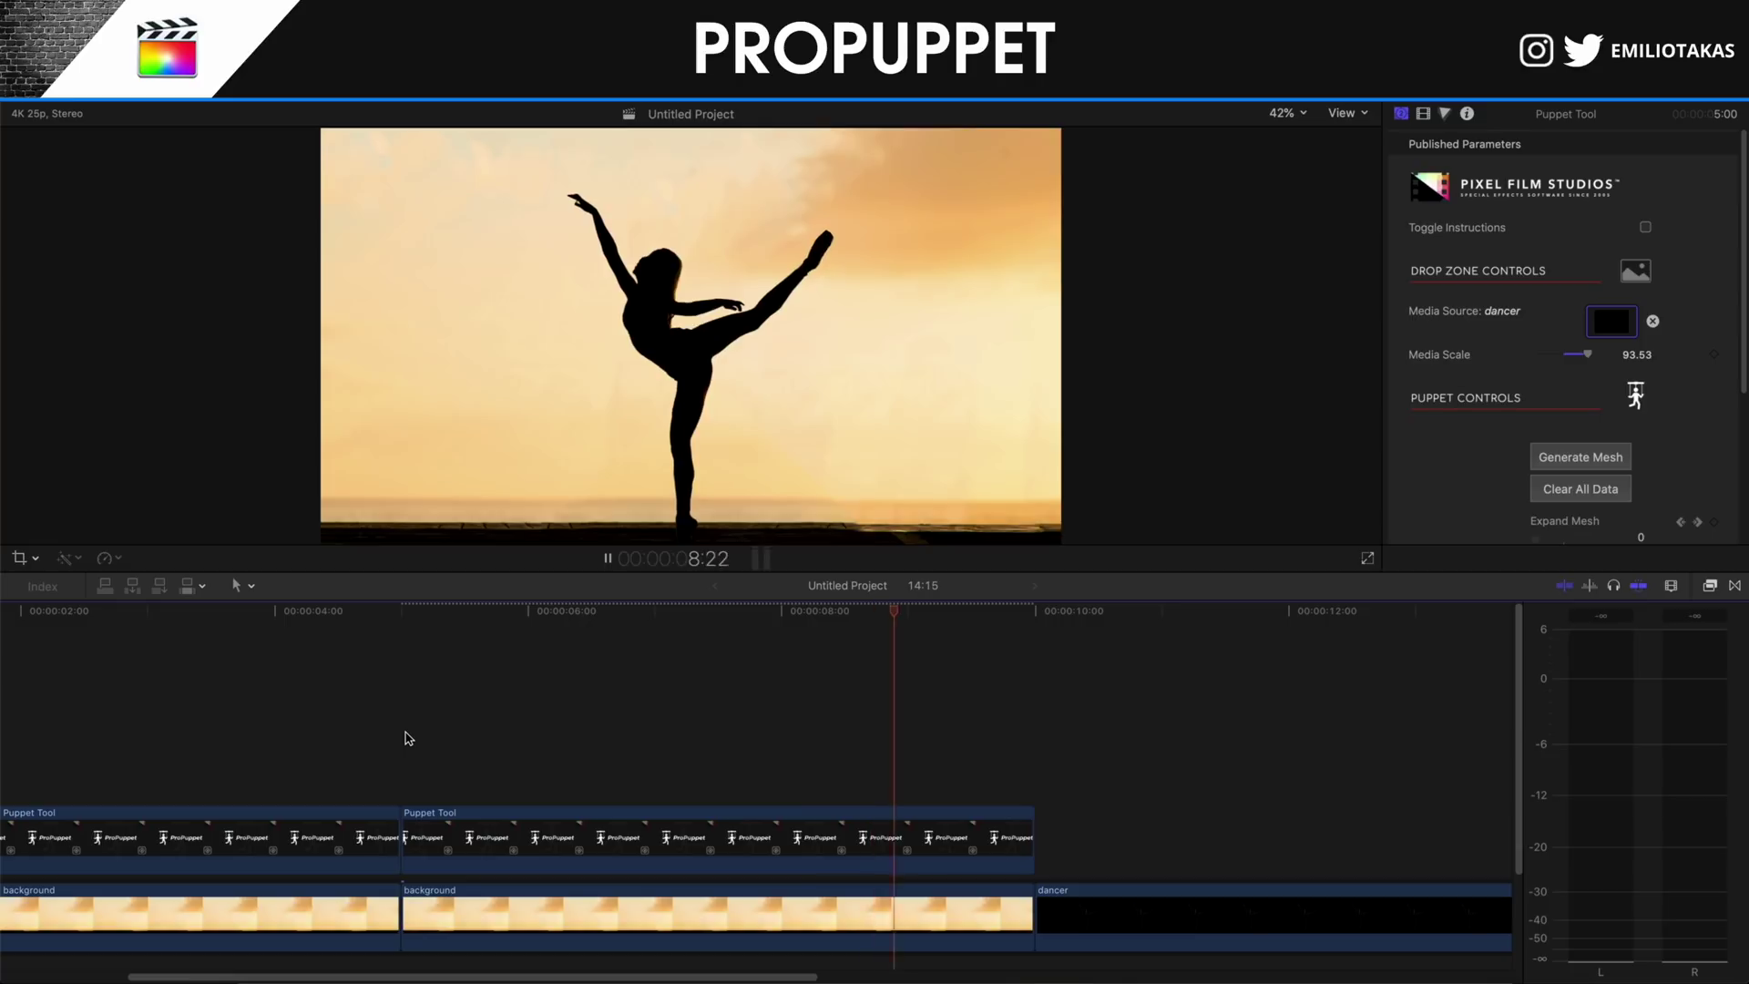
Stop playback, select the raised-leg pin and set Brush Radius to 15.
key(space)
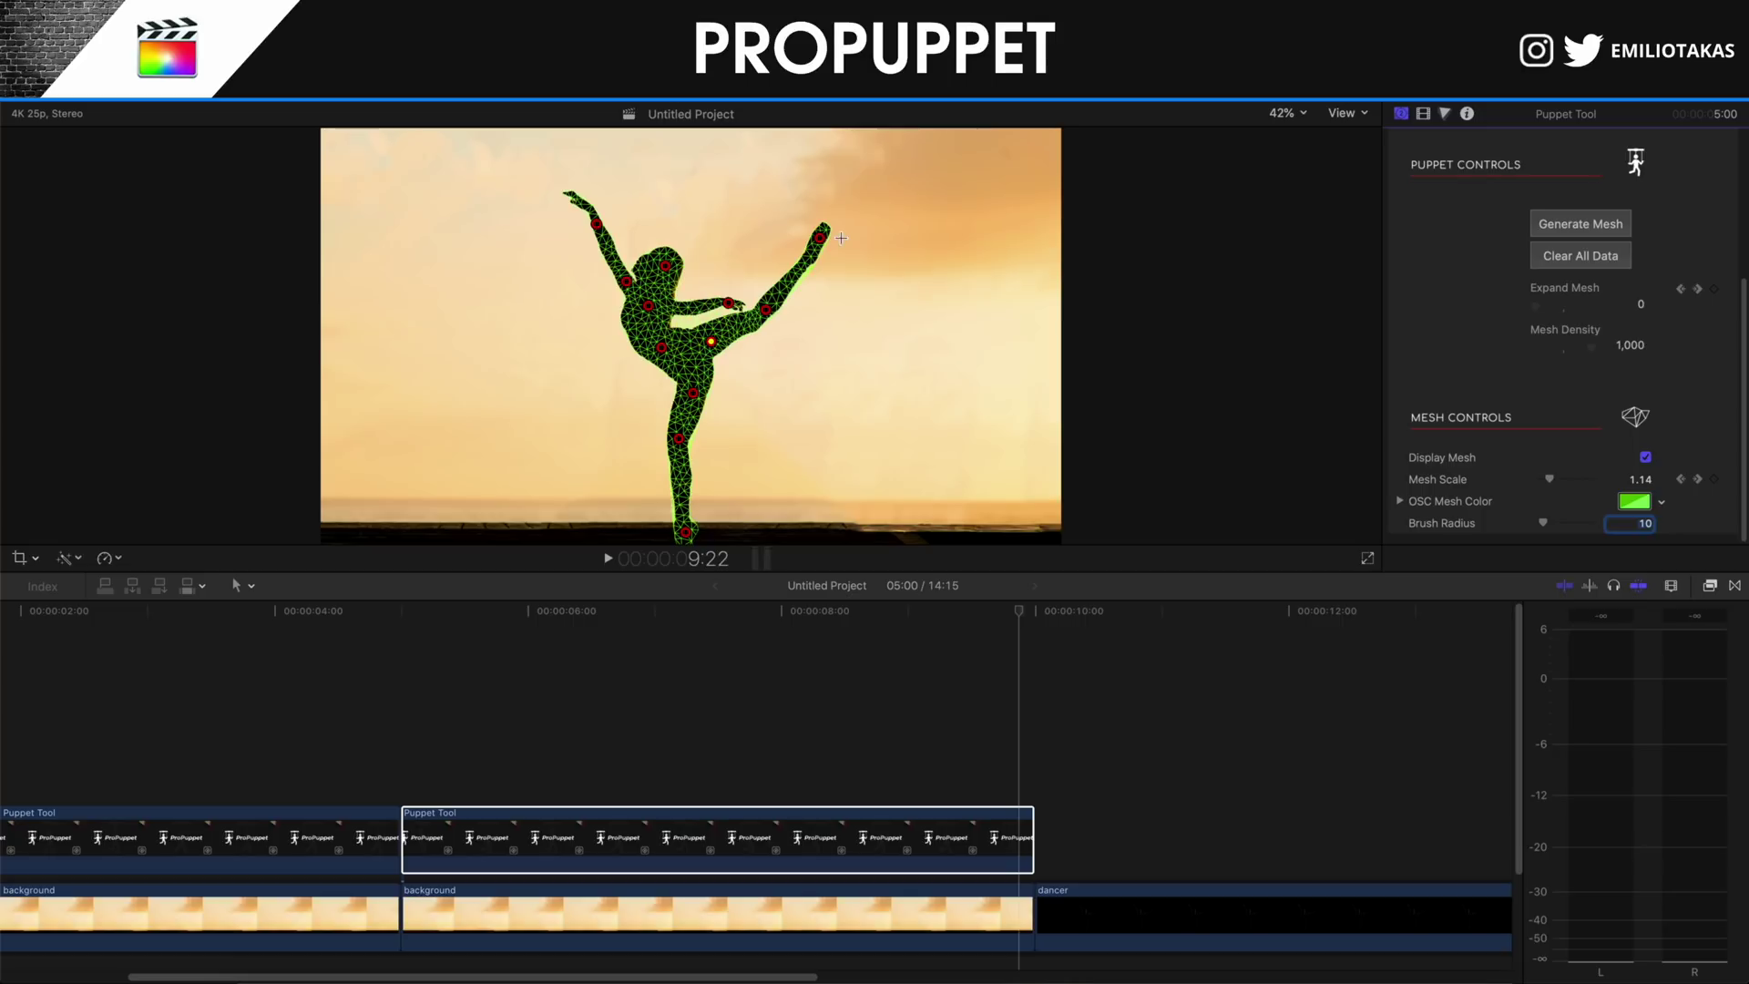
click(711, 342)
drag(1545, 526, 1549, 525)
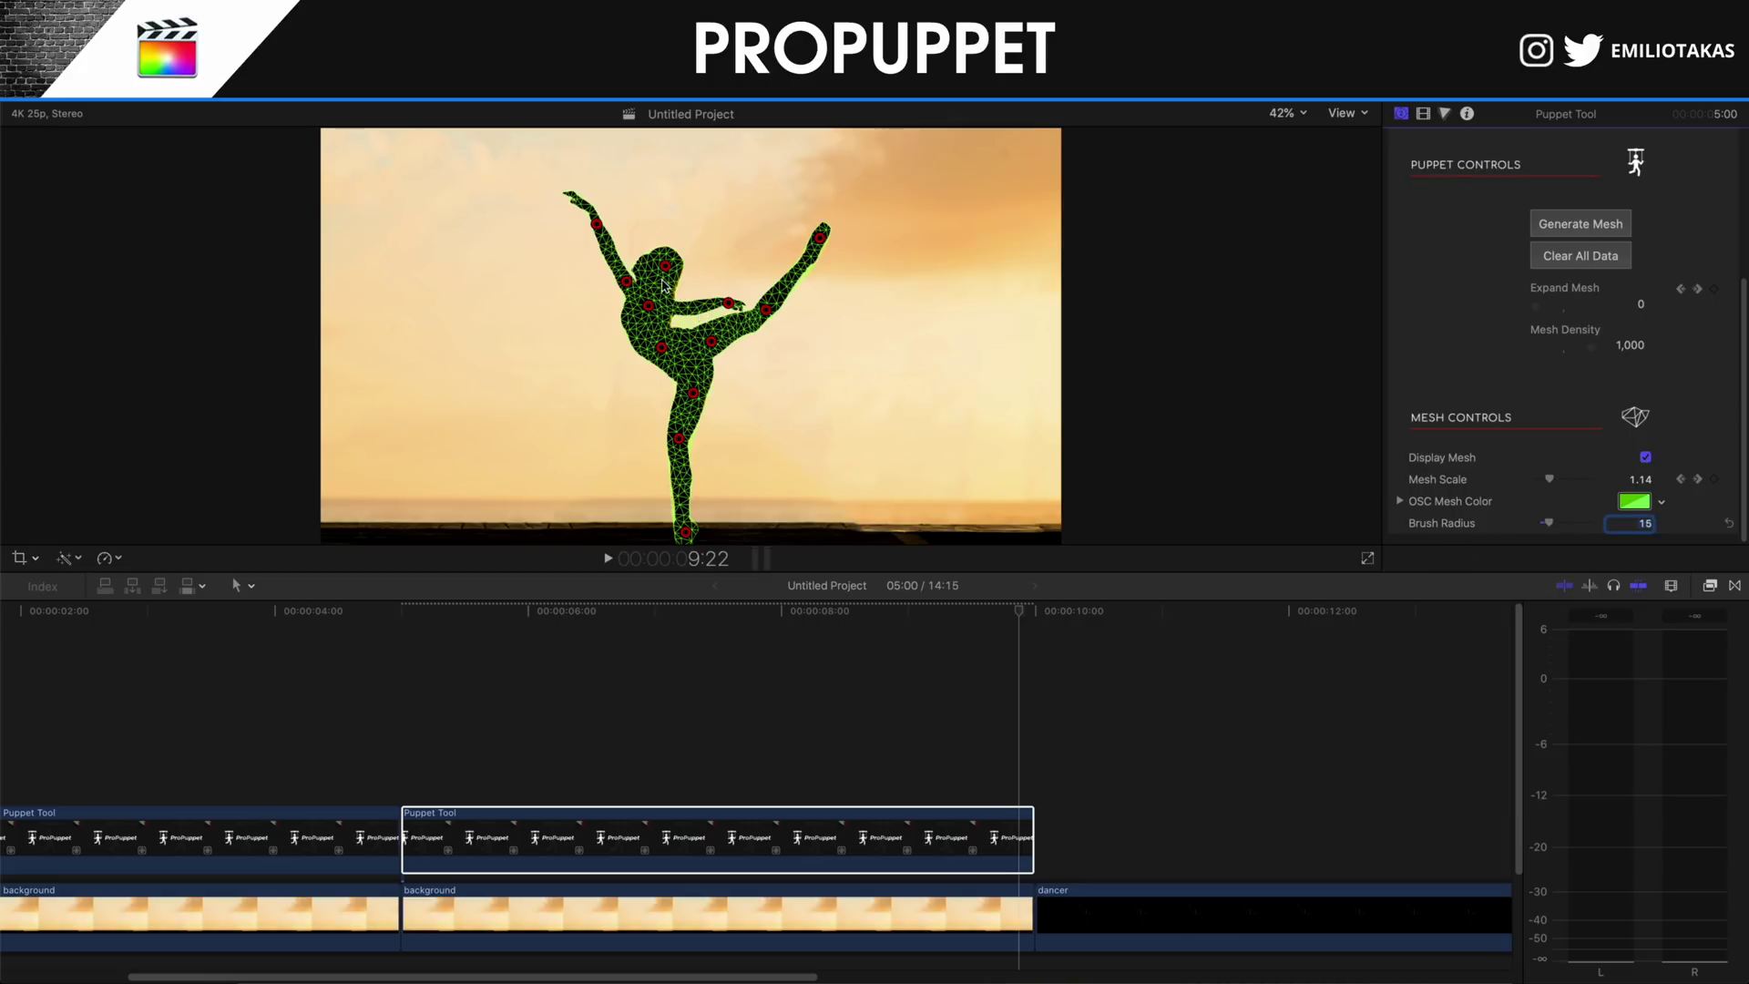
Paint along the limb, lift the raised foot up-left toward vertical, and hide the mesh overlay.
drag(690, 312, 737, 307)
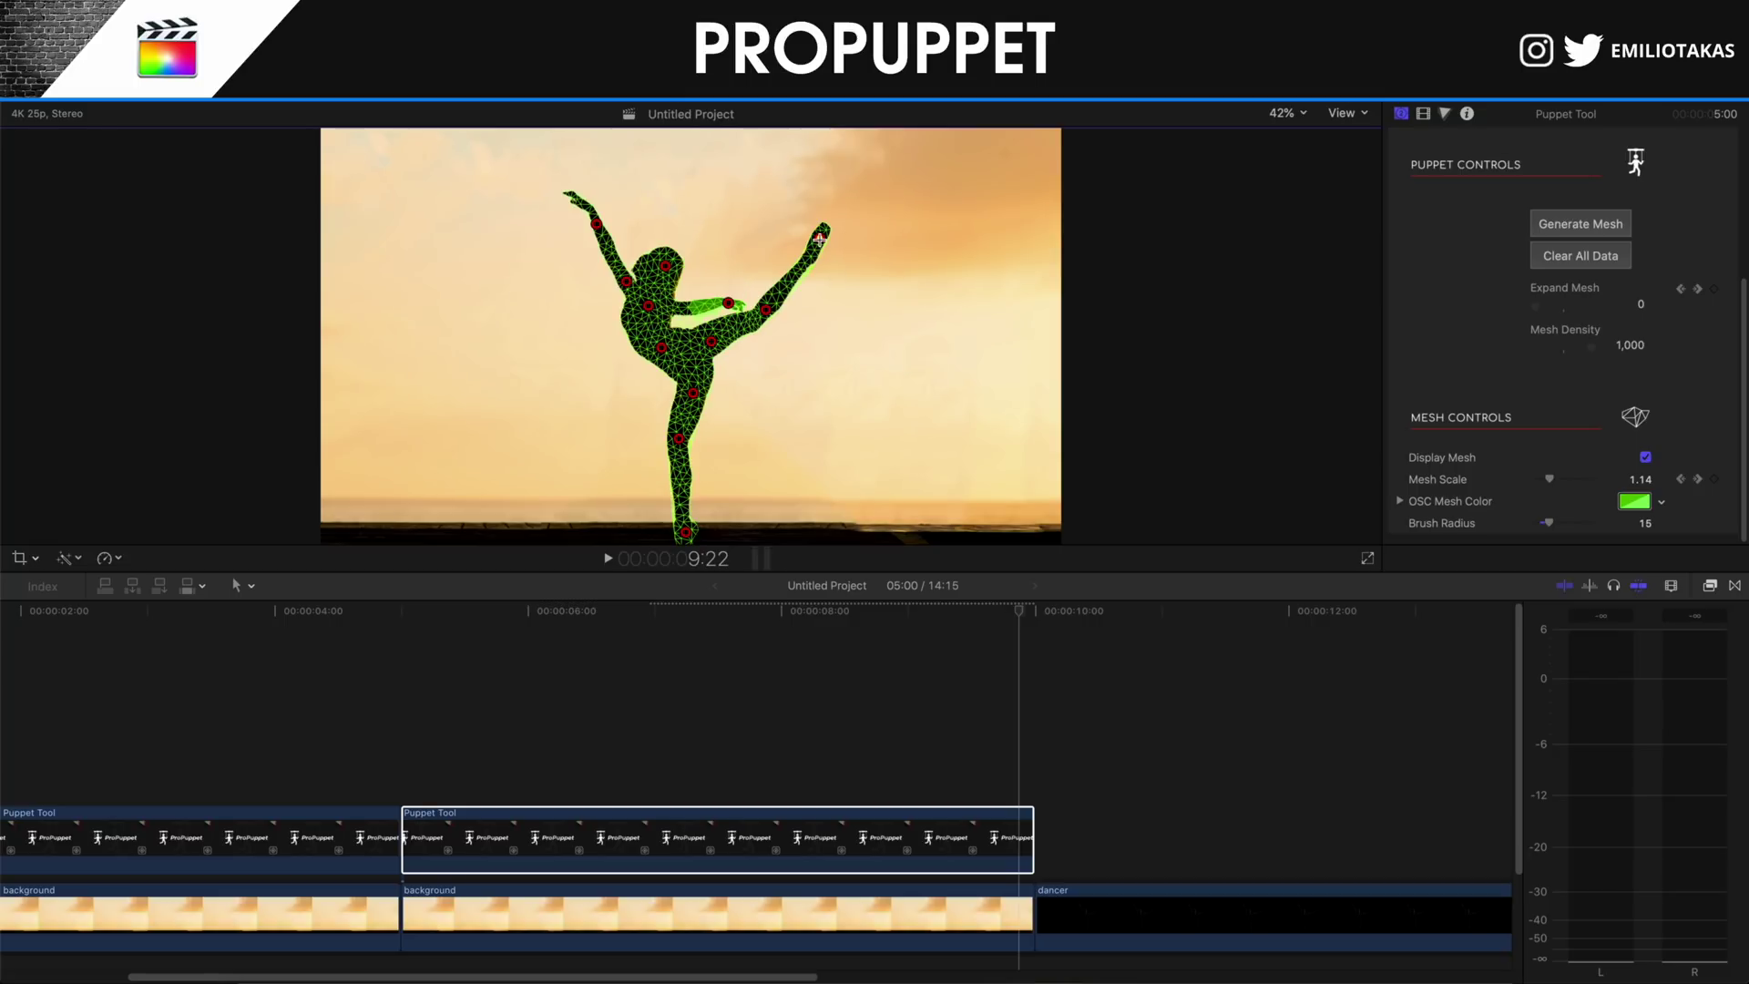
mouse_move(819, 237)
mouse_down()
mouse_move(759, 213)
mouse_move(711, 225)
mouse_up()
drag(738, 303, 735, 303)
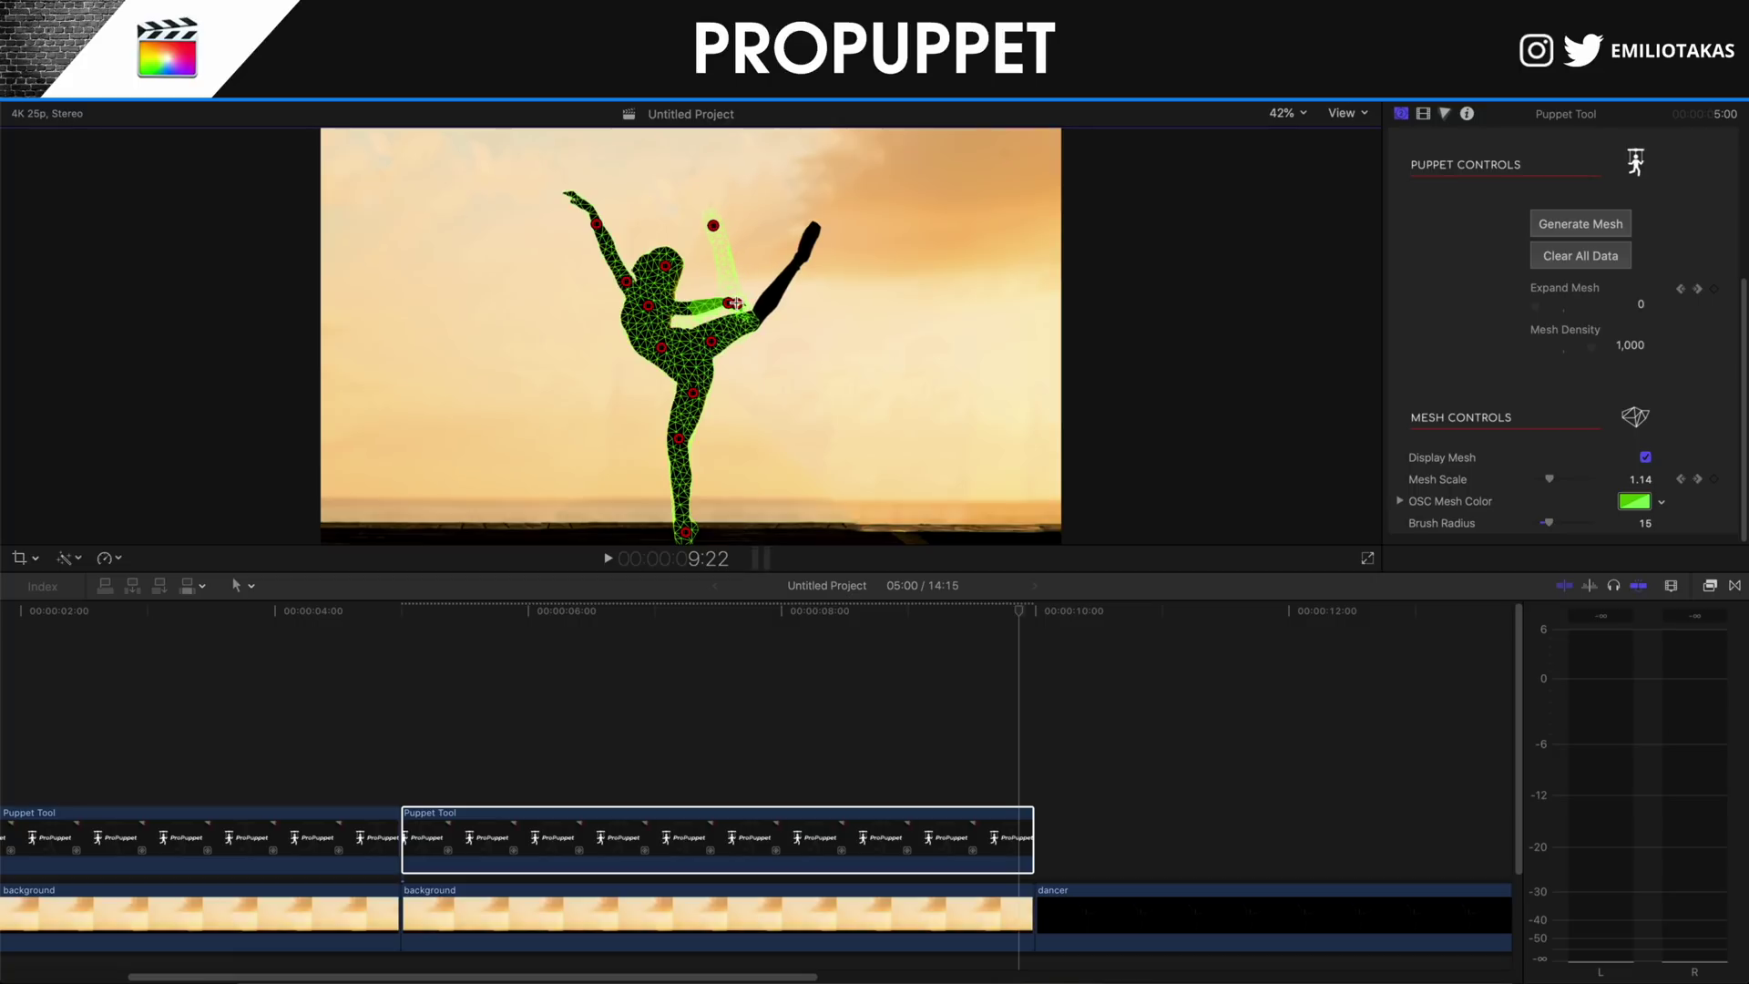
click(1645, 457)
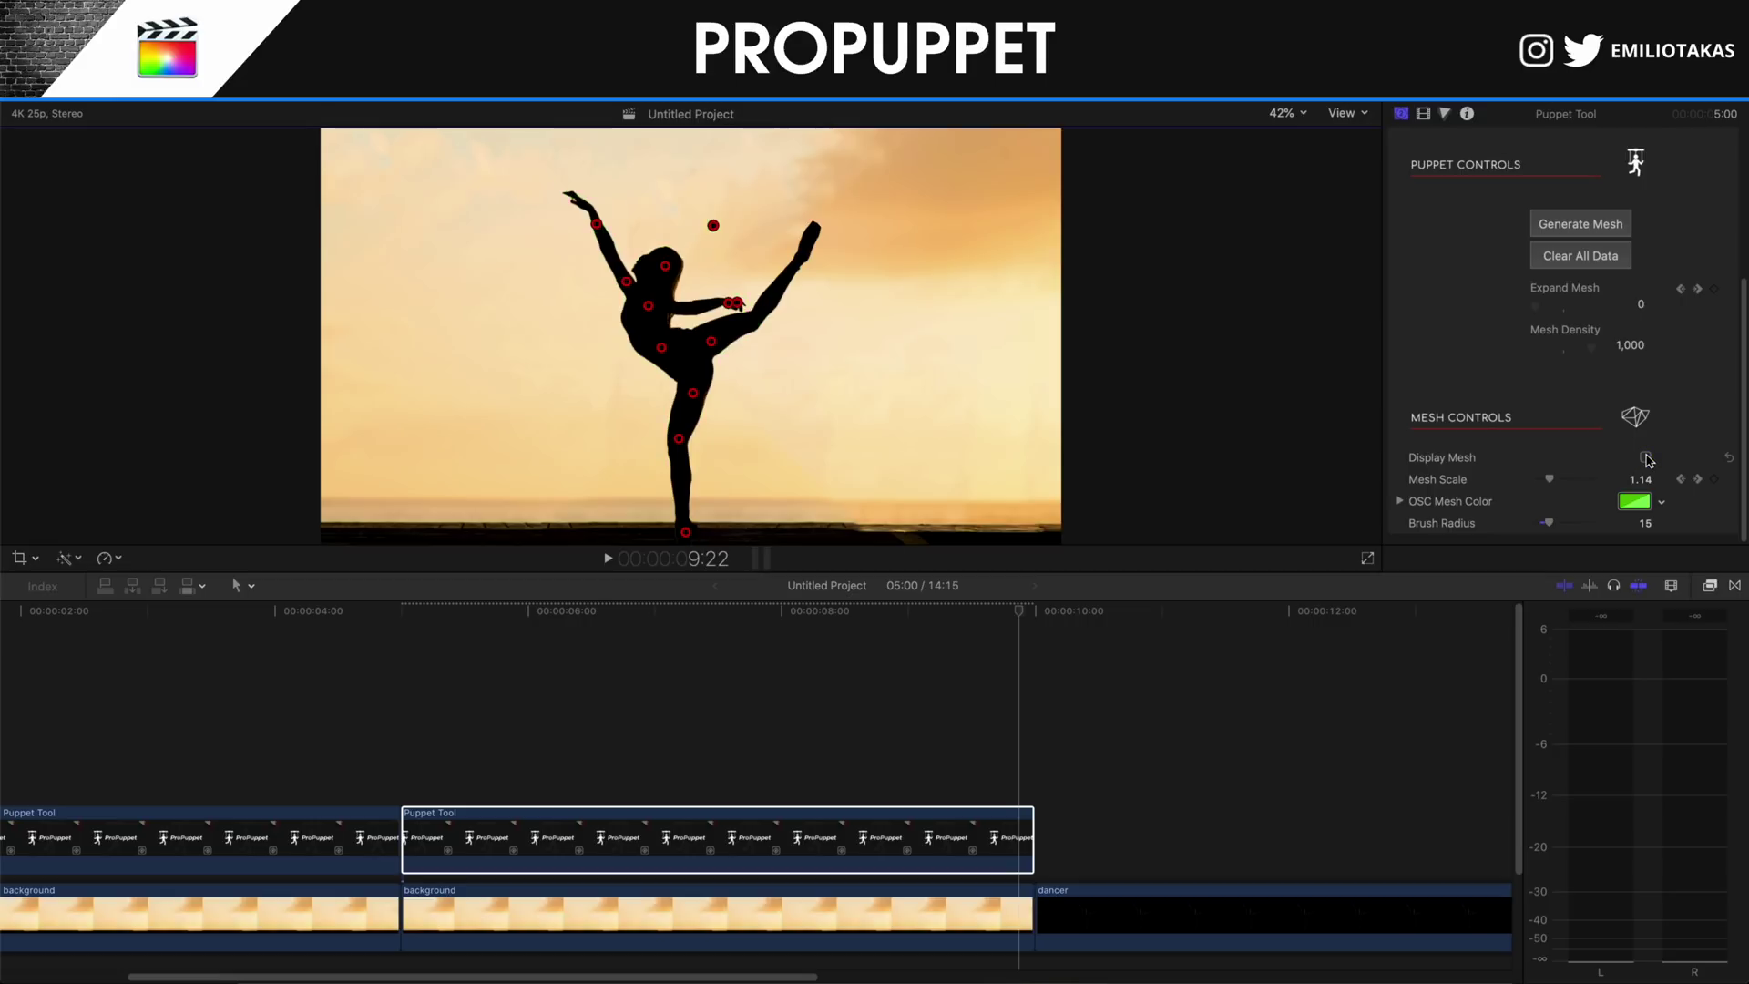
Replay the animation from 5:00 to watch the raised leg sweep nearly vertical.
click(416, 744)
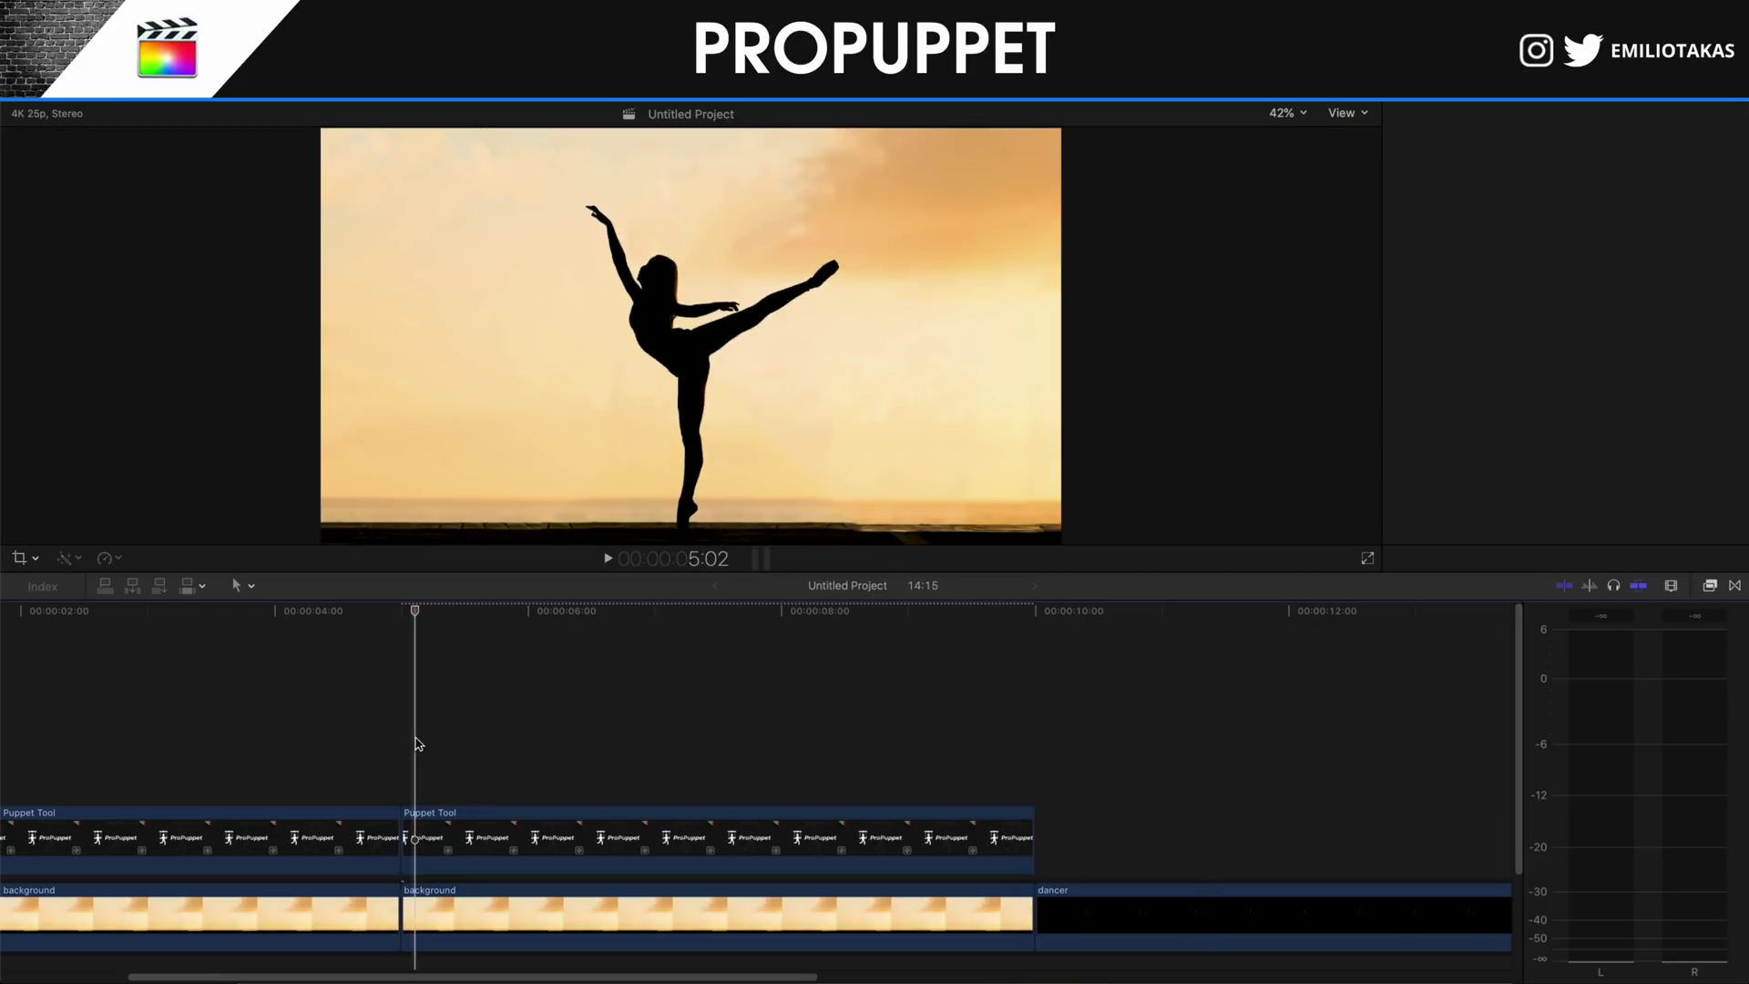
key(space)
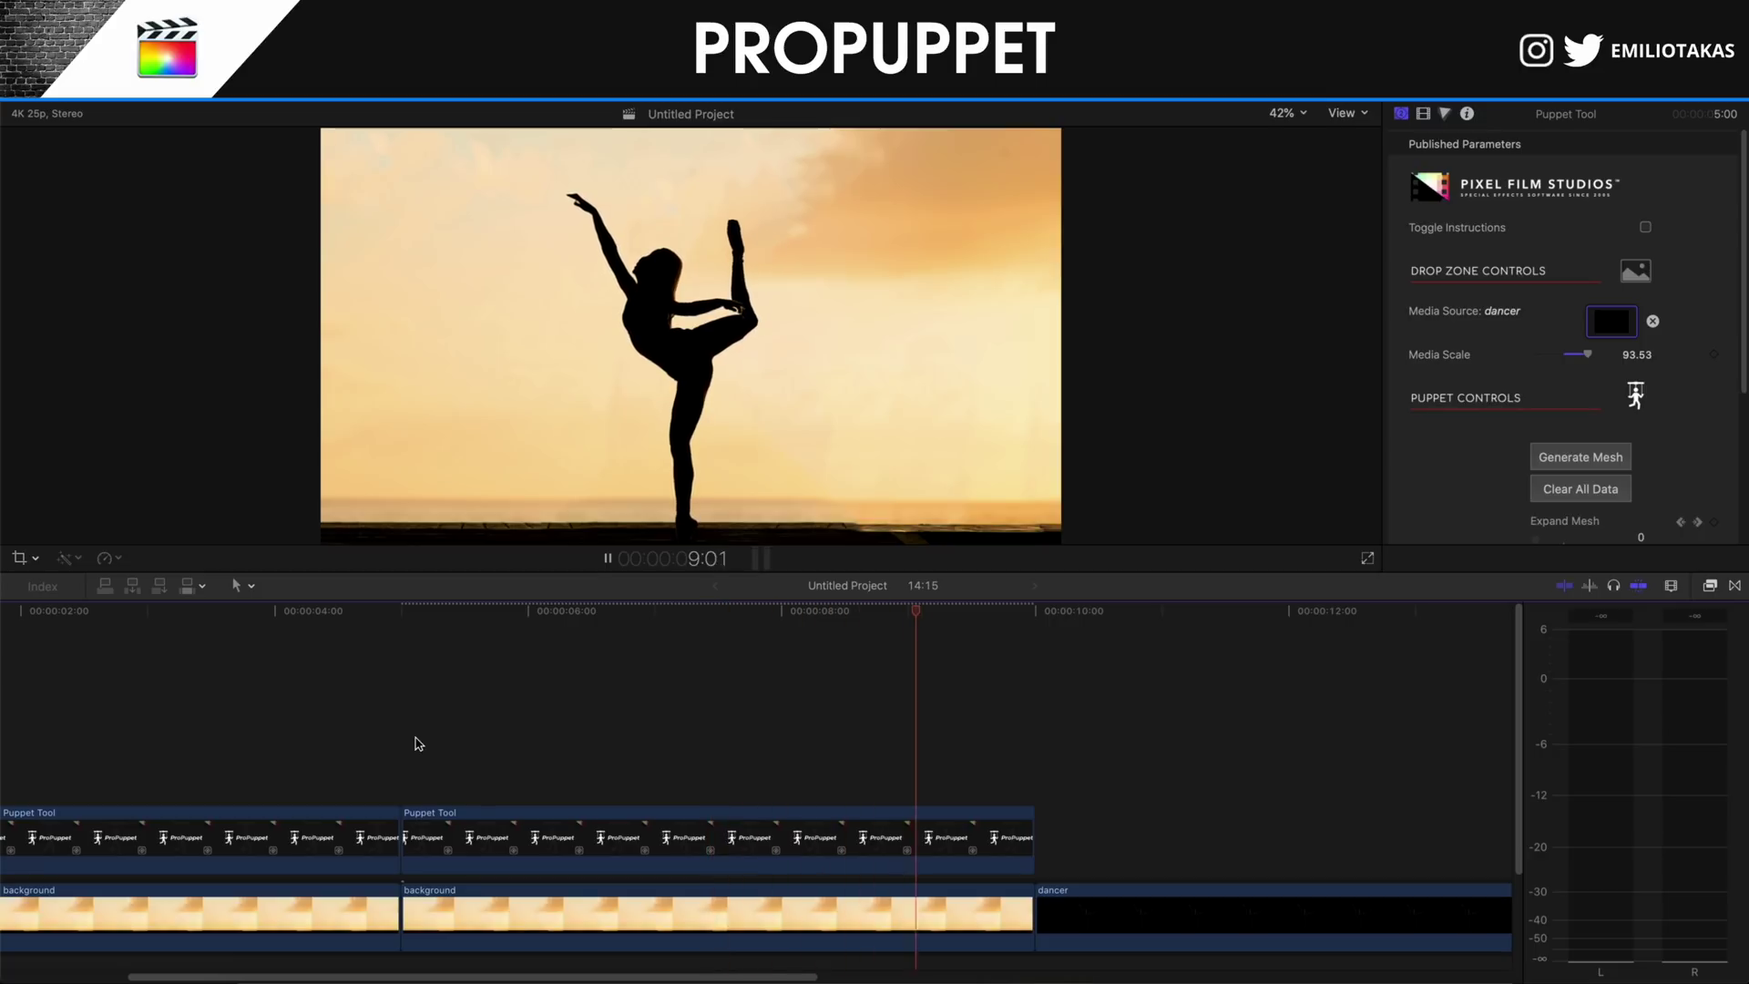
key(space)
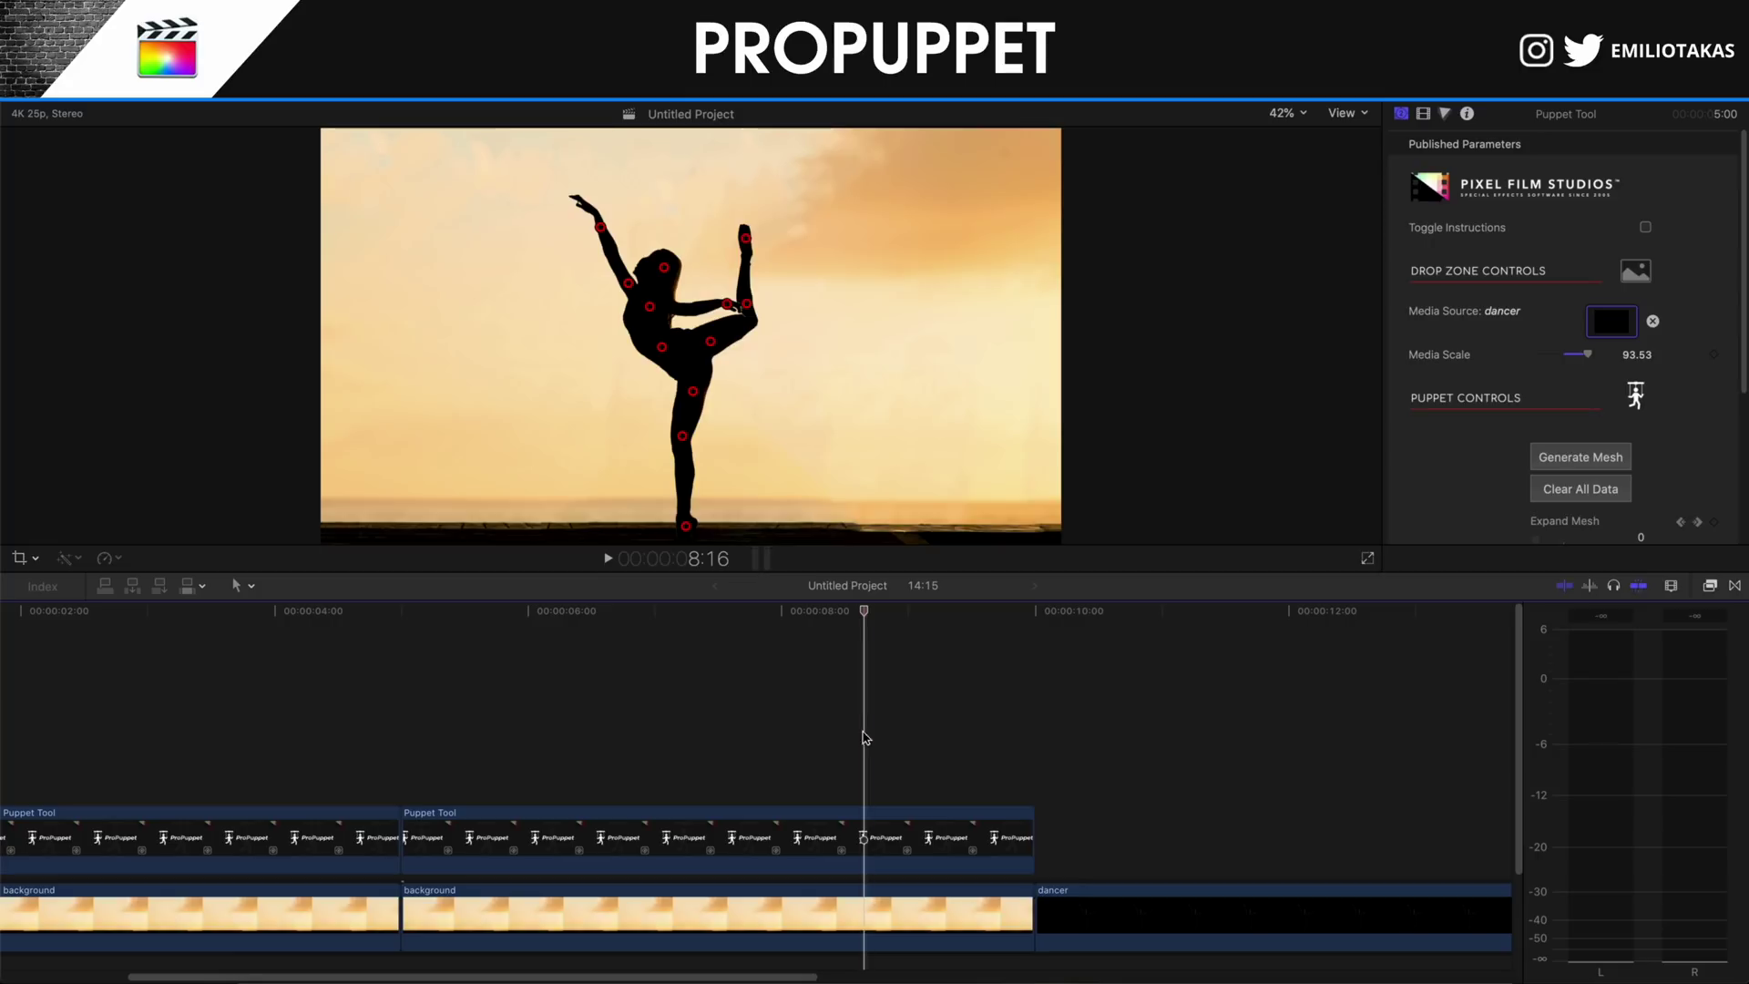
Nudge the standing leg's knee and ankle pins right, then select the hip and torso pins.
click(693, 392)
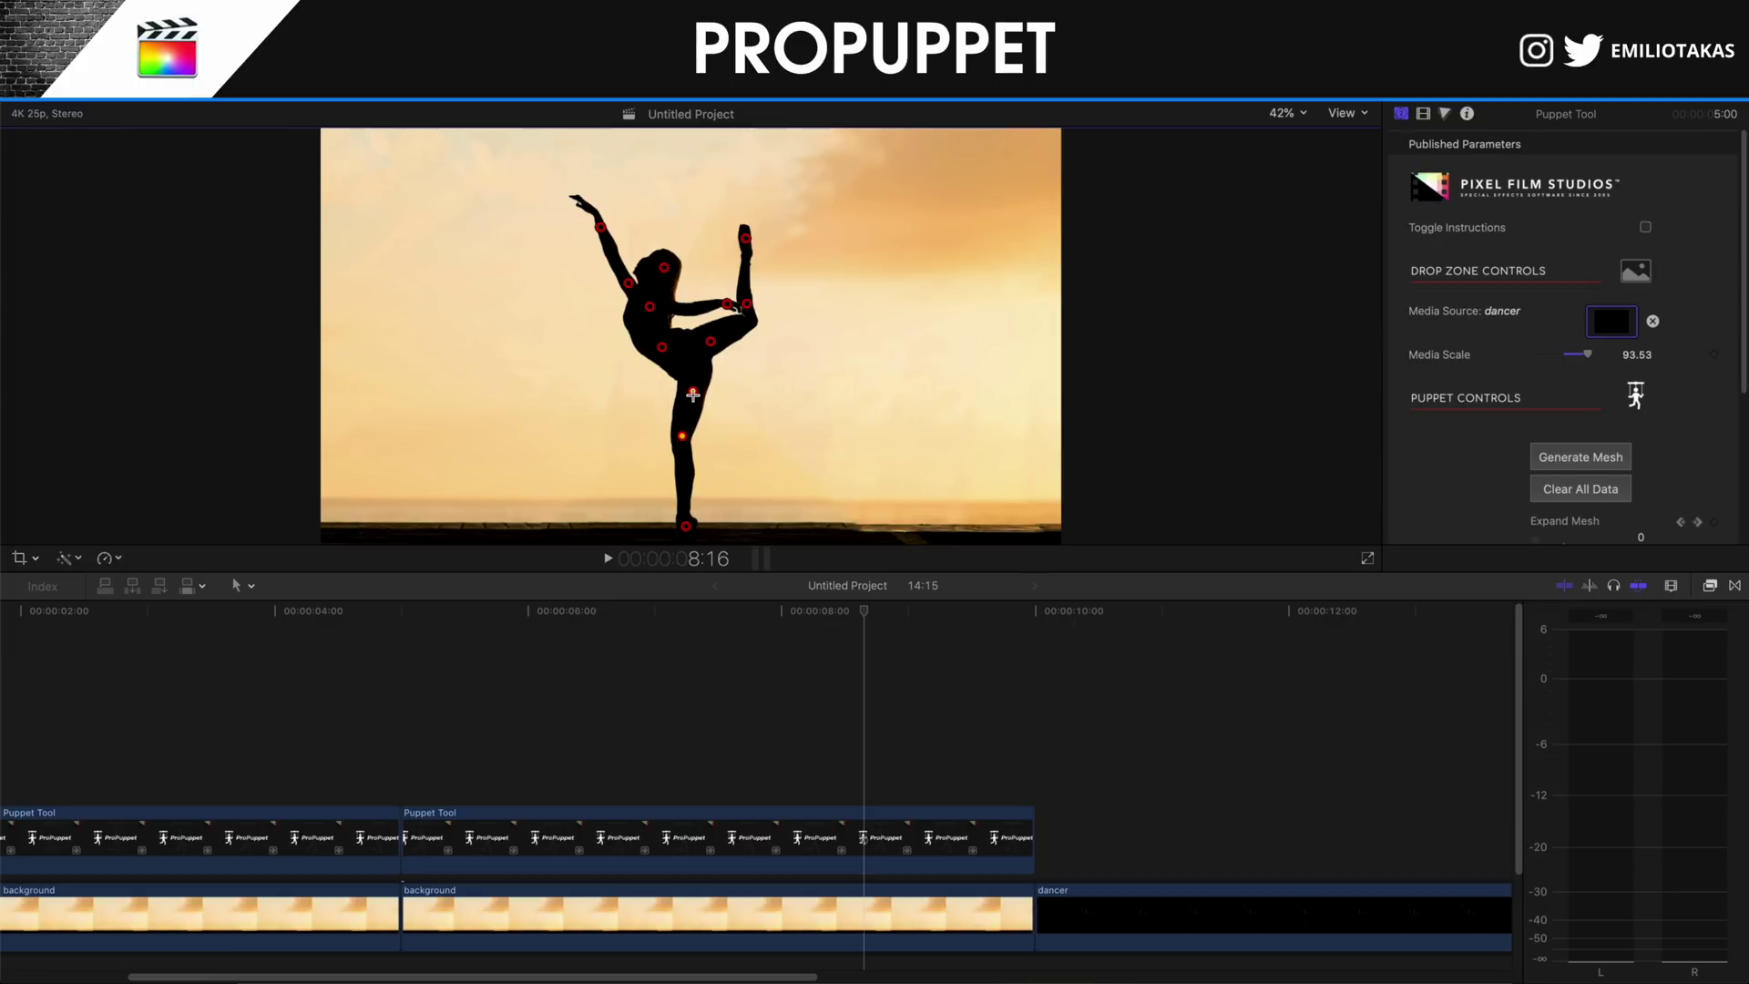
drag(694, 393, 694, 392)
shift+click(661, 346)
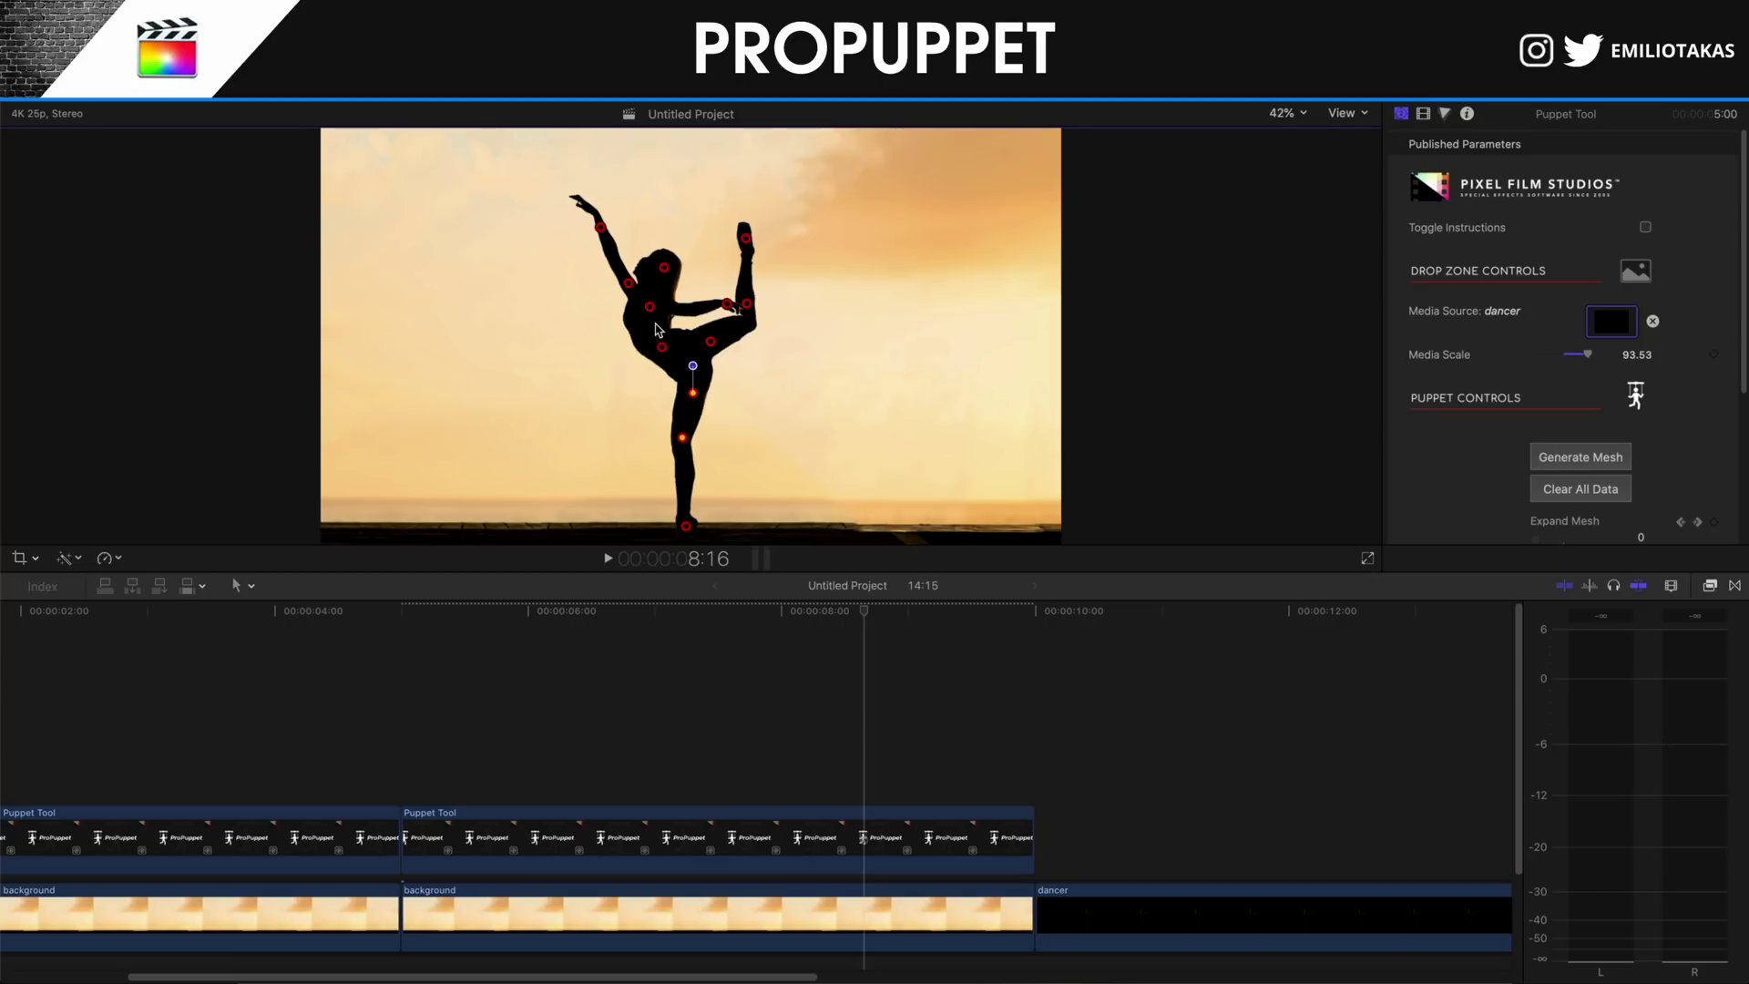
drag(556, 270, 666, 350)
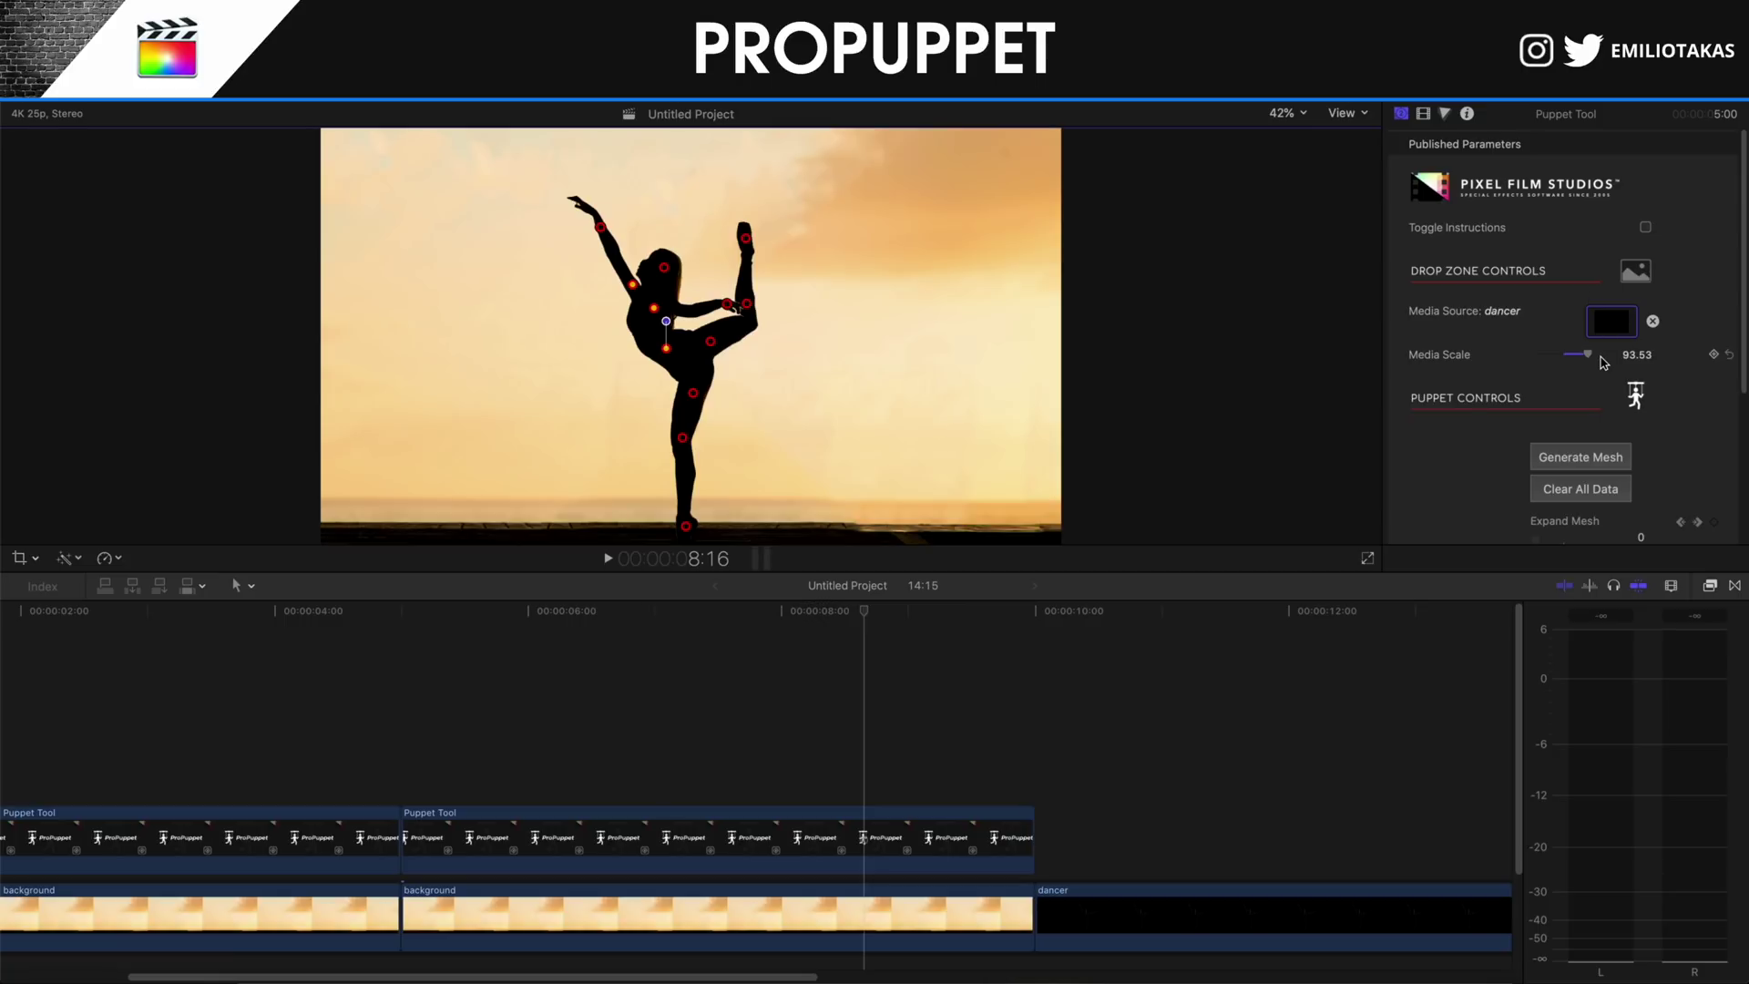
Scroll the inspector to Mesh Controls, showing Display Mesh off and Mesh Scale 1.1.
scroll(1604, 360, down, 2)
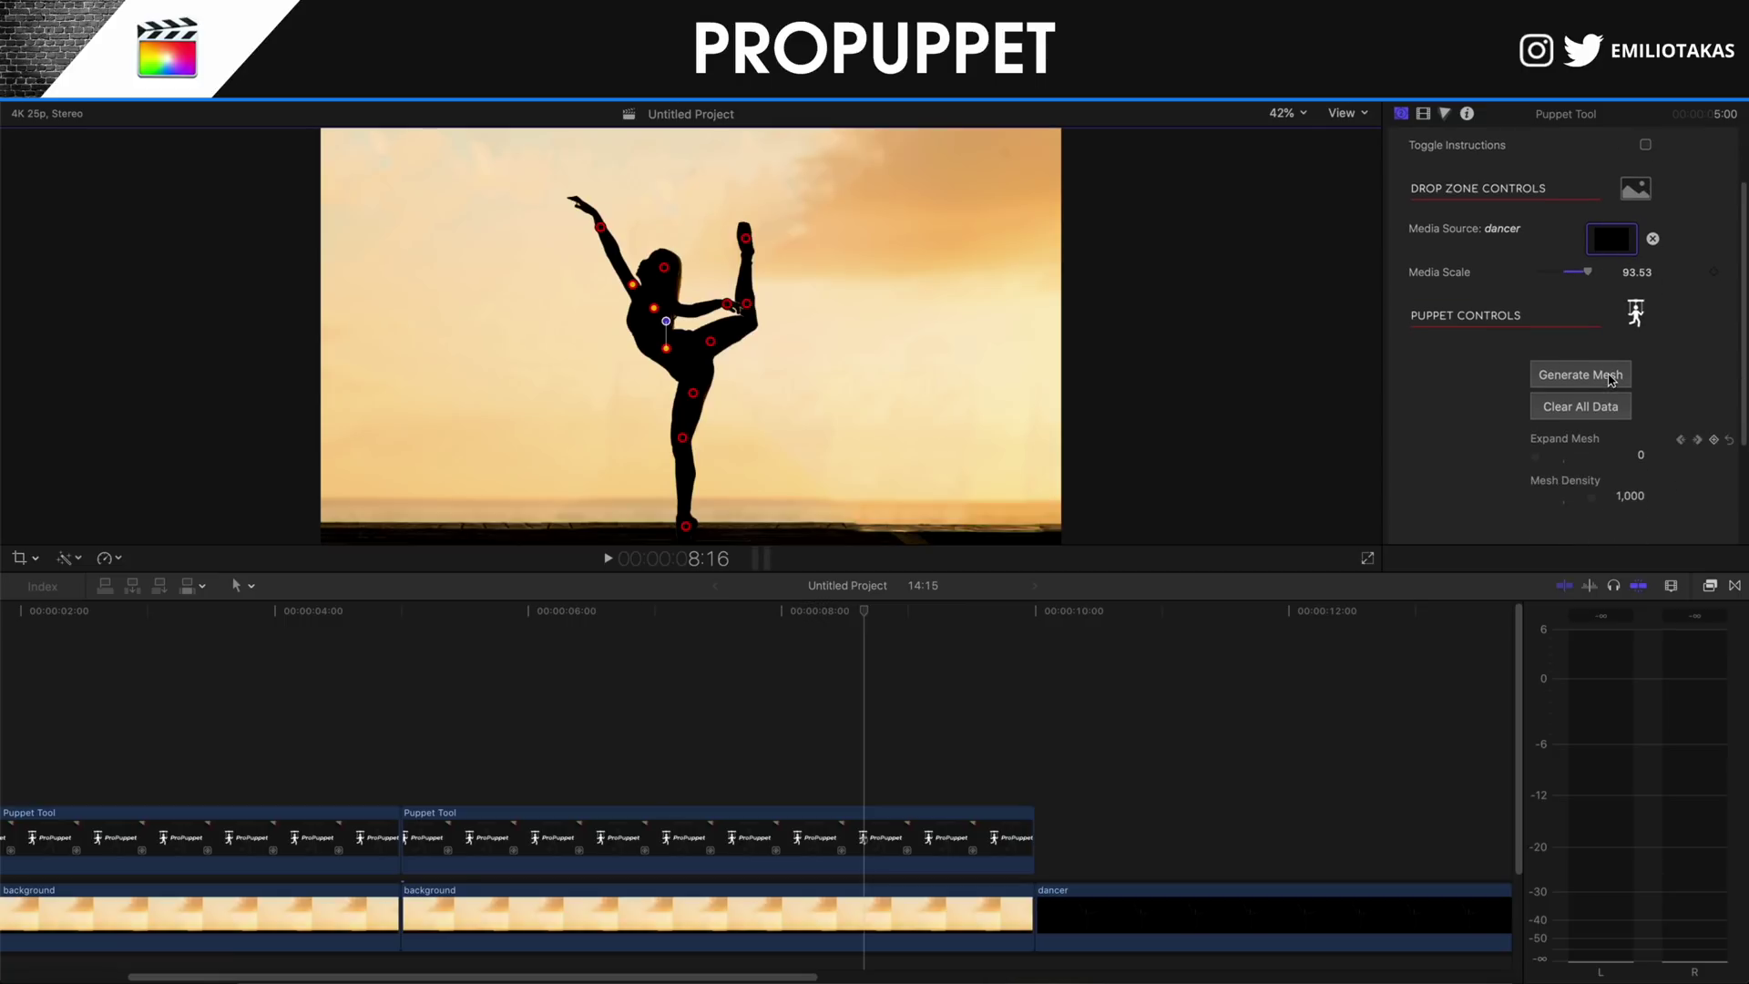
scroll(1611, 379, down, 1)
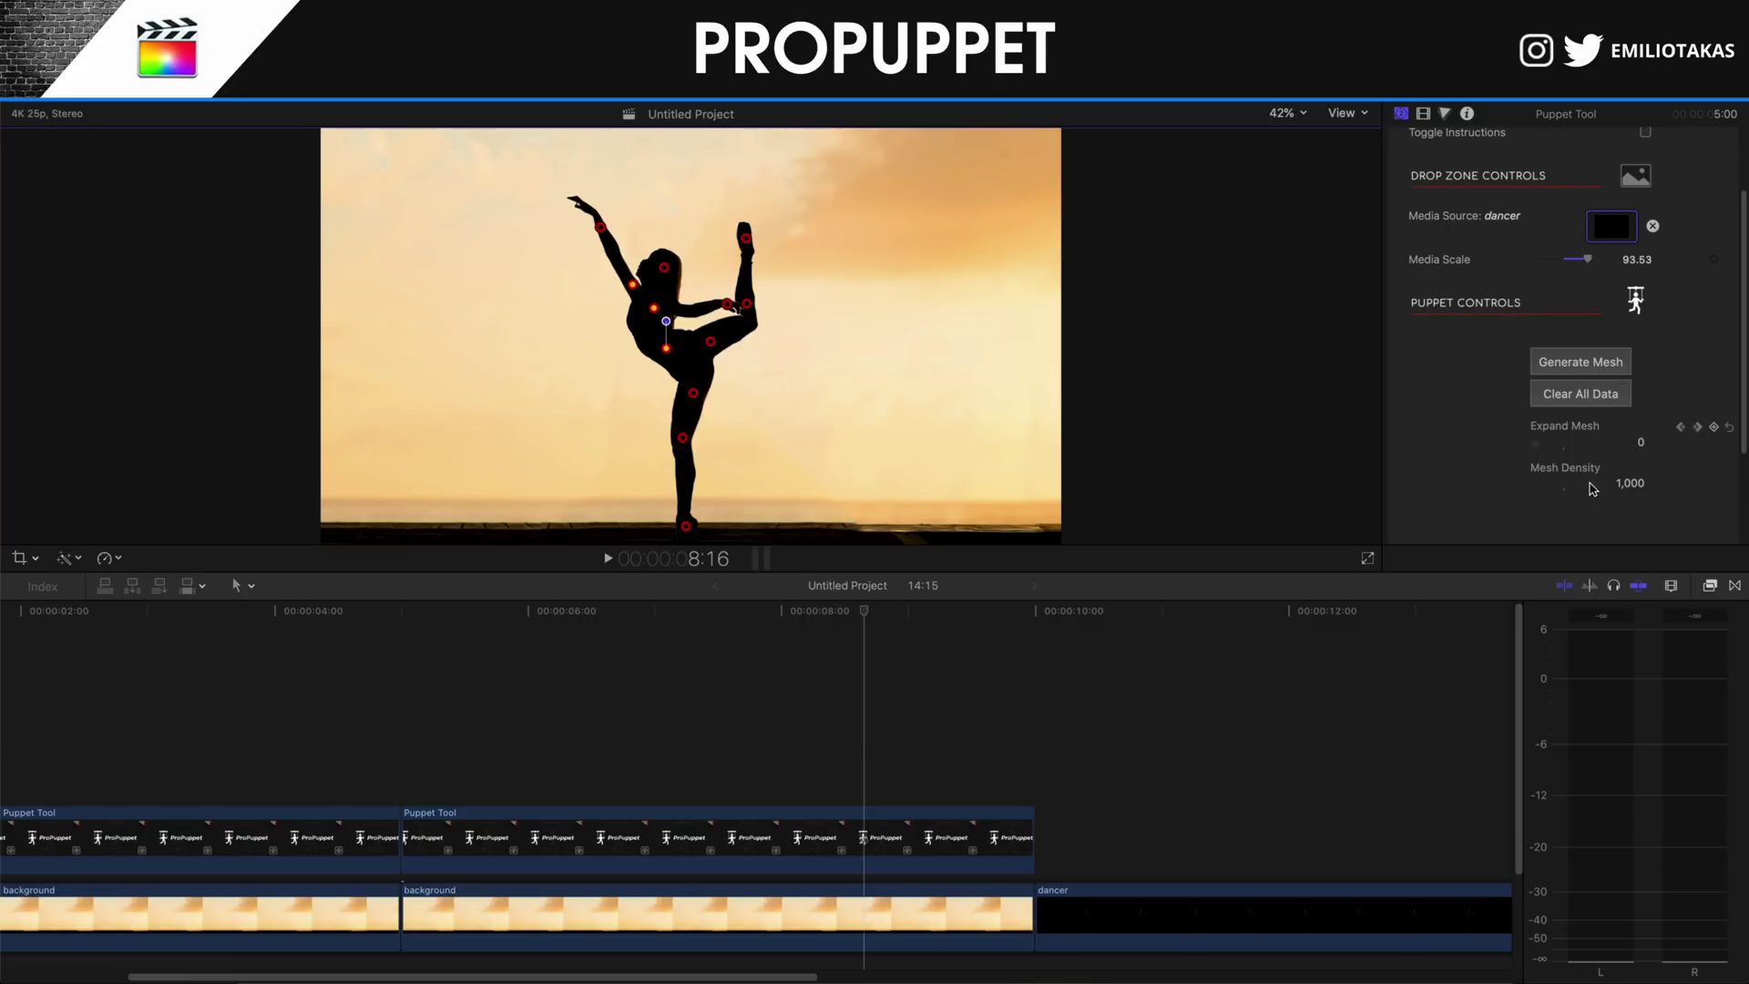
scroll(1594, 489, down, 2)
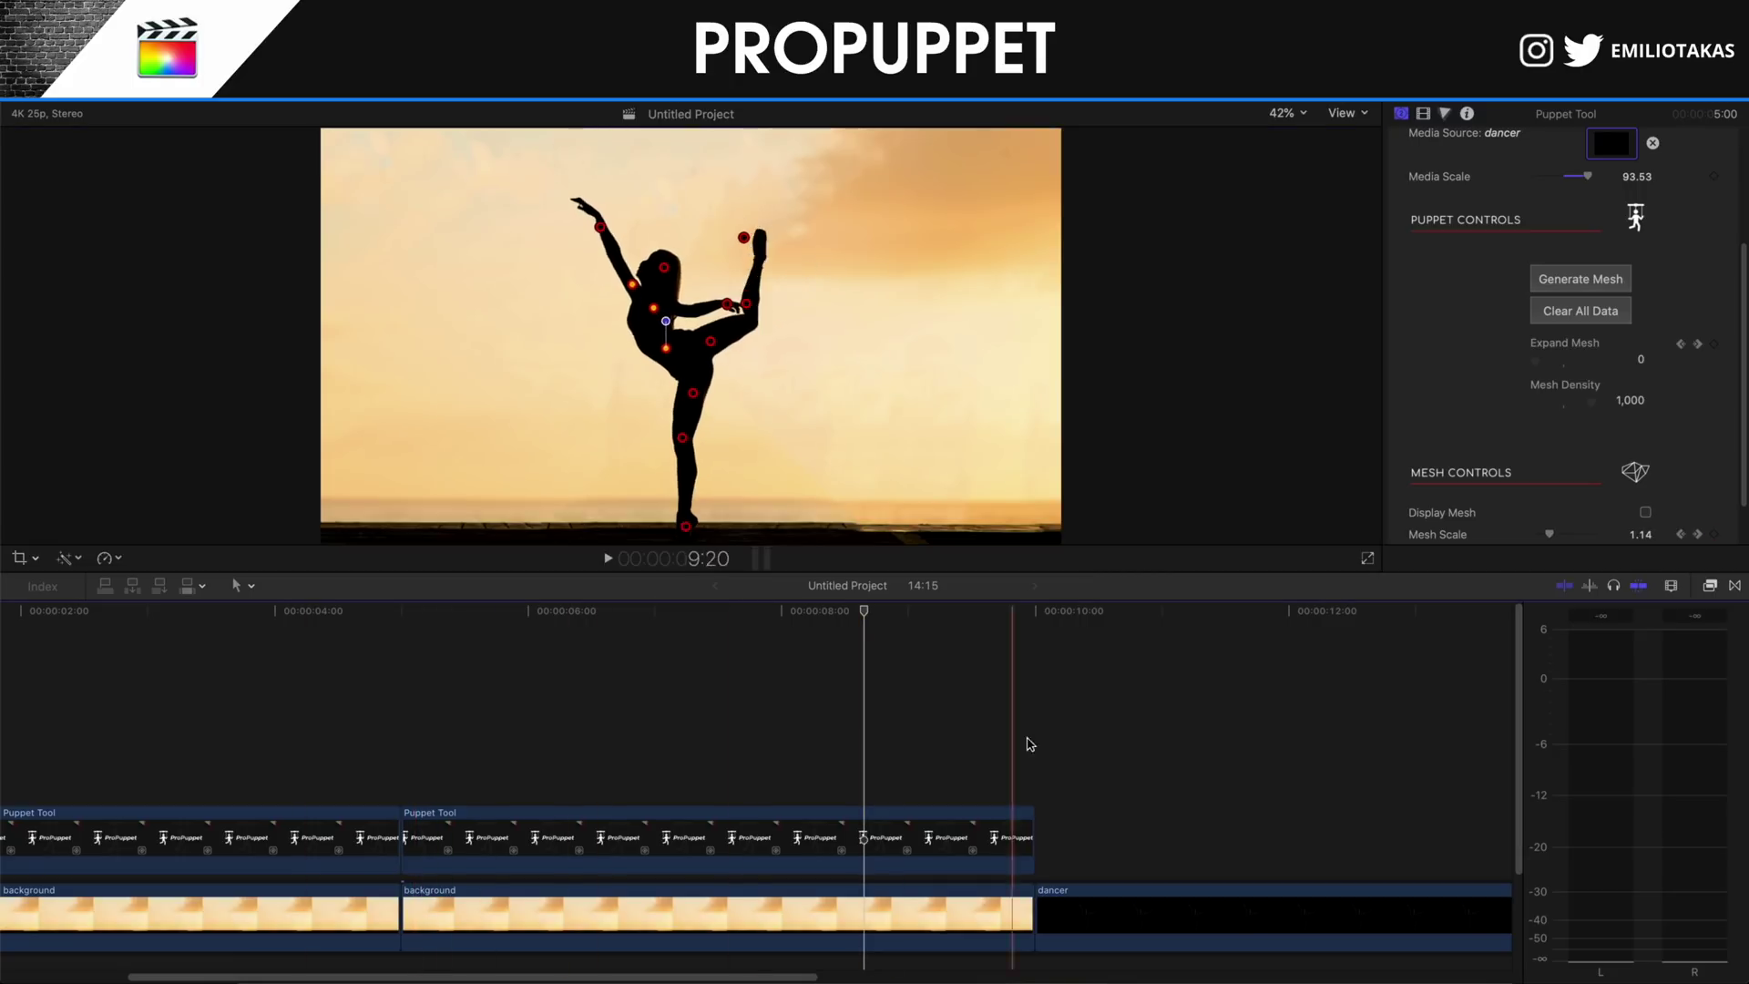
scroll(960, 756, down, 1)
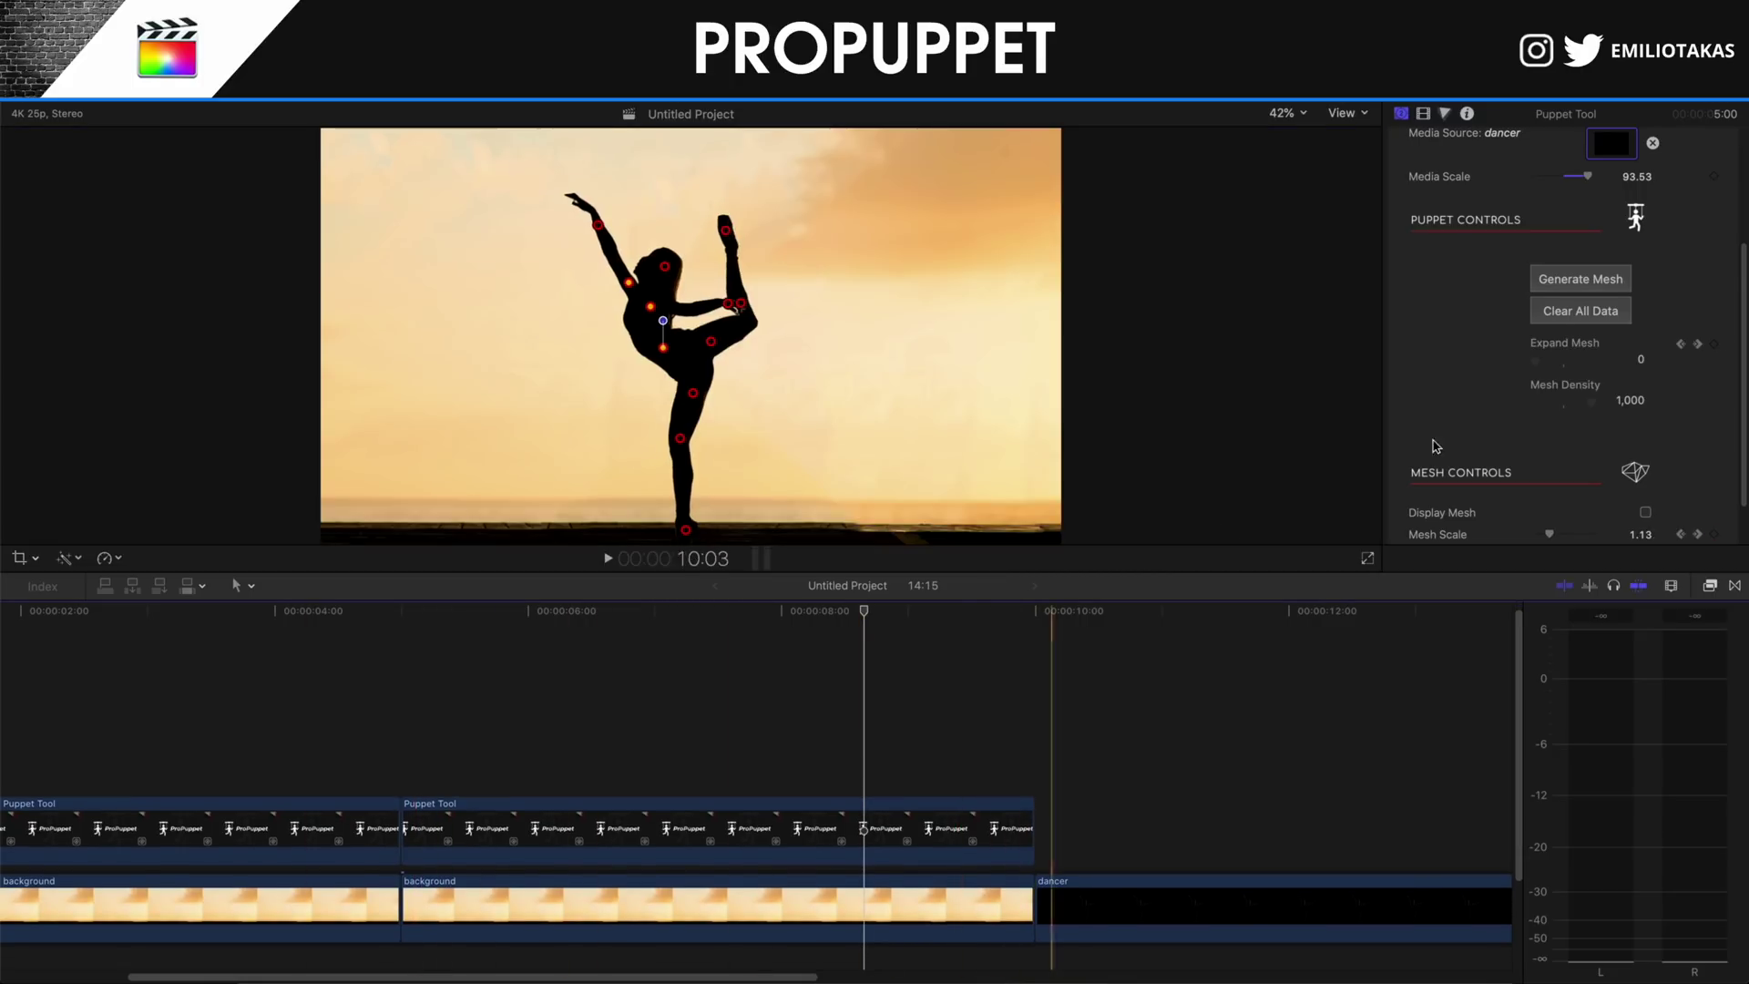
scroll(1501, 432, down, 1)
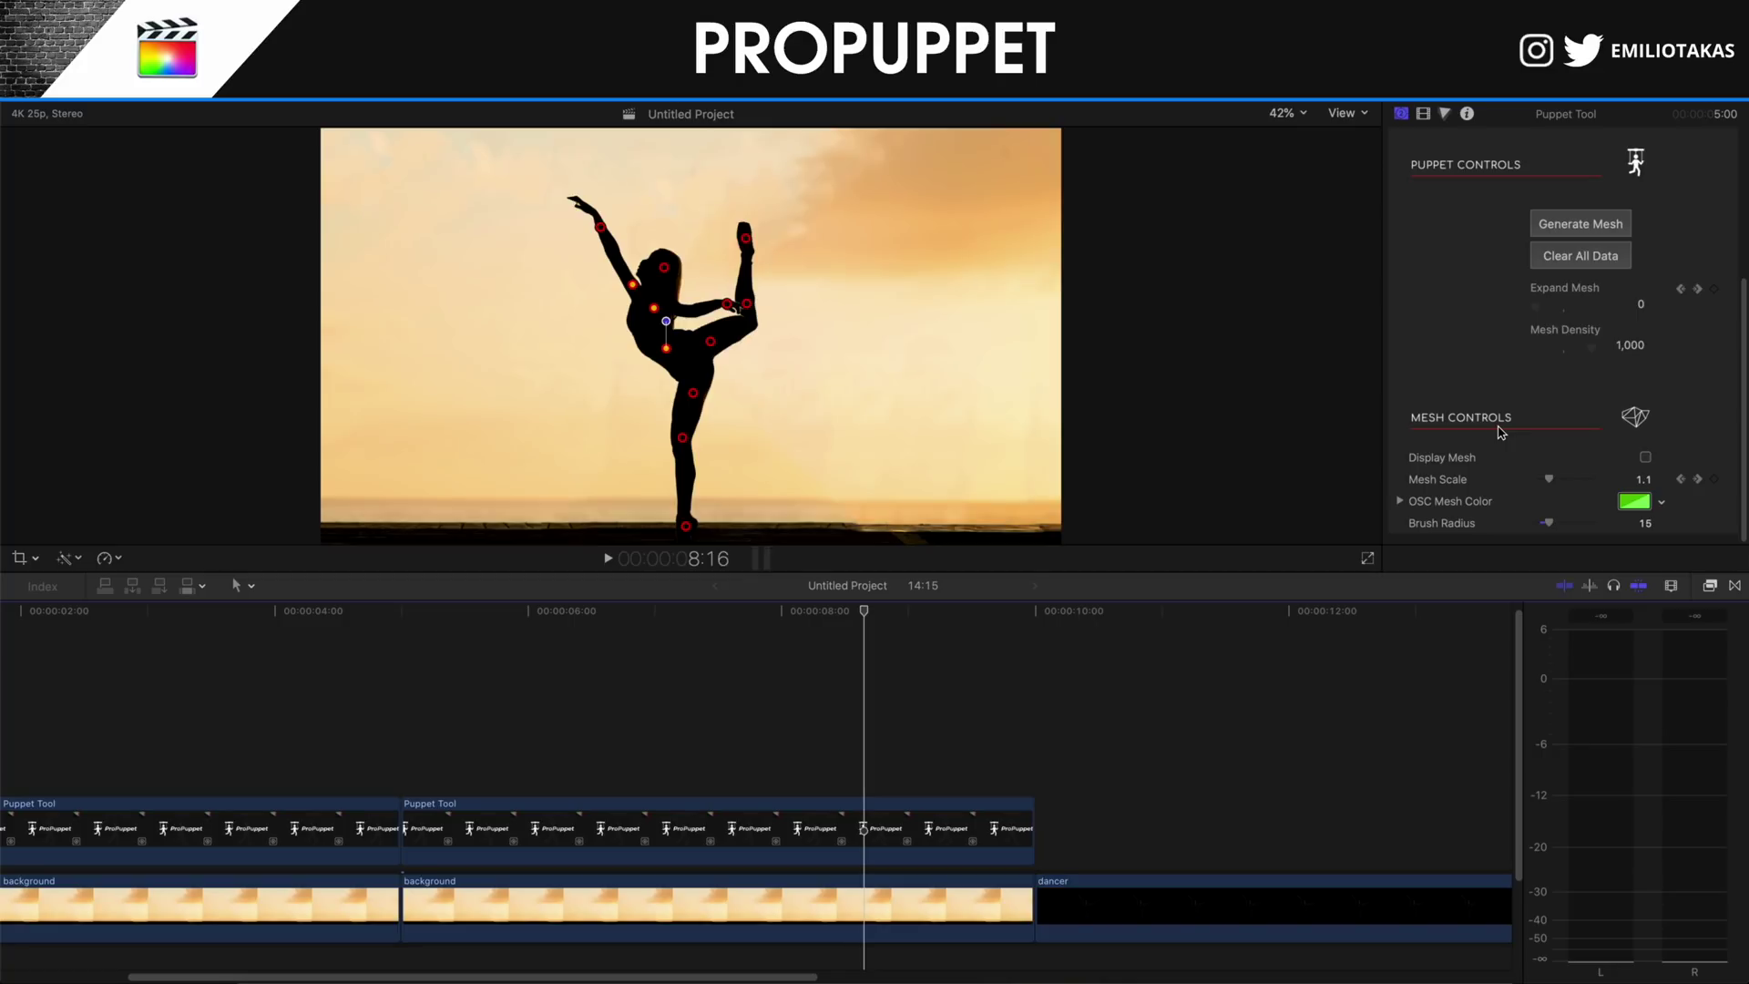